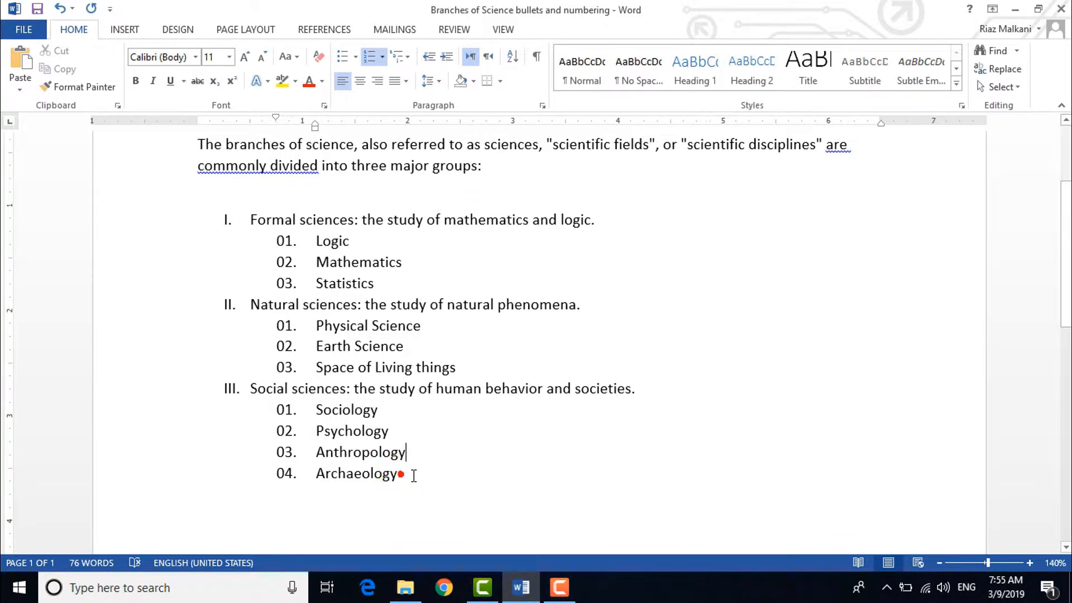
Select the whole list from Formal sciences to Archaeology and apply a new number format with the 1, 2, 3 number style.
left_click_drag(406, 473, 231, 223)
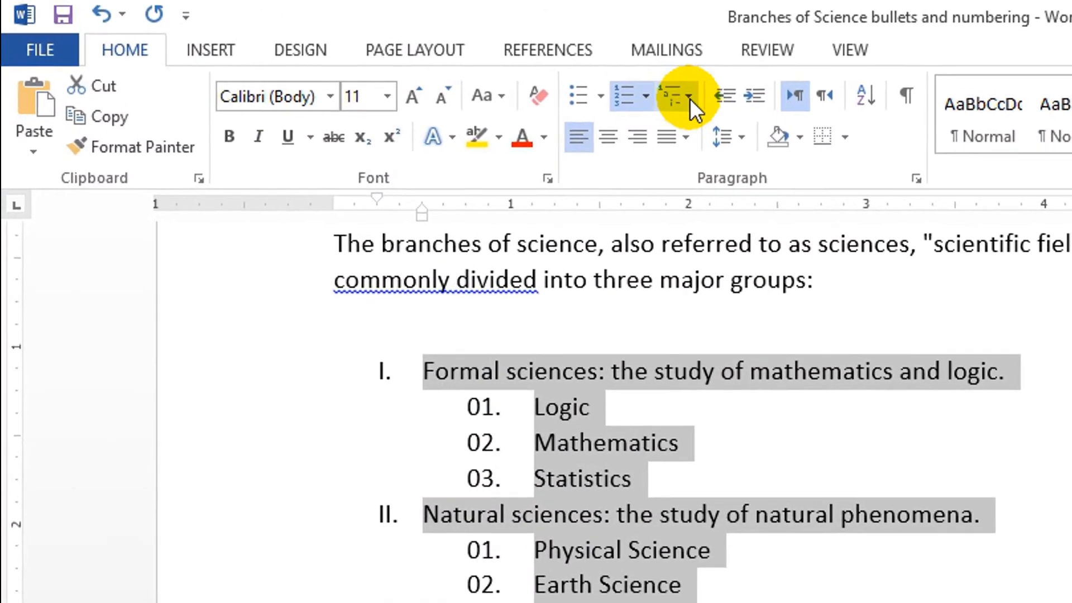
left_click(645, 96)
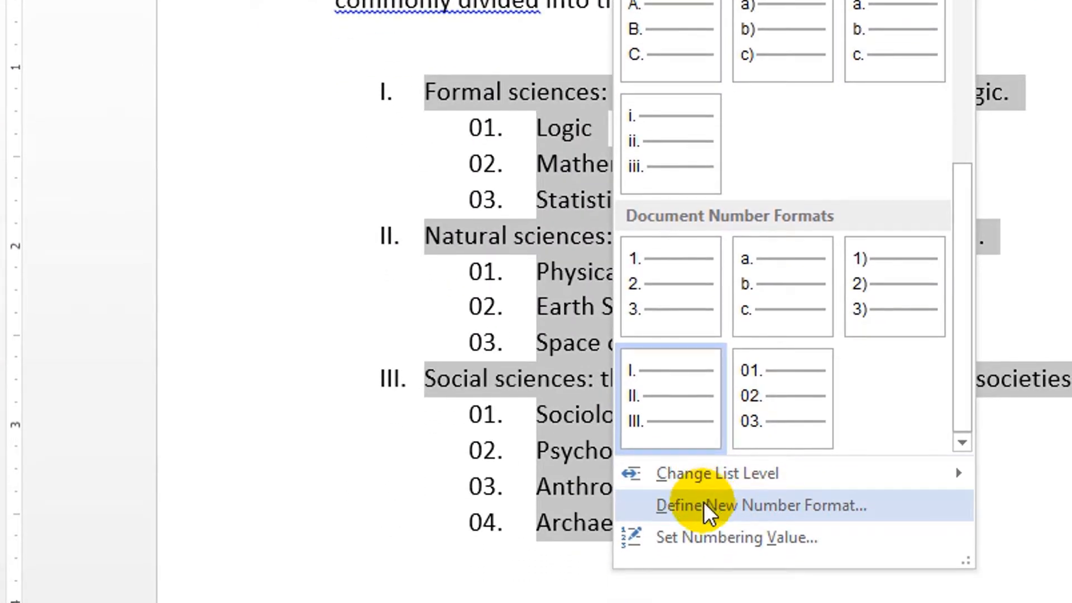
left_click(703, 504)
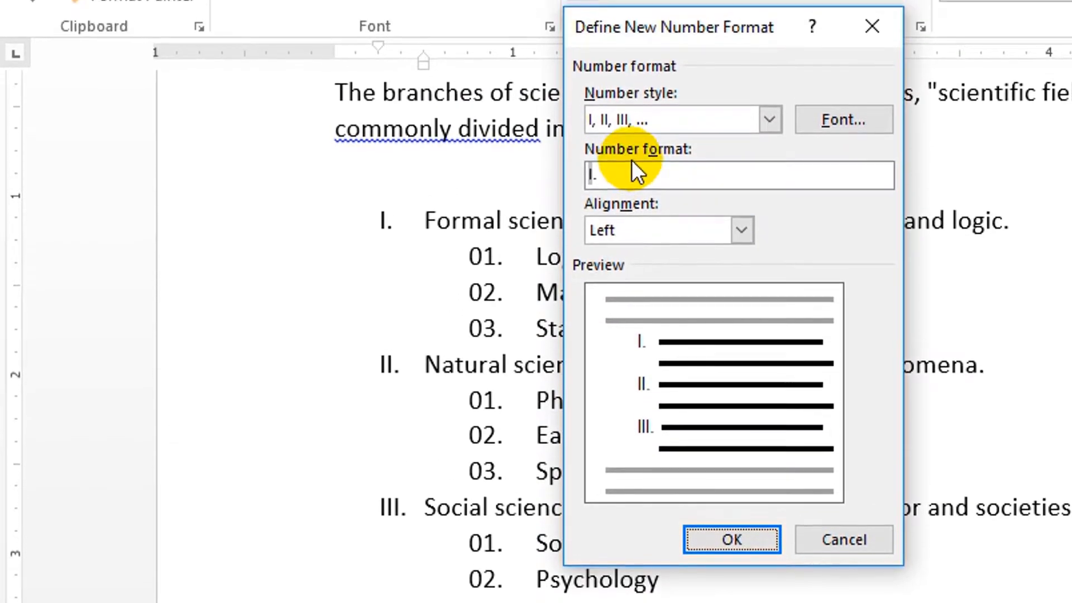
left_click(770, 120)
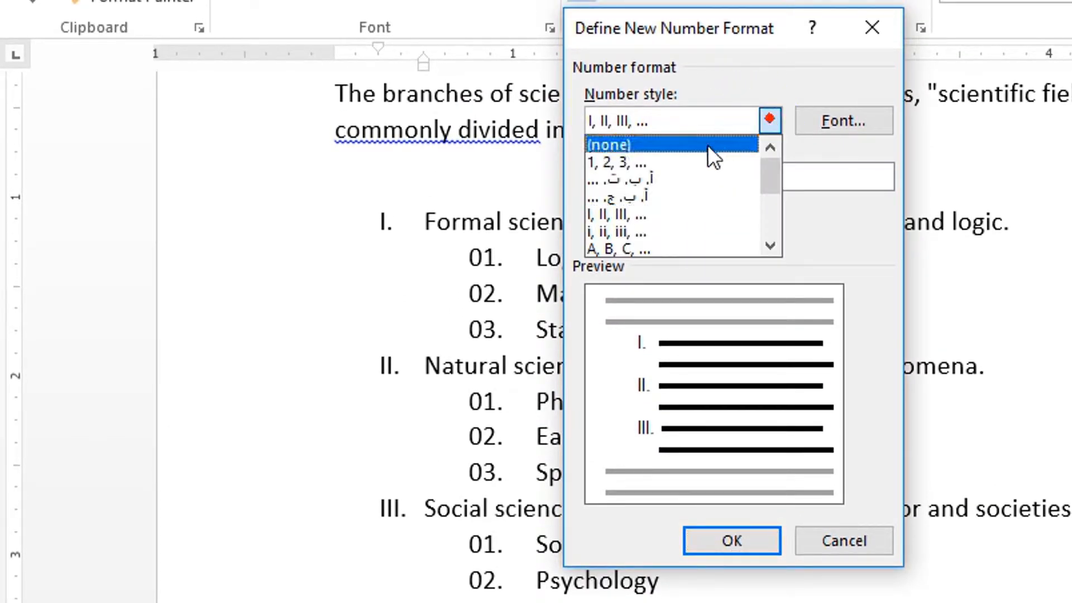
left_click(687, 158)
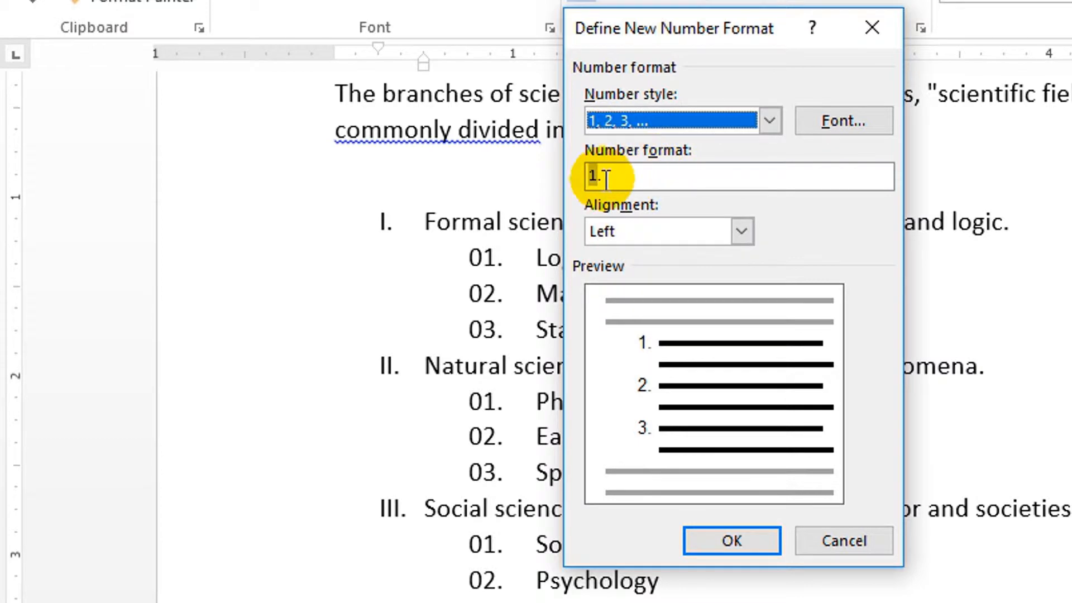
left_click(730, 537)
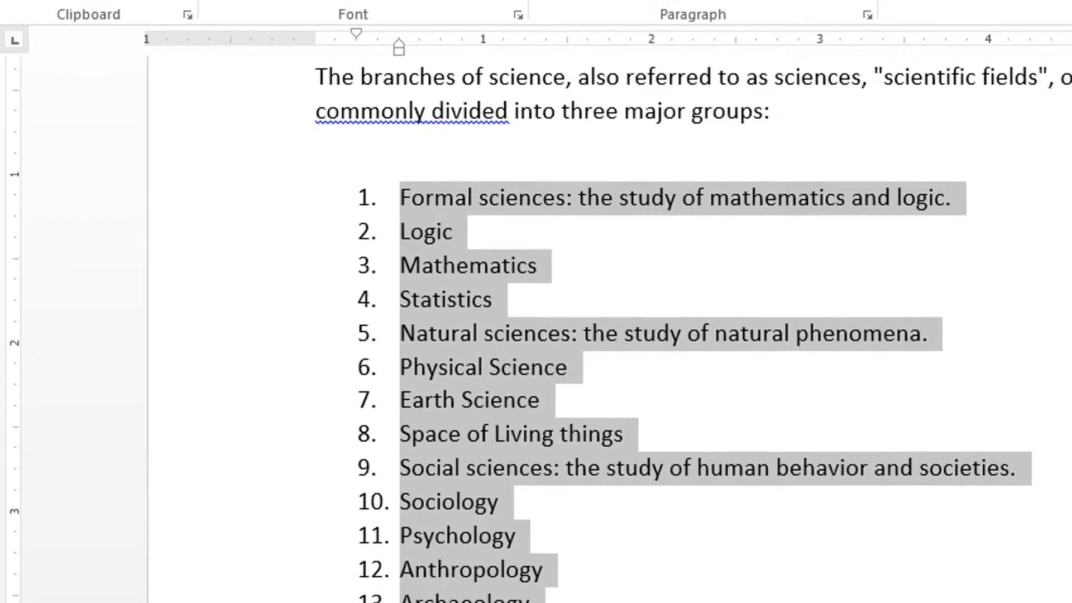
Change the list's number format to "1) ." and move the hanging indent outward to widen the gap before the text.
left_click(616, 1)
left_click(709, 539)
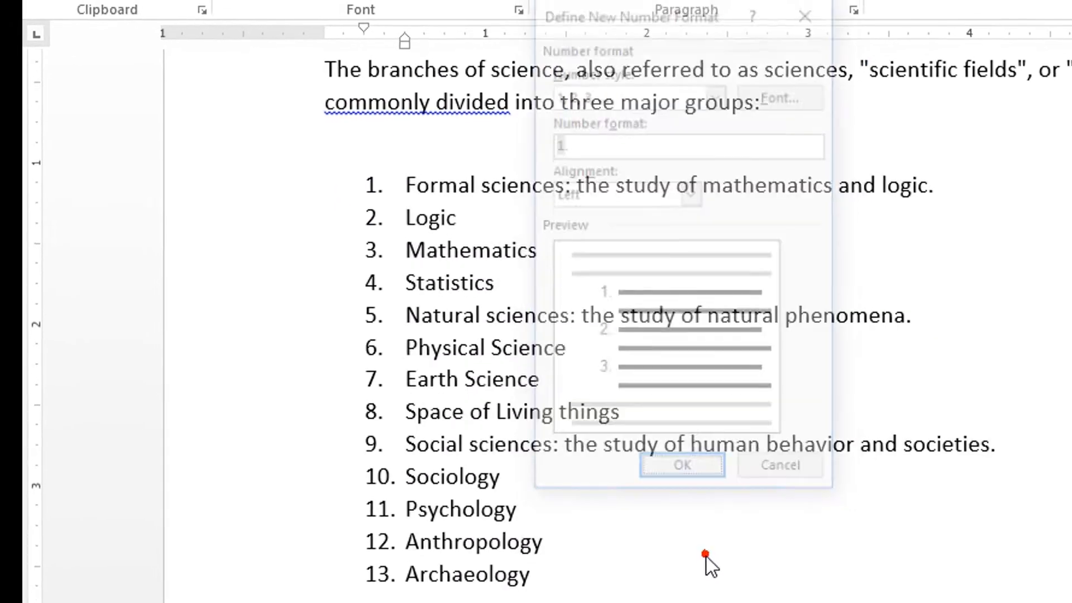
left_click(568, 144)
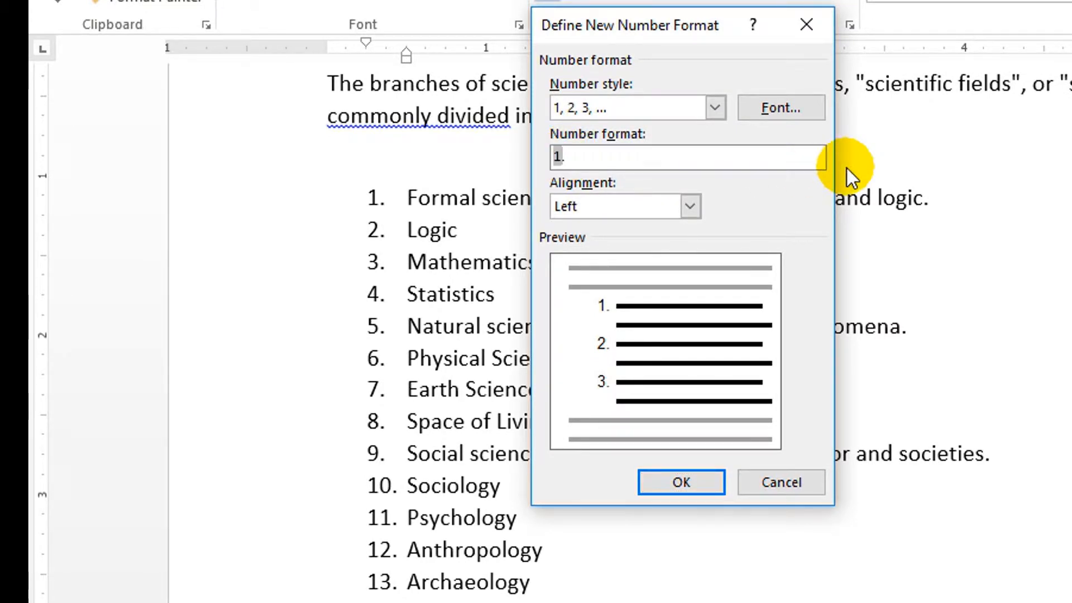
type(")")
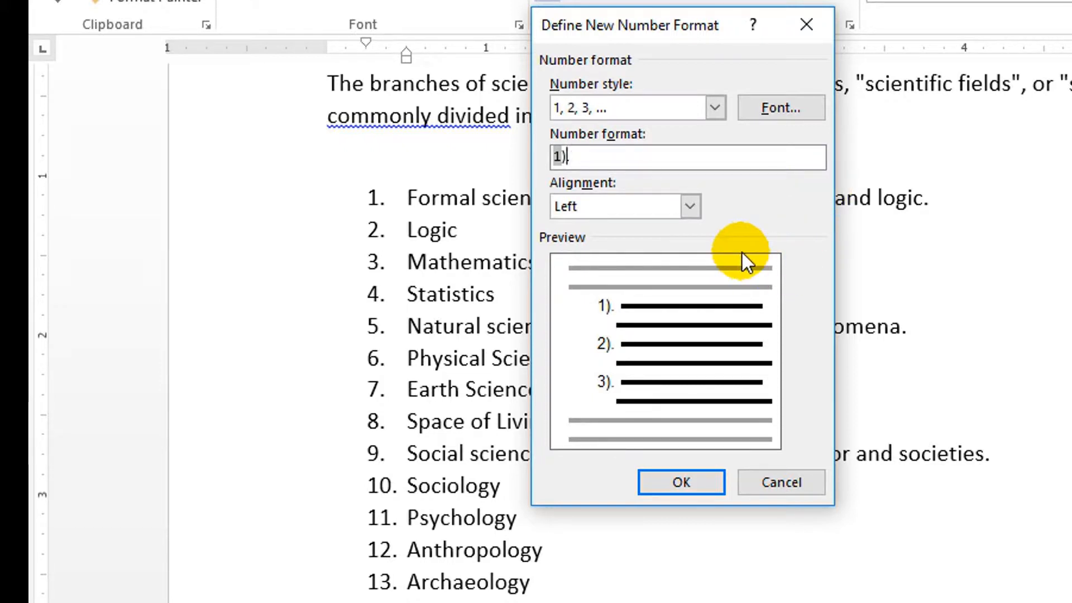
left_click(692, 483)
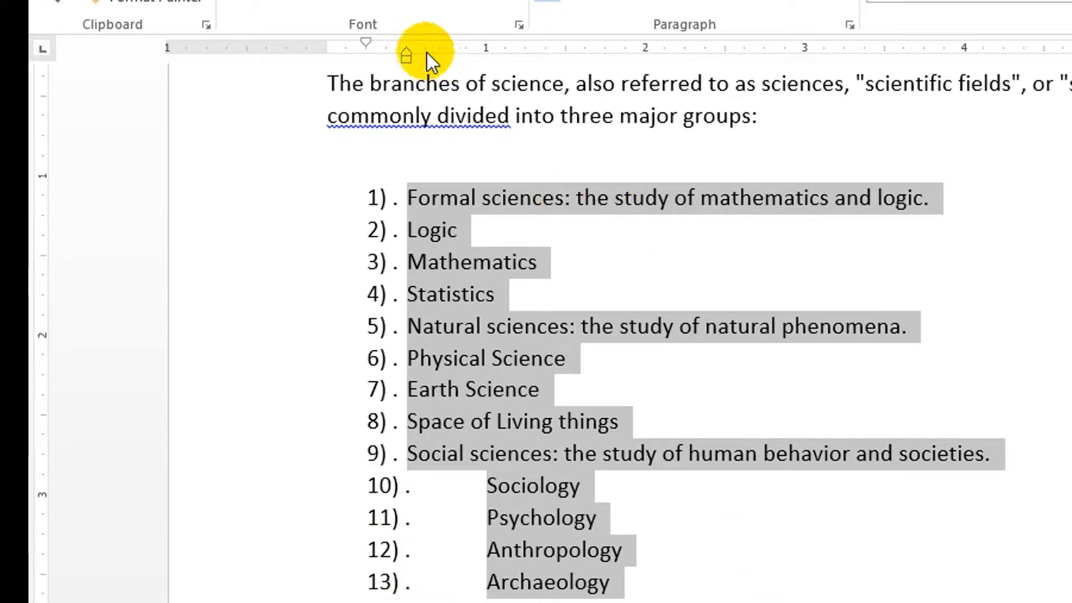
left_click_drag(406, 54, 446, 56)
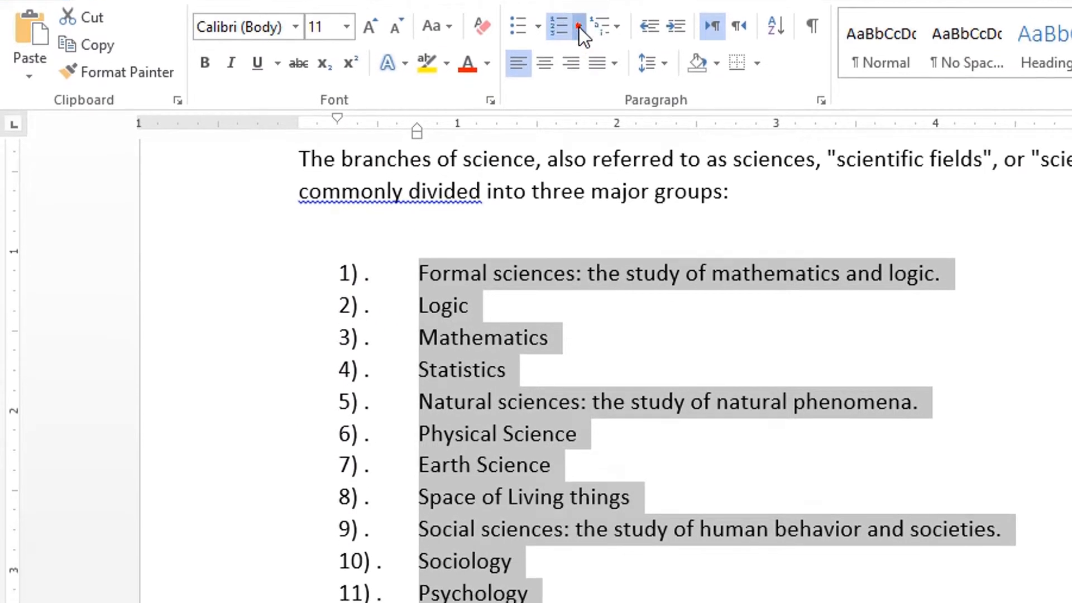
Open a new number format definition for the list and clear the existing number format text.
left_click(580, 76)
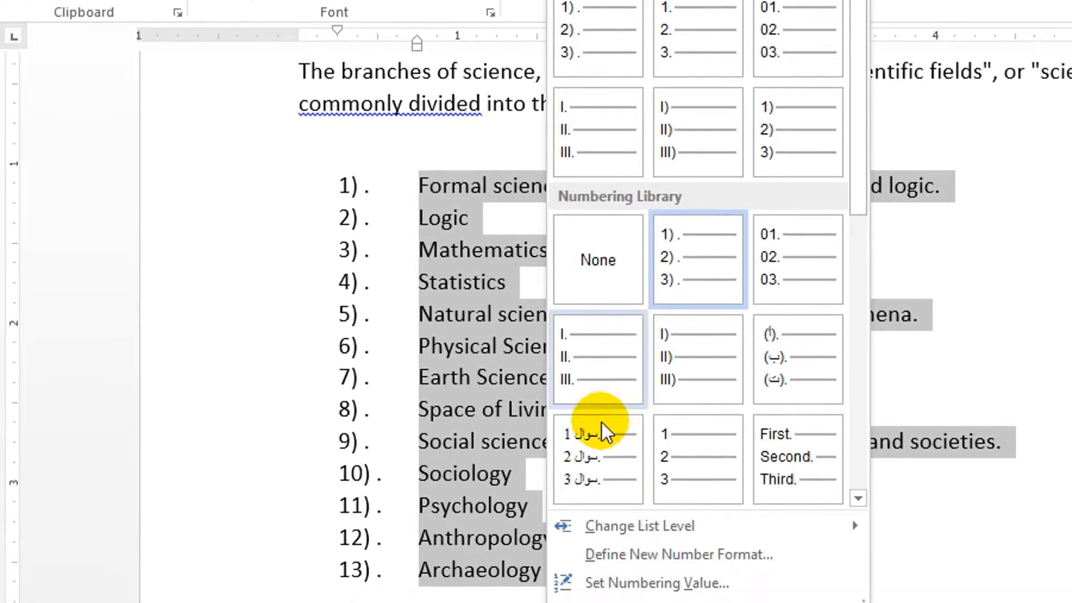
left_click(627, 545)
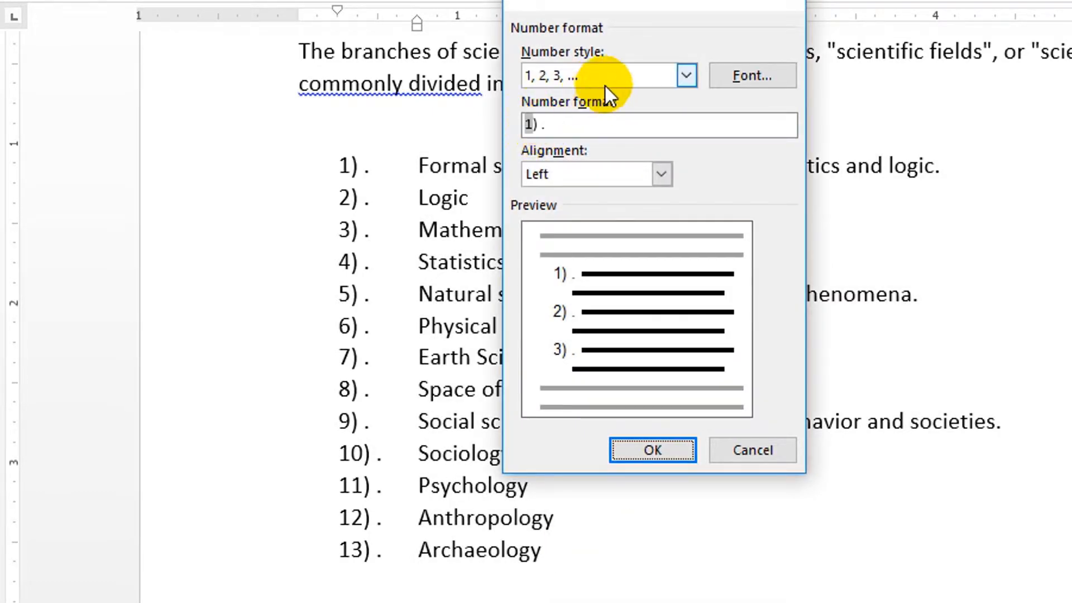
left_click(686, 75)
left_click(686, 75)
left_click(570, 130)
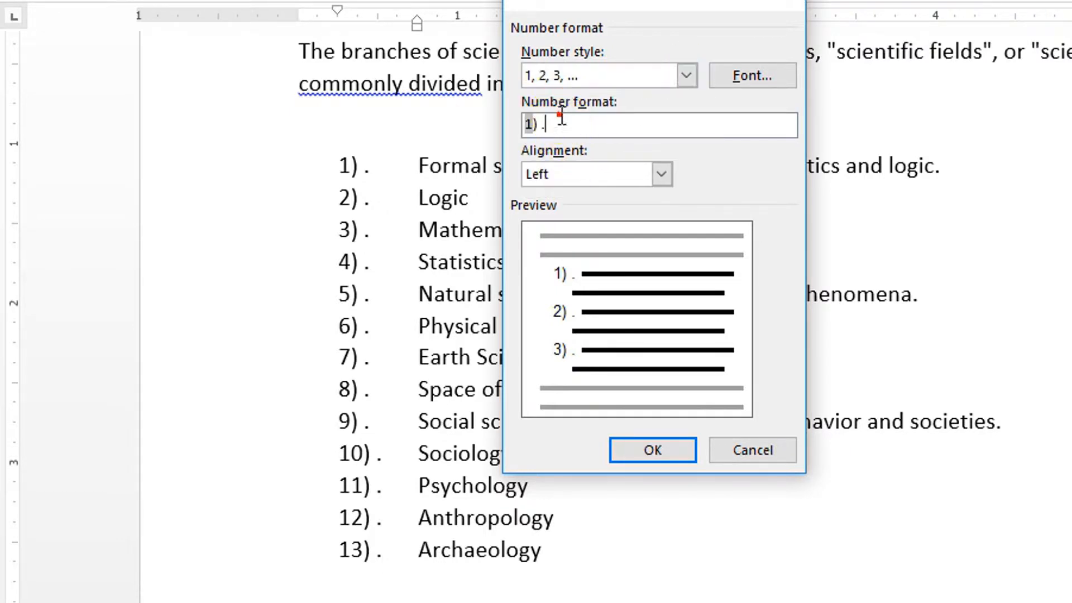
key("BackSpace")
key("BackSpace")
key("BackSpace")
key("BackSpace")
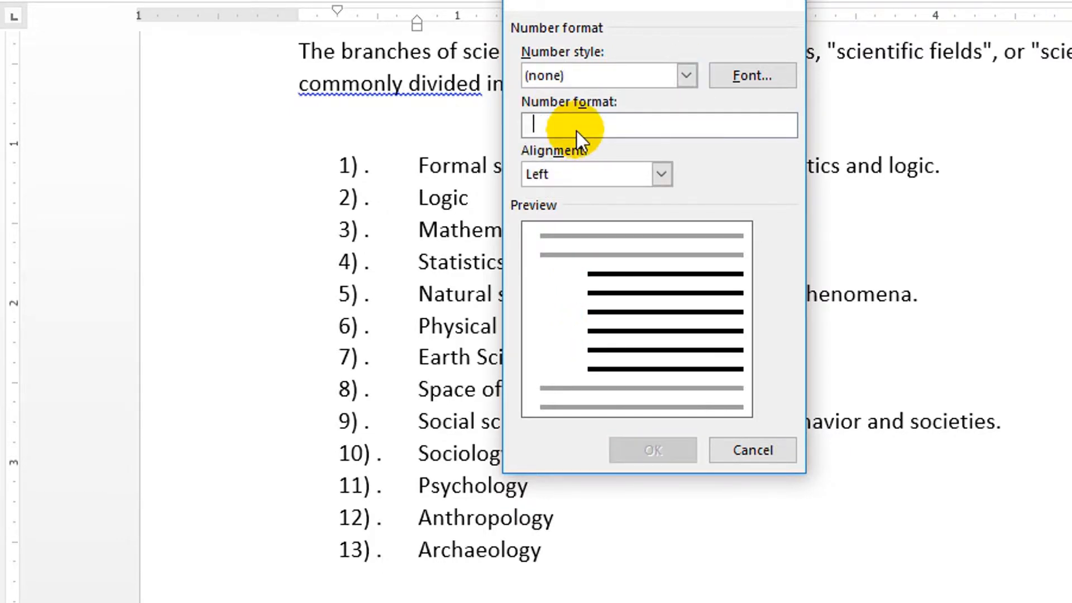
Enter the word "Chapter" as the number format text.
type("Cahp")
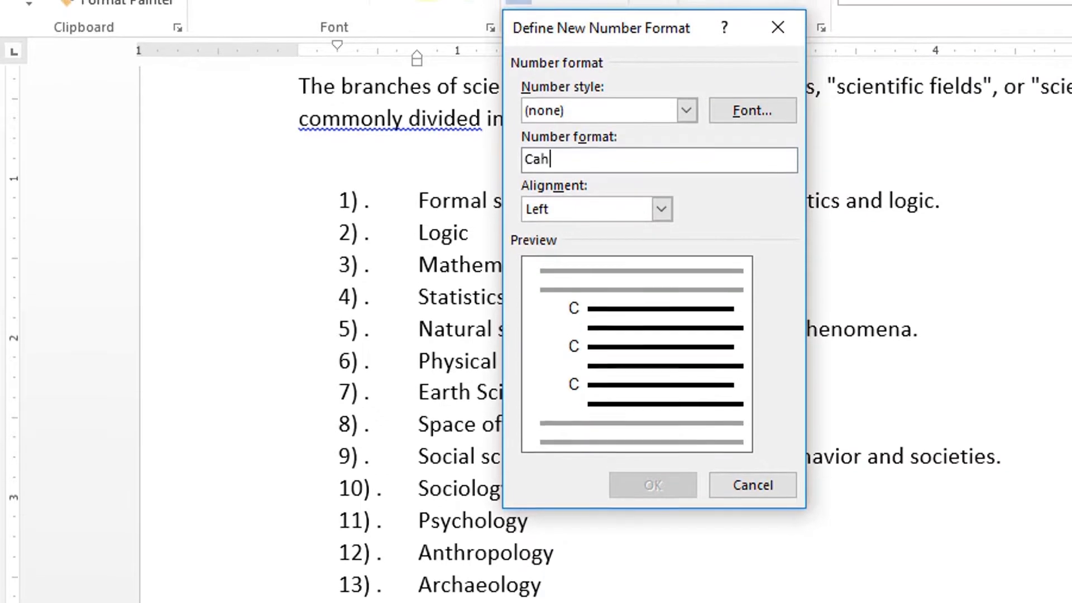
key("BackSpace")
key("BackSpace")
key("BackSpace")
type("ha")
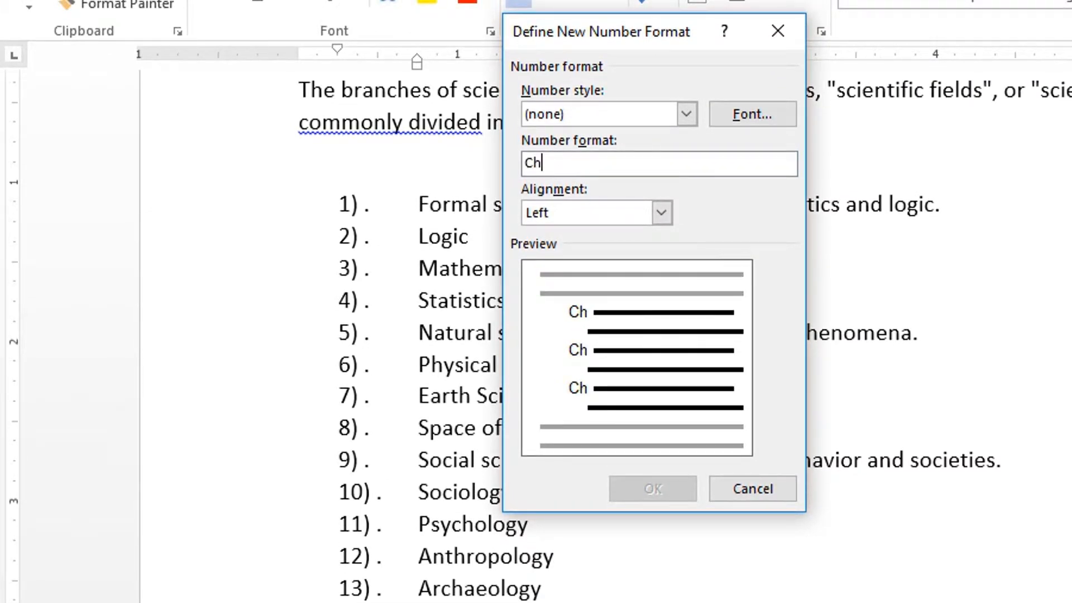
type("pter")
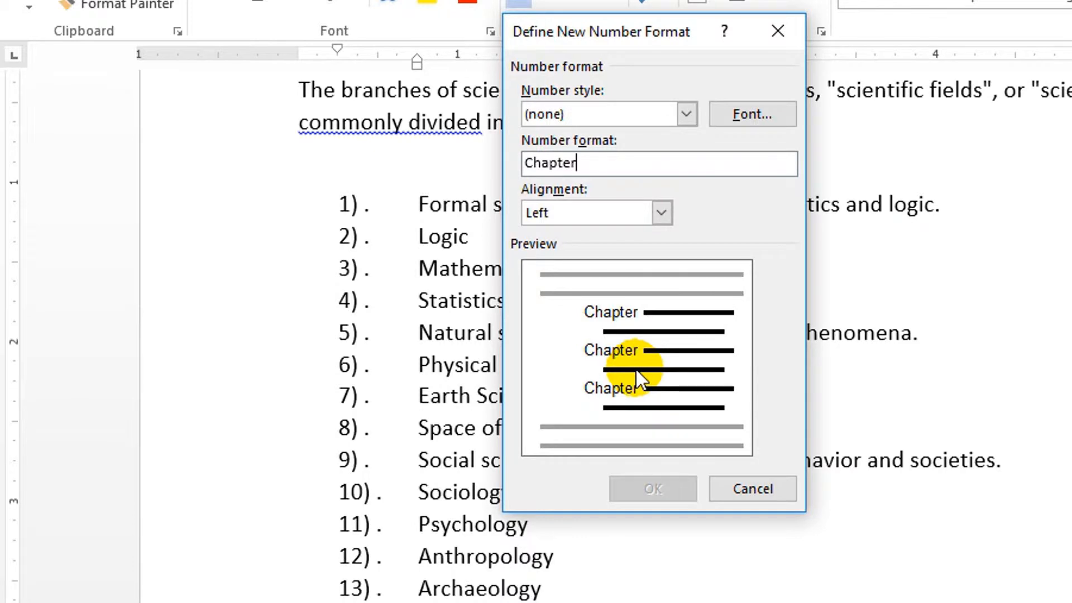
Add the 1, 2, 3 number style so the format reads "Chapter 1." and apply it to the list.
left_click(686, 116)
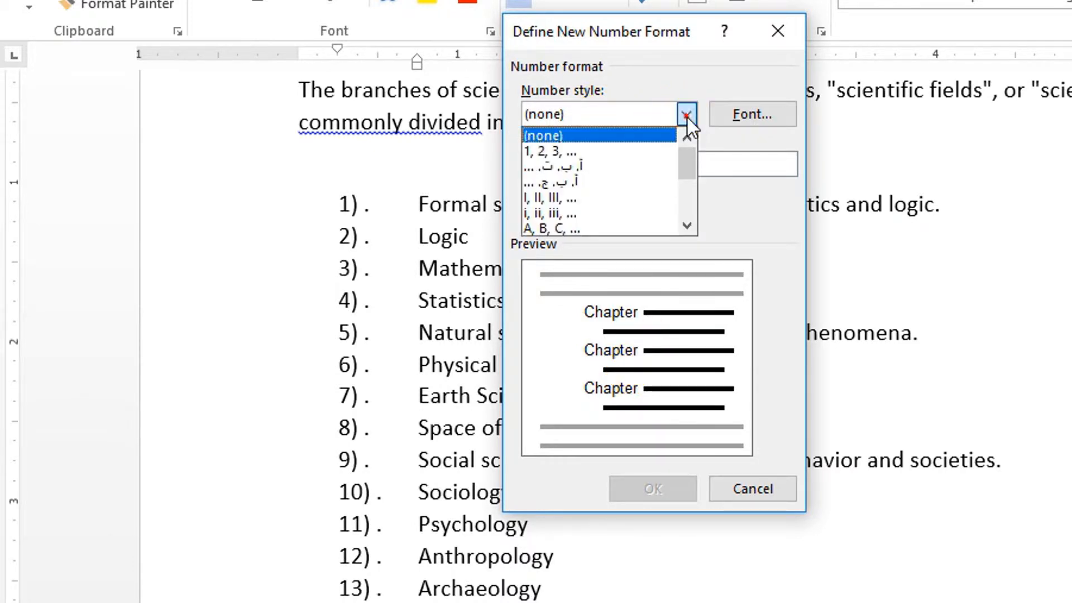
left_click(654, 153)
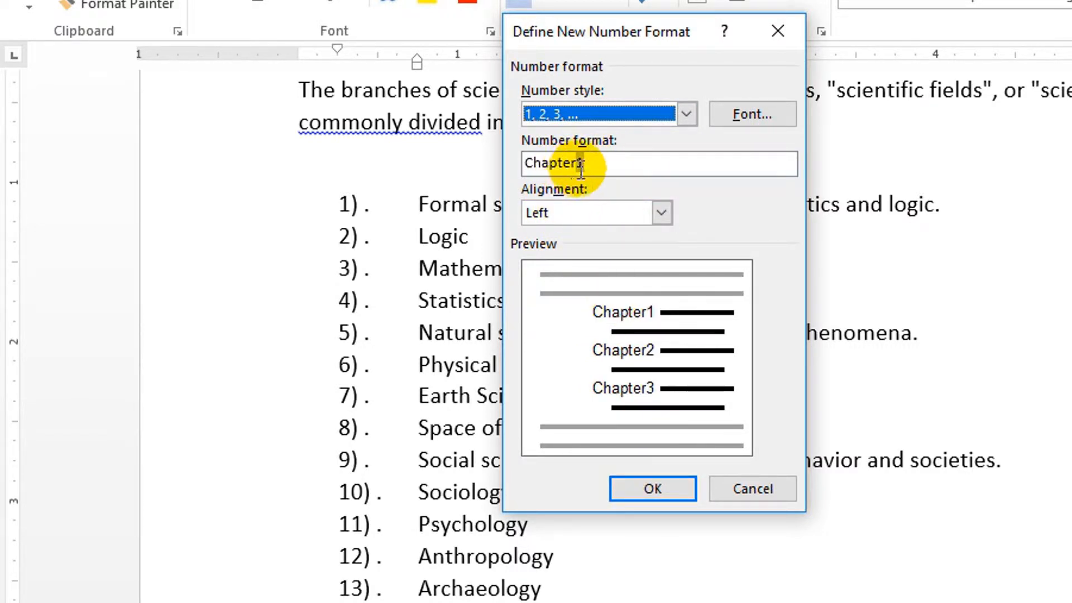
left_click(606, 167)
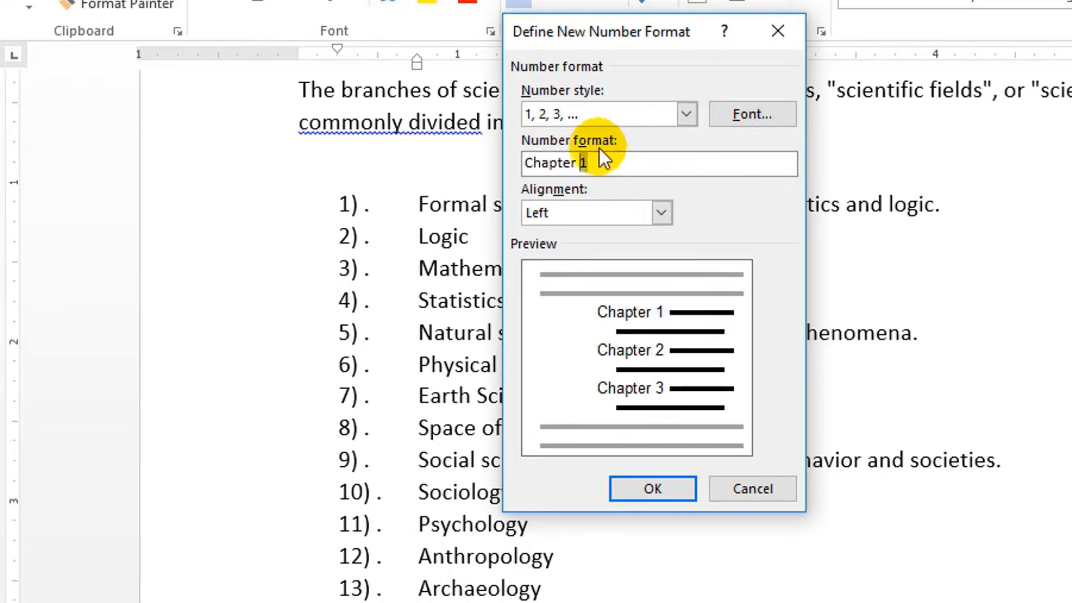
left_click(596, 162)
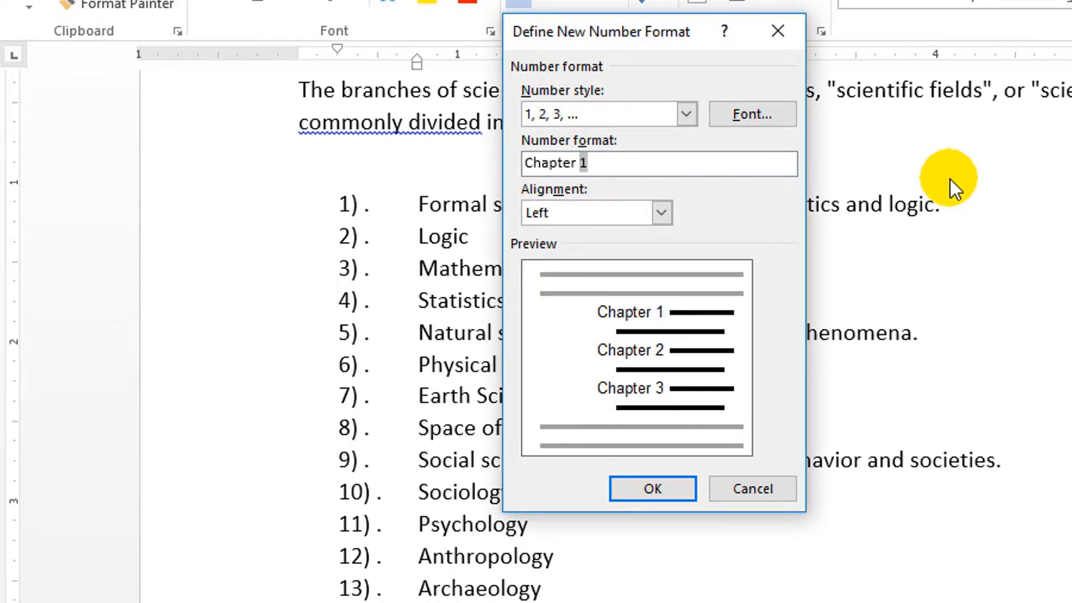
type(".")
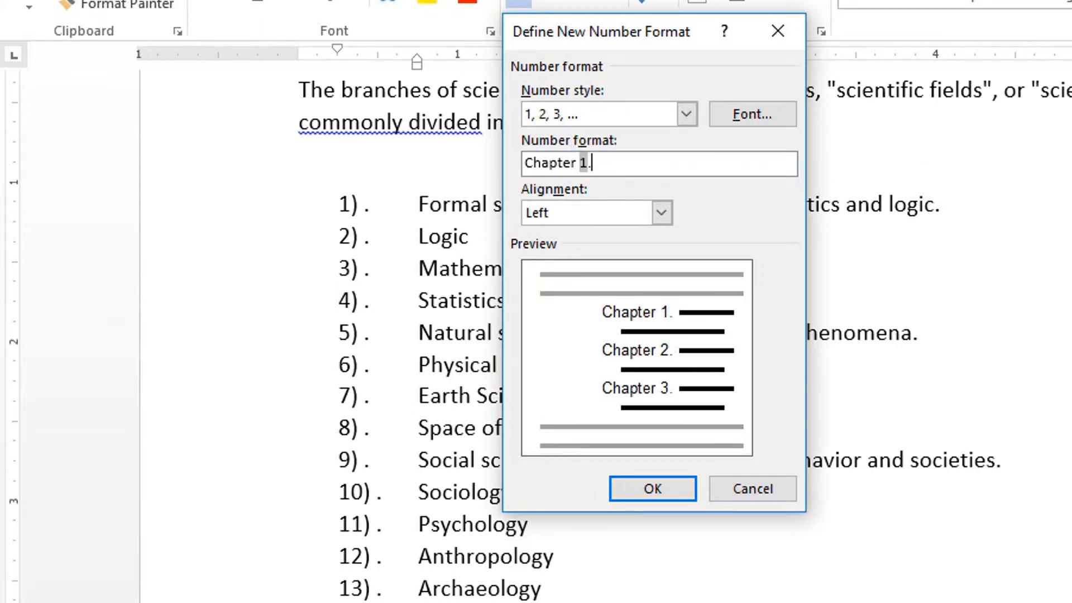
left_click(673, 494)
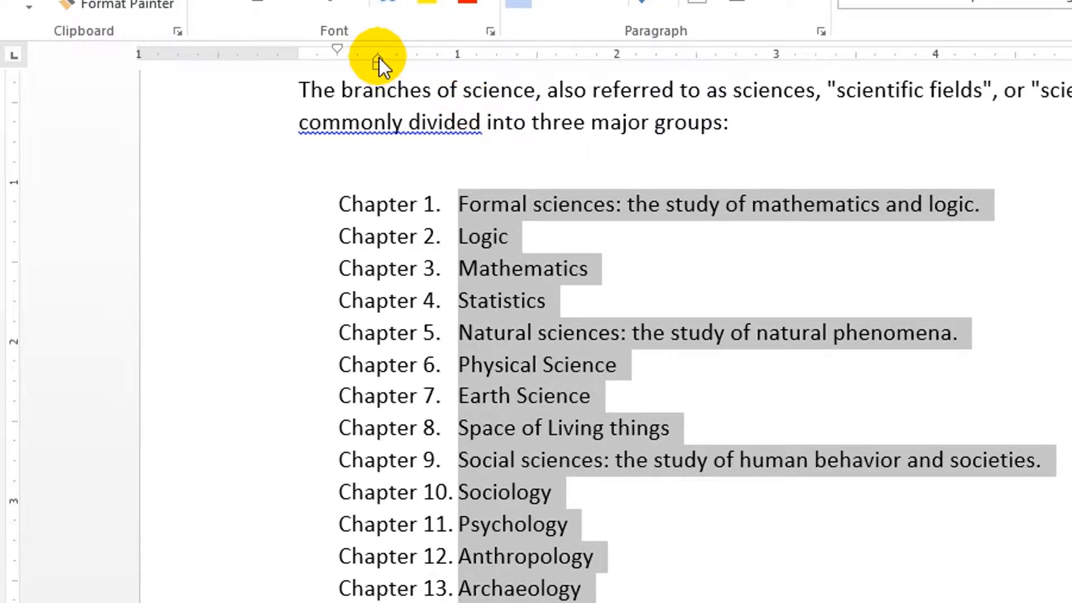
Move the chapter list's hanging indent to about 1.1 inches and its first-line indent to about 0.05 inch.
mouse_move(377, 63)
left_mouse_down()
mouse_move(437, 63)
mouse_move(347, 63)
mouse_move(394, 83)
mouse_move(370, 77)
mouse_move(373, 65)
mouse_move(534, 82)
mouse_move(473, 95)
left_mouse_up()
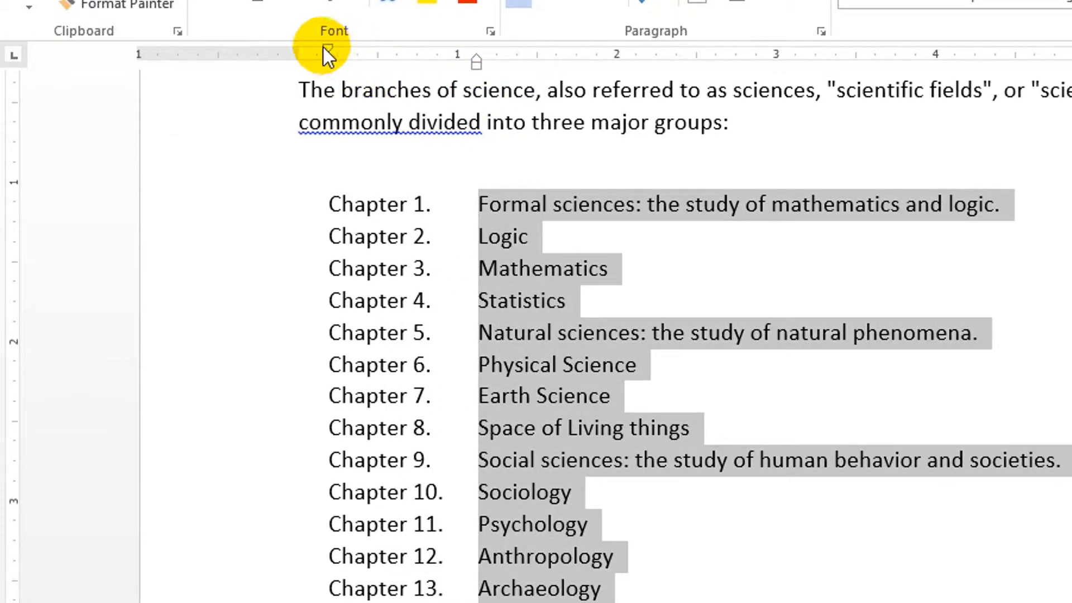
mouse_move(327, 49)
left_mouse_down()
mouse_move(296, 54)
mouse_move(339, 61)
mouse_move(311, 59)
left_mouse_up()
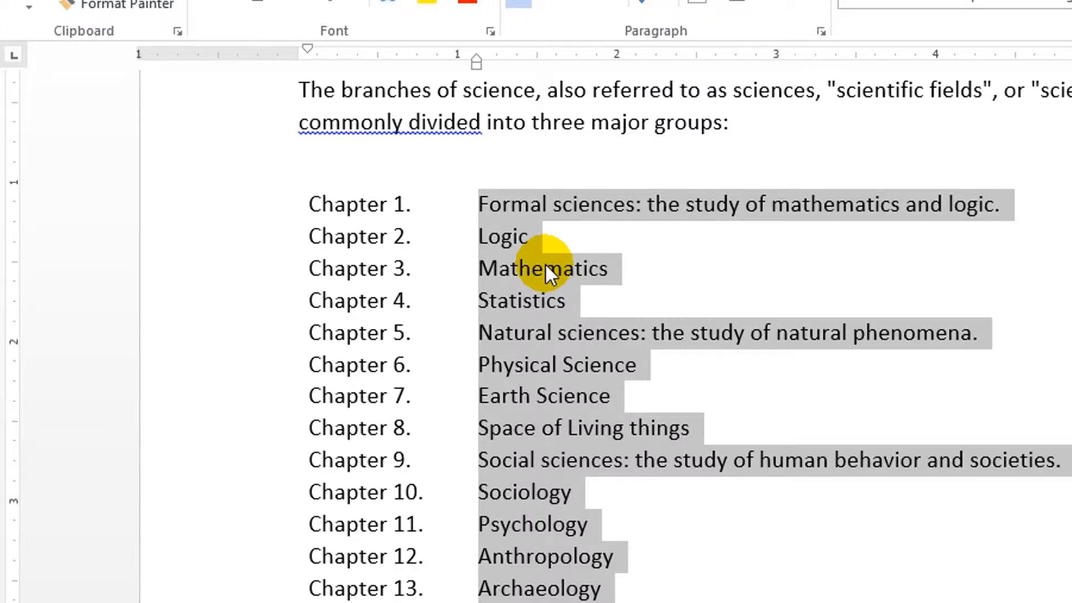
Demote Logic, Mathematics and Statistics to the second list level under Formal sciences.
left_click(580, 304)
left_click_drag(583, 303, 467, 240)
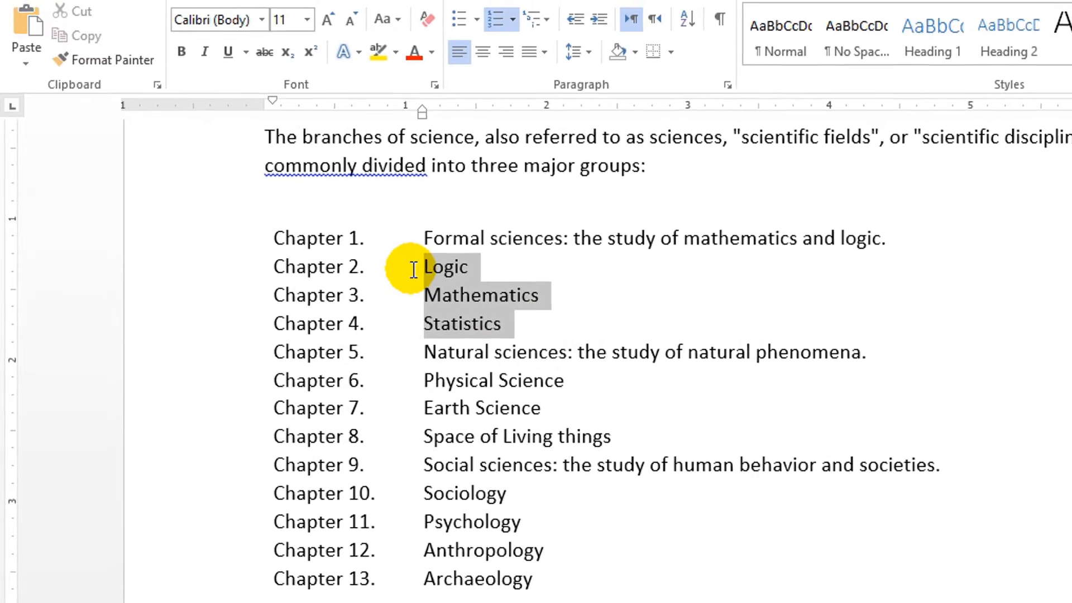
left_click(598, 19)
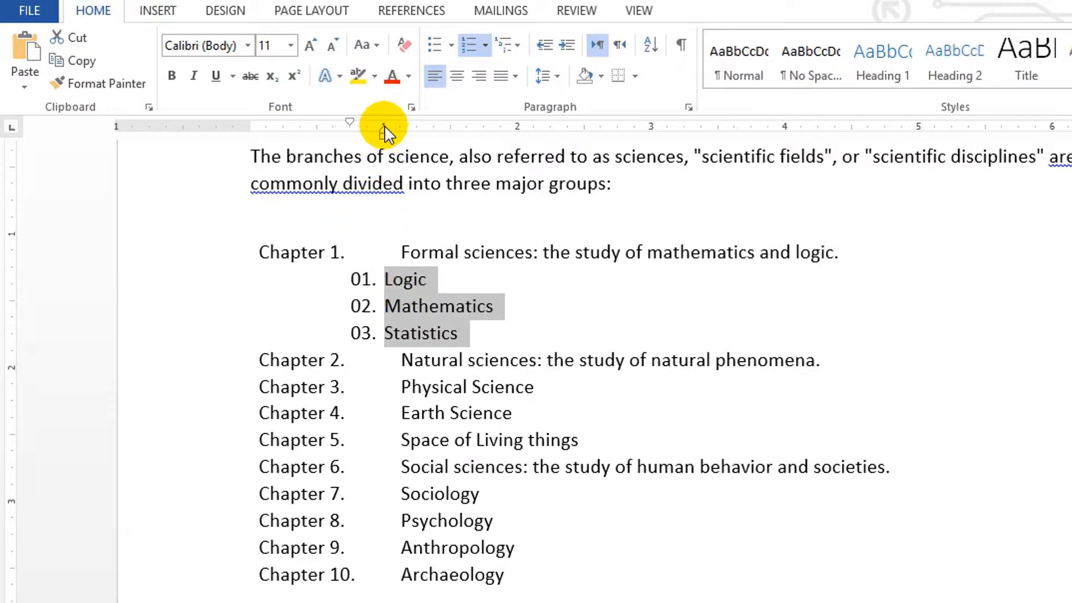
Adjust the three sub-items' first-line indent to about 0.55 inch and hanging indent to about 1.1 inches, aligning their text with the chapter titles.
left_click_drag(379, 138, 426, 149)
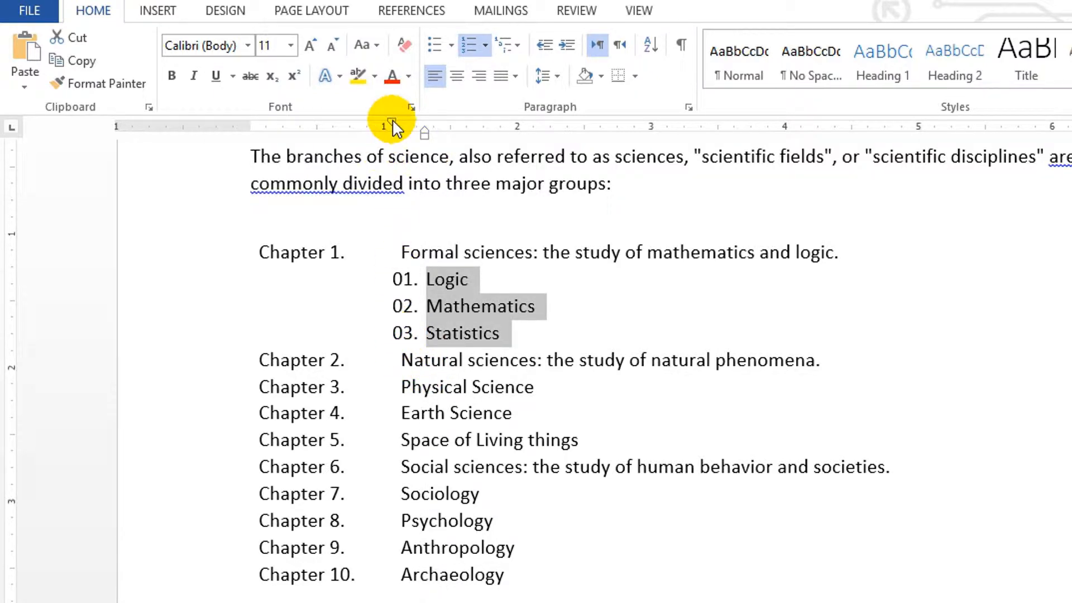
mouse_move(392, 119)
left_mouse_down()
mouse_move(330, 144)
mouse_move(325, 136)
left_mouse_up()
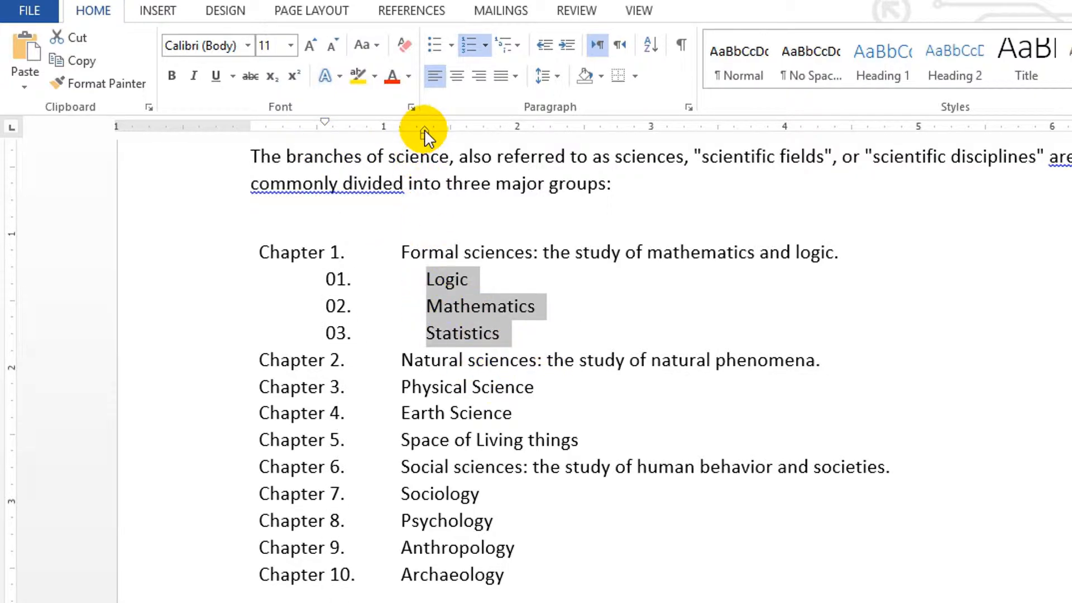
left_click_drag(424, 129, 399, 133)
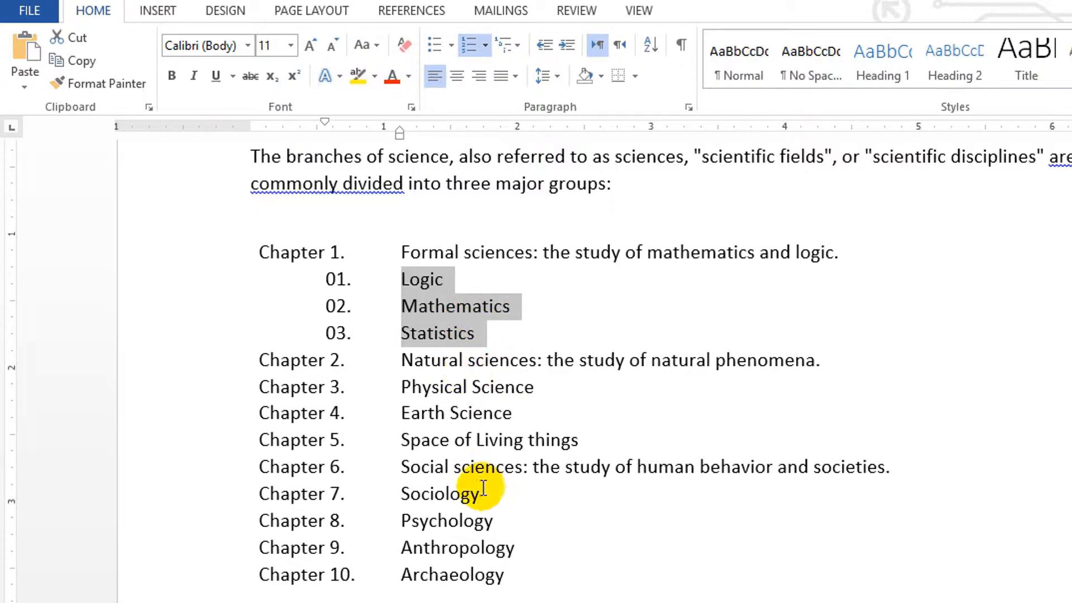
Try copying the sub-item formatting to Physical Science, Earth Science and Space of Living things with Format Painter, and undo it.
left_click(92, 83)
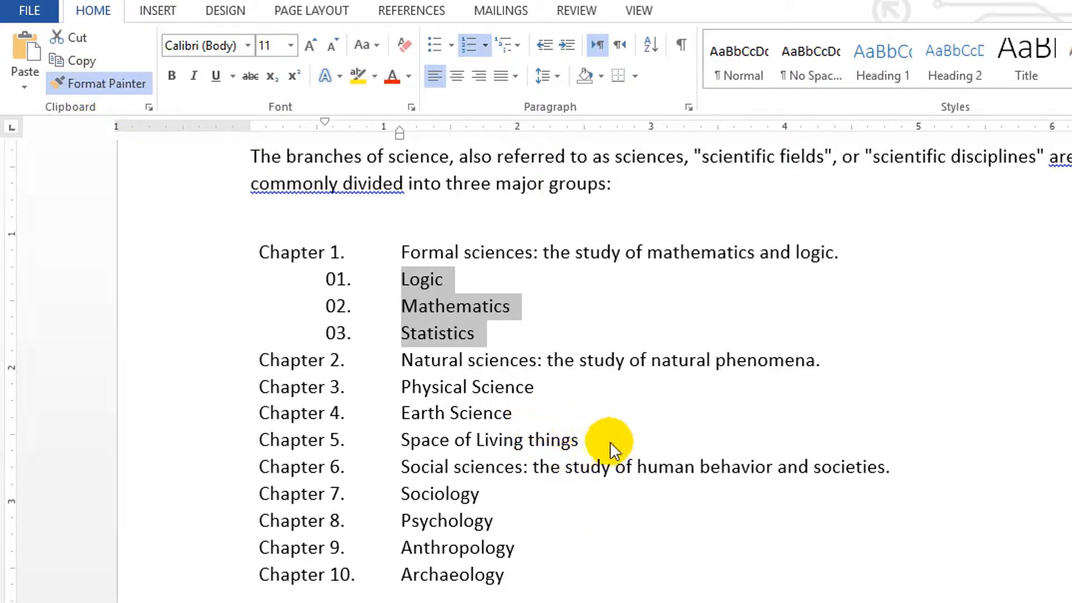
mouse_move(581, 439)
left_mouse_down()
mouse_move(412, 399)
mouse_move(413, 389)
left_mouse_up()
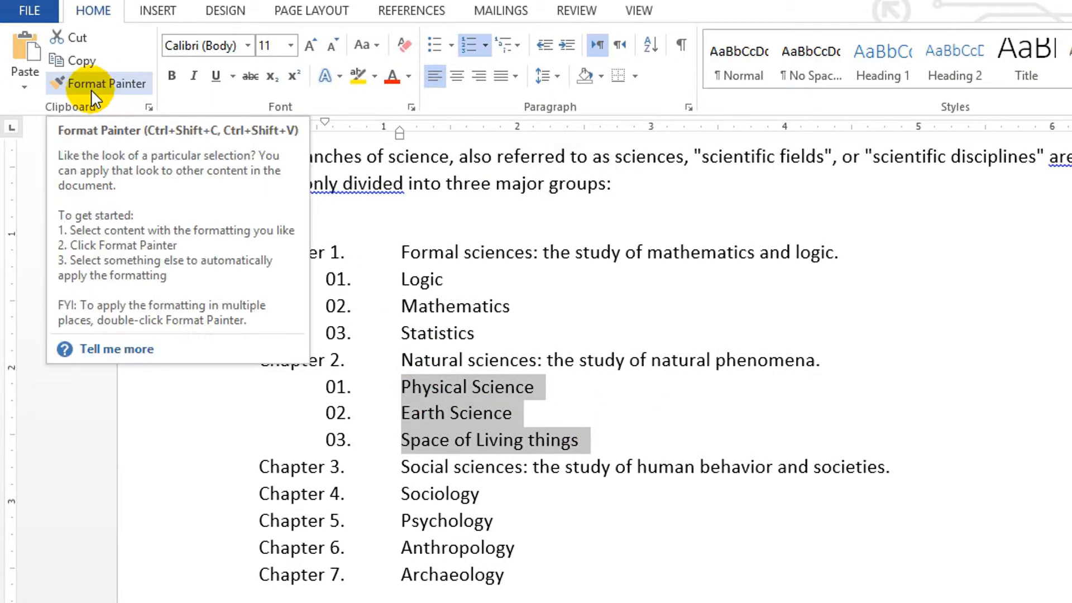
key("ctrl+z")
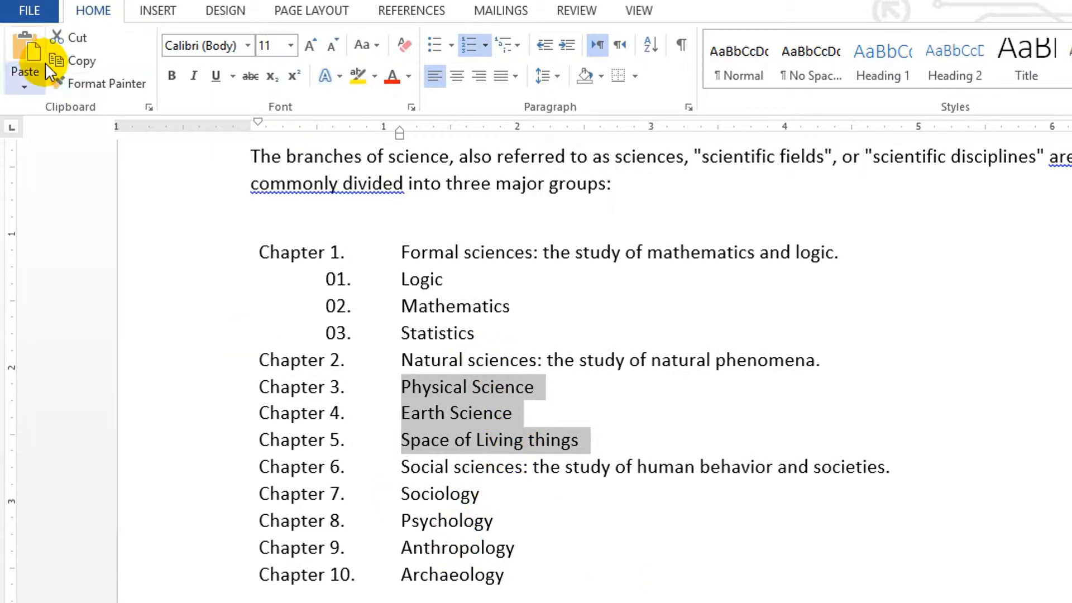
Copy the formatting of Logic, Mathematics and Statistics to the sub-items under Natural sciences and Social sciences with Format Painter.
left_click(92, 85)
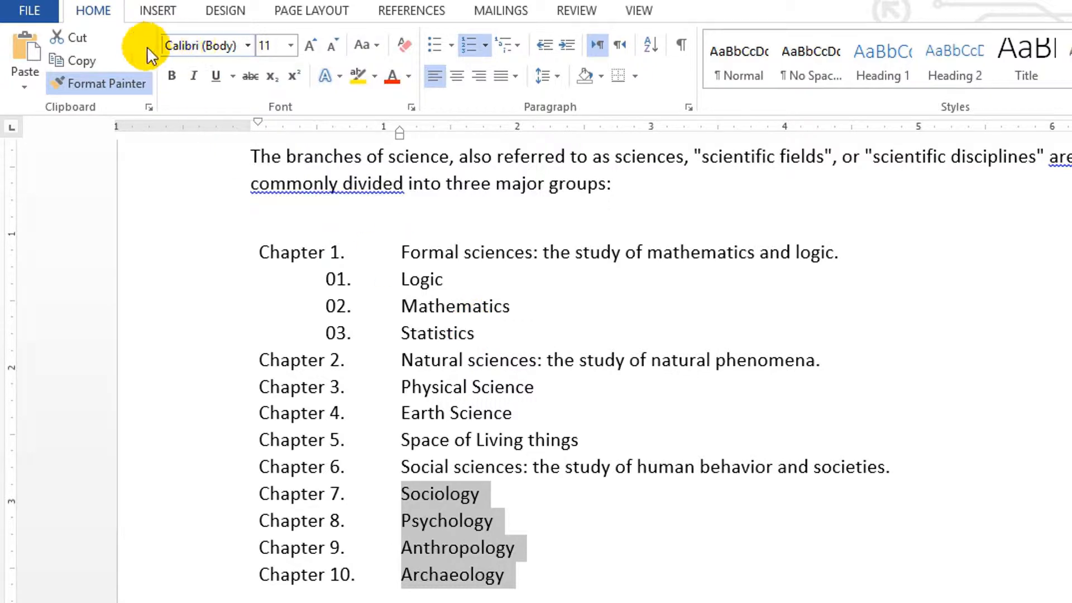
left_click(112, 79)
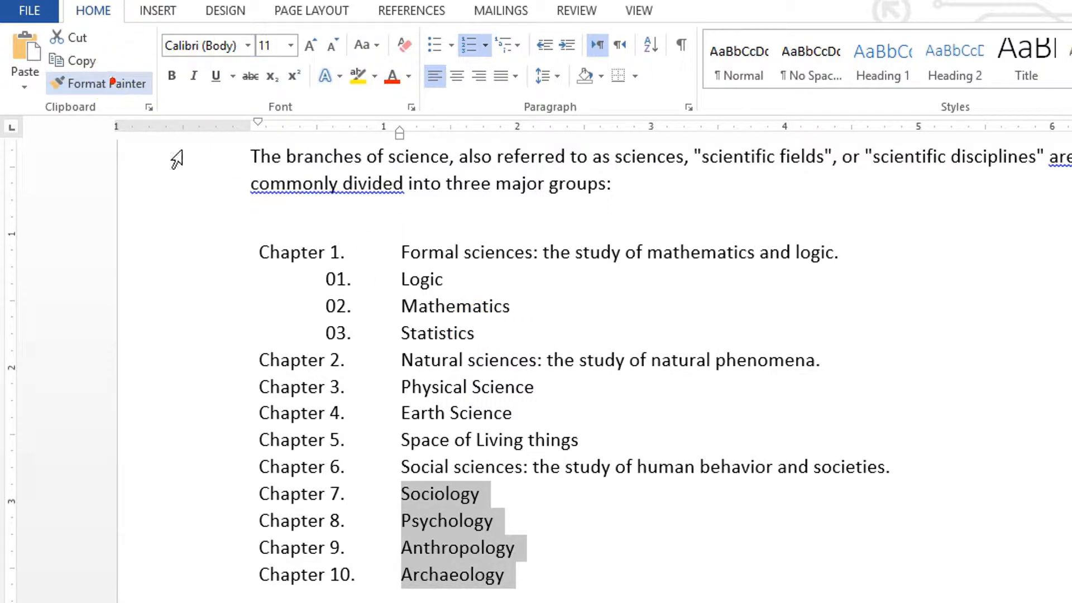
left_click(490, 334)
left_click_drag(491, 335, 403, 277)
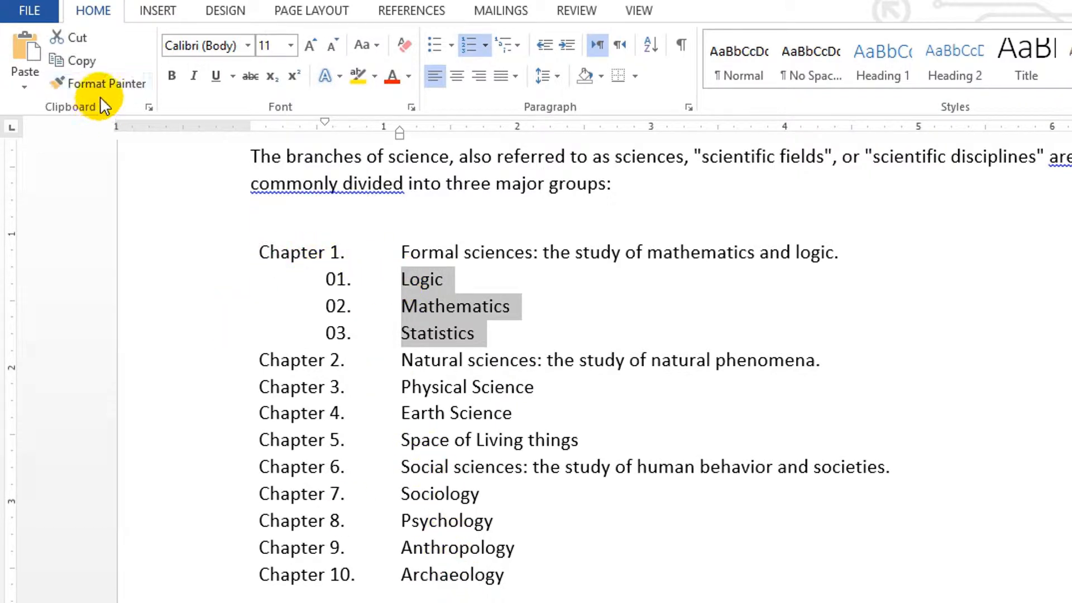
left_click(99, 82)
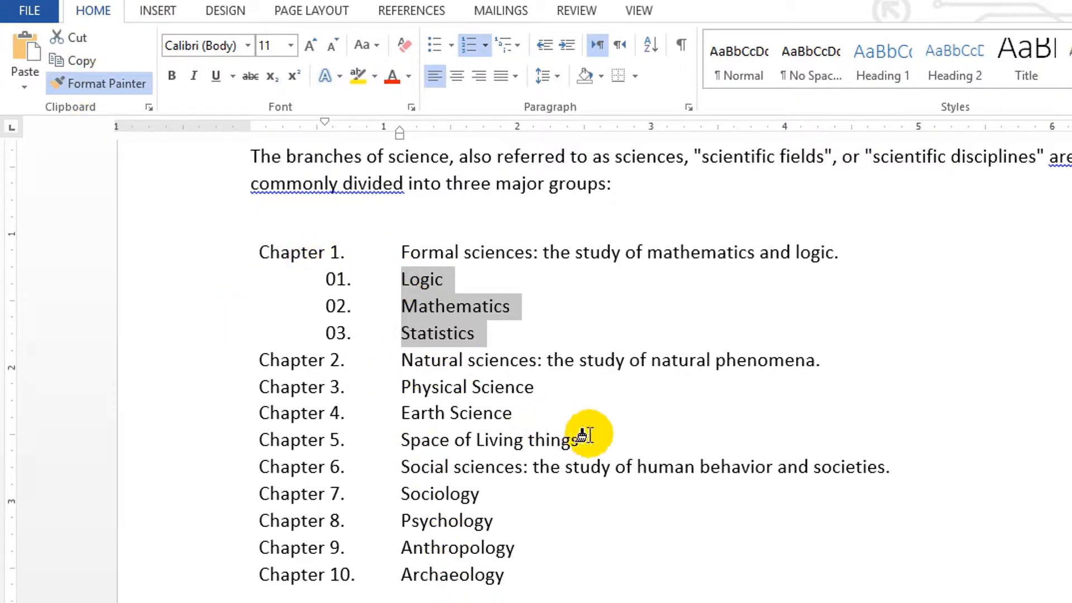
mouse_move(574, 439)
left_mouse_down()
mouse_move(397, 411)
mouse_move(390, 383)
mouse_move(393, 393)
left_mouse_up()
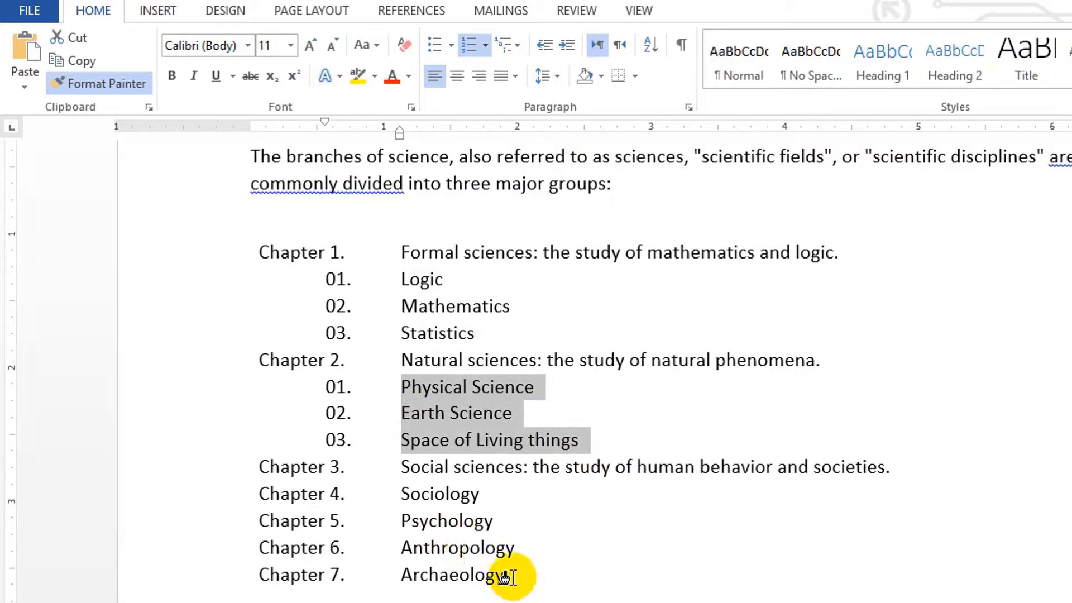
mouse_move(514, 576)
left_mouse_down()
mouse_move(449, 540)
mouse_move(407, 491)
mouse_move(375, 490)
left_mouse_up()
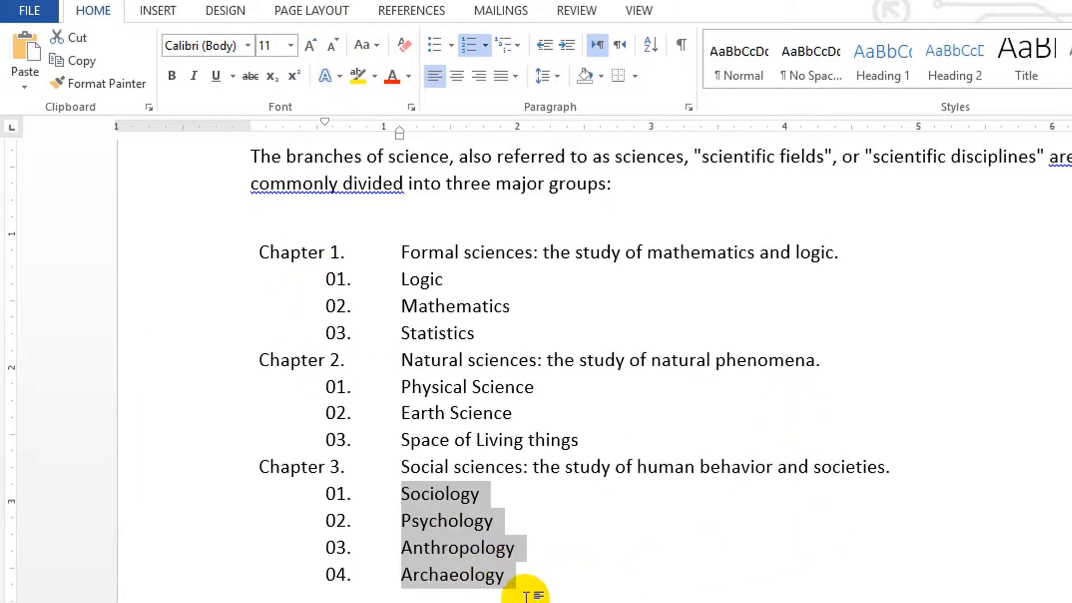
Change the text direction of the entire branches-of-science list to right-to-left.
left_click(542, 584)
left_click_drag(526, 580, 301, 249)
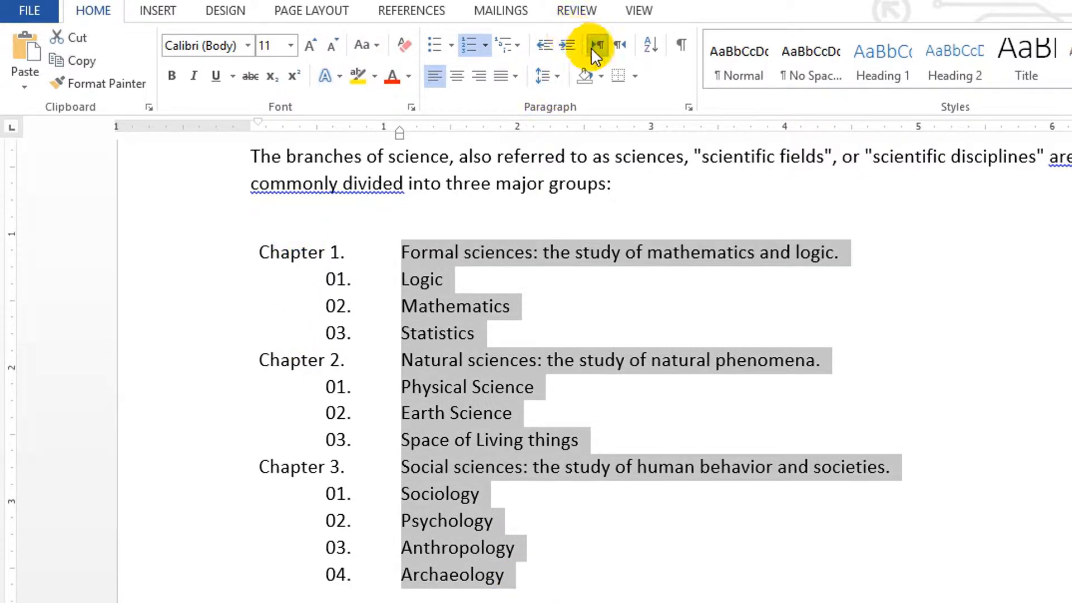
left_click(621, 44)
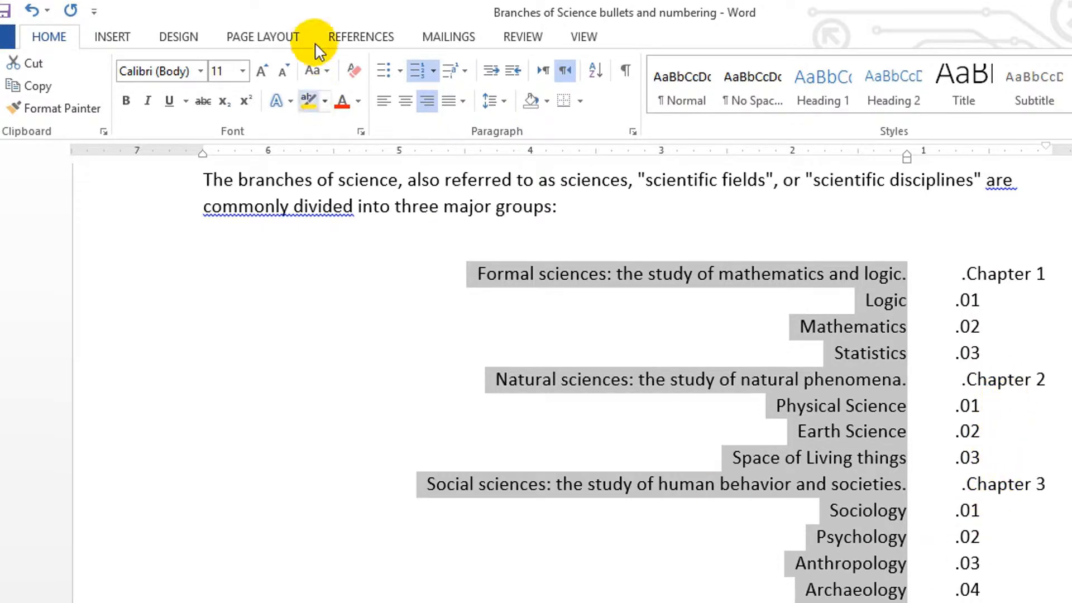
Define a new number format for the list with the Urdu word "سوال" followed by the 1, 2, 3 number style.
left_click(433, 71)
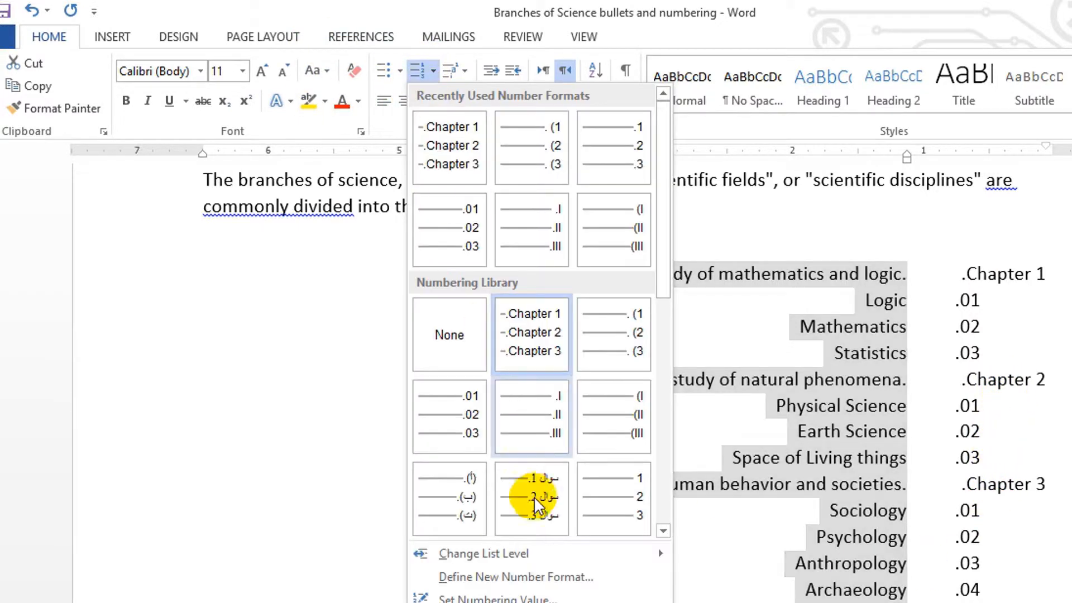
left_click(538, 581)
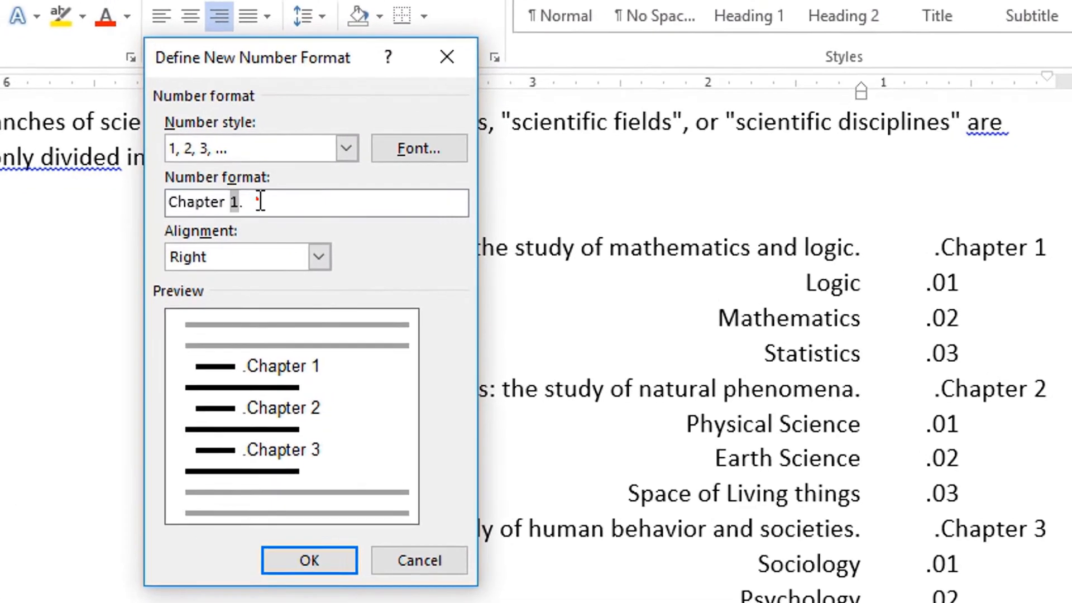
left_click_drag(360, 225, 246, 273)
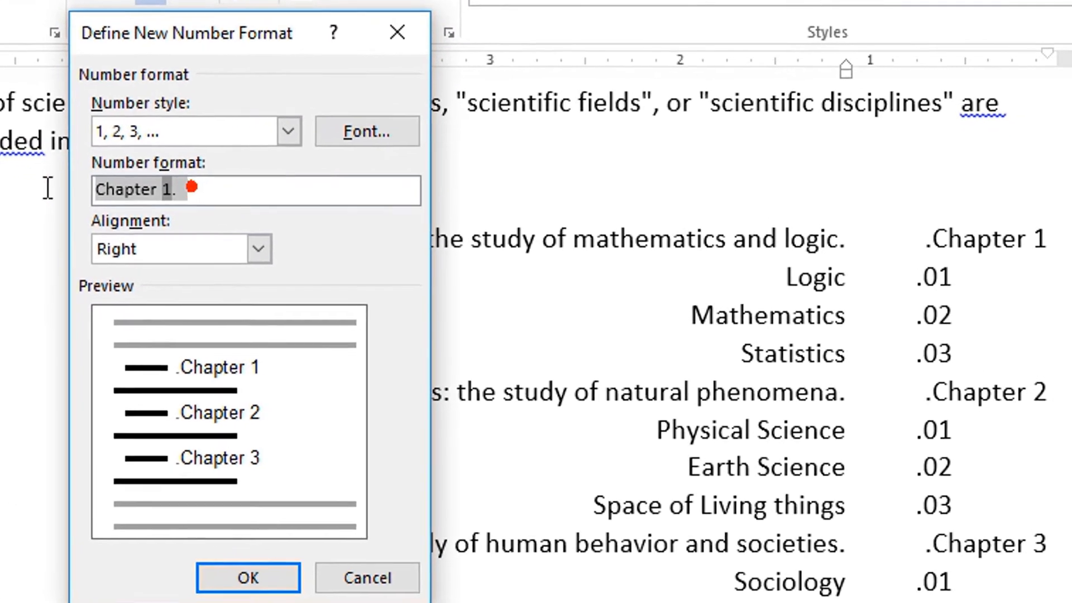
key("Delete")
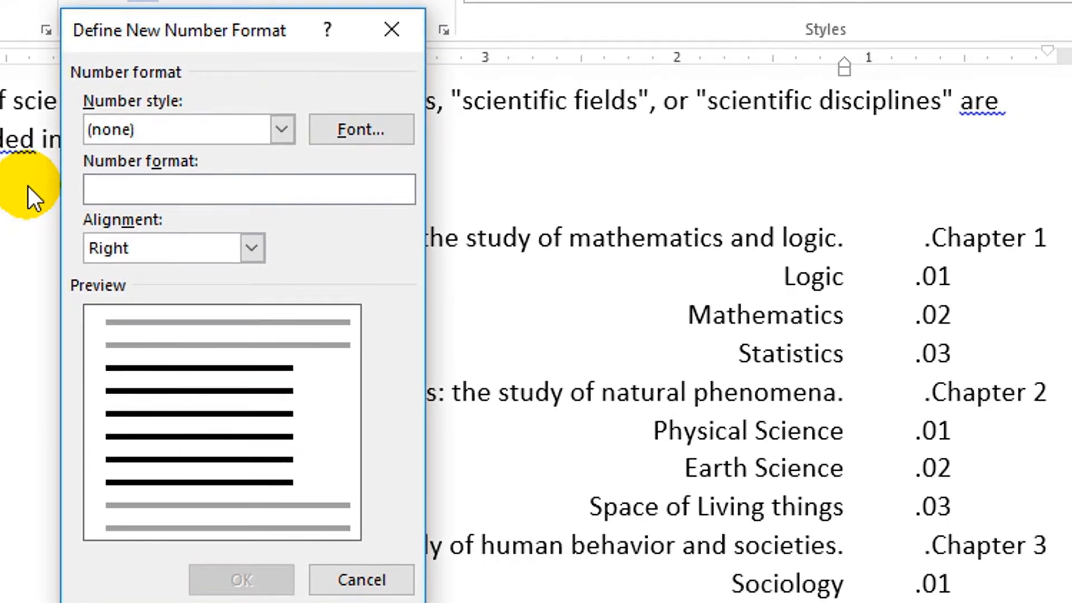
type("سوال")
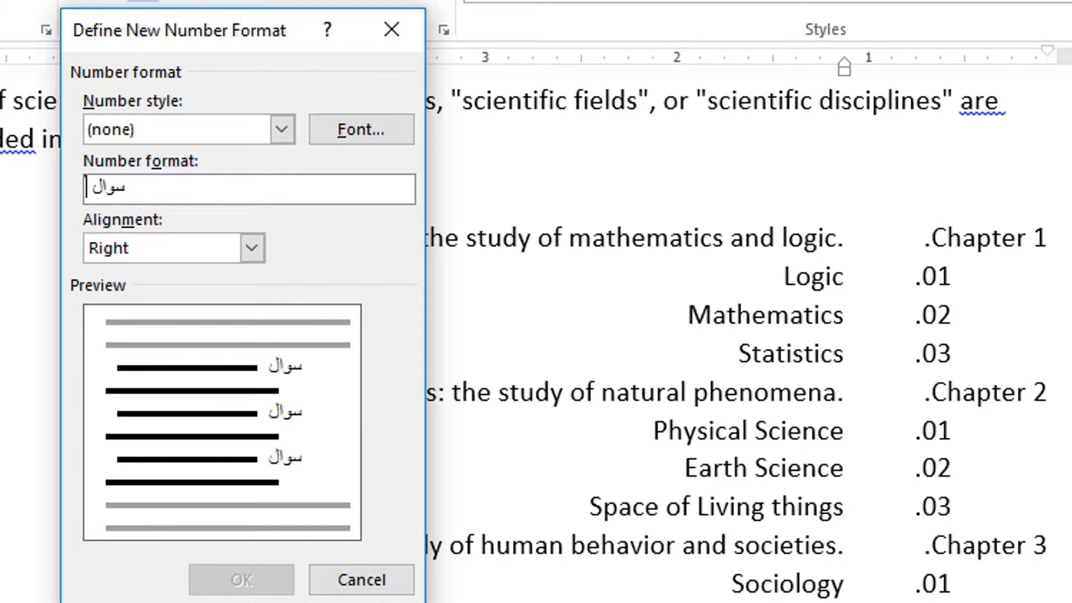
left_click(287, 135)
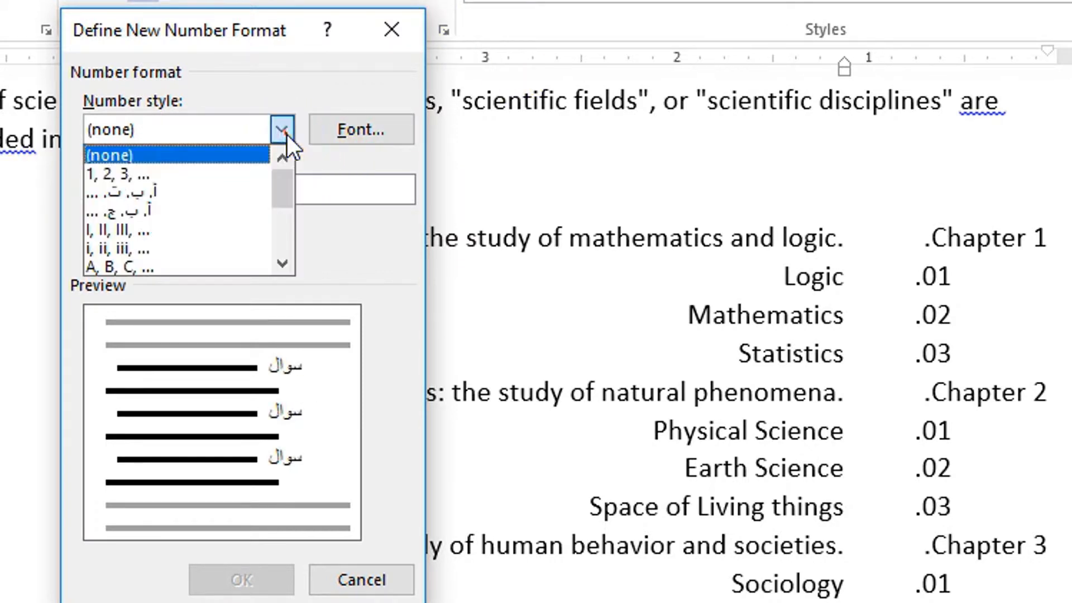
left_click(130, 172)
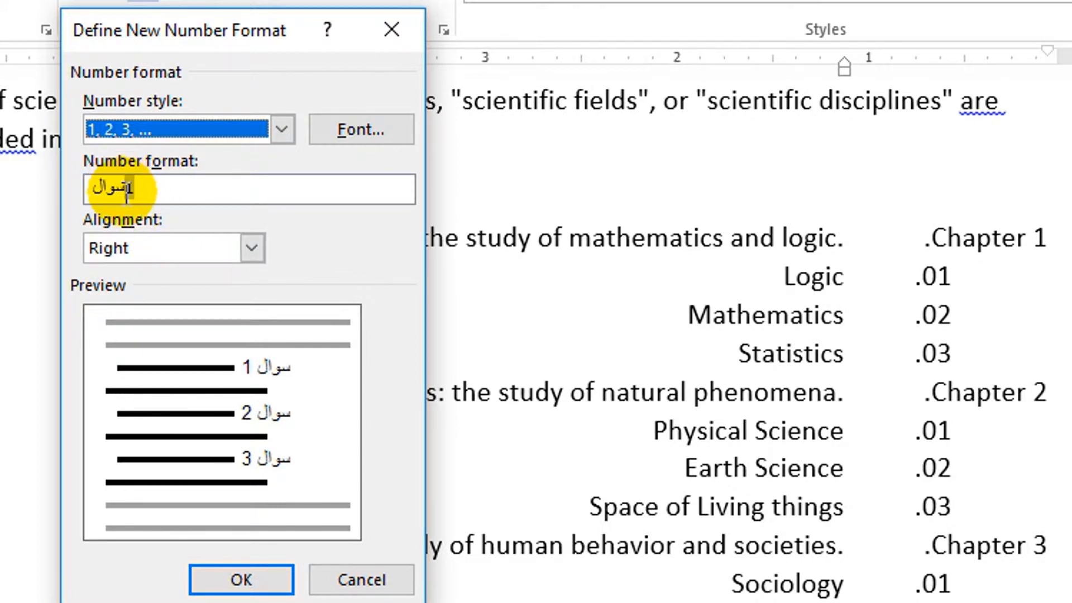
left_click(244, 578)
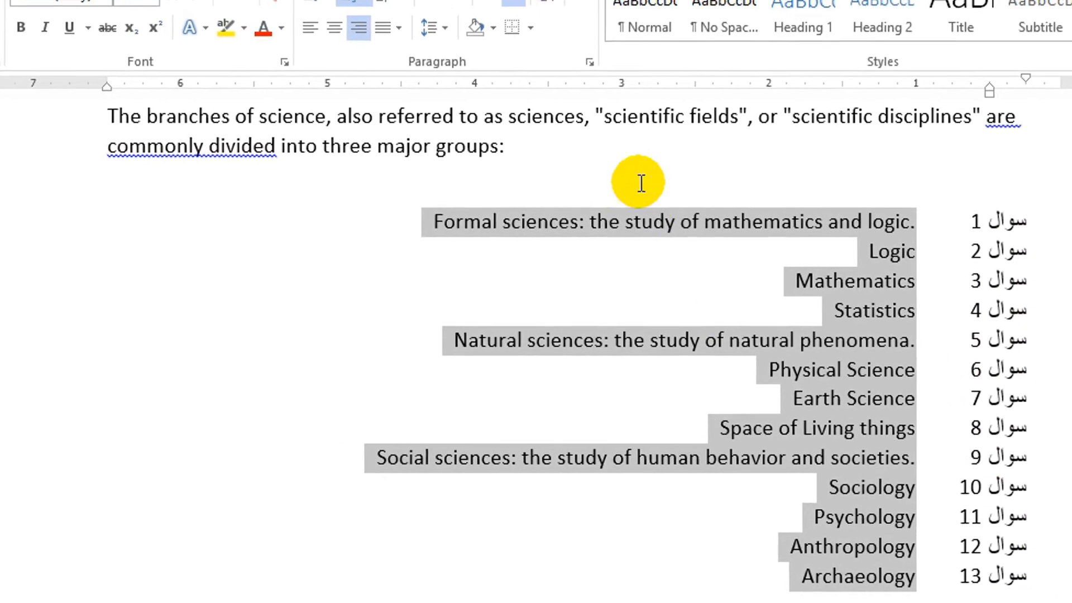
Redefine the list's number format by adding a closing parenthesis and a period after the number in "سوال 1".
left_click(390, 16)
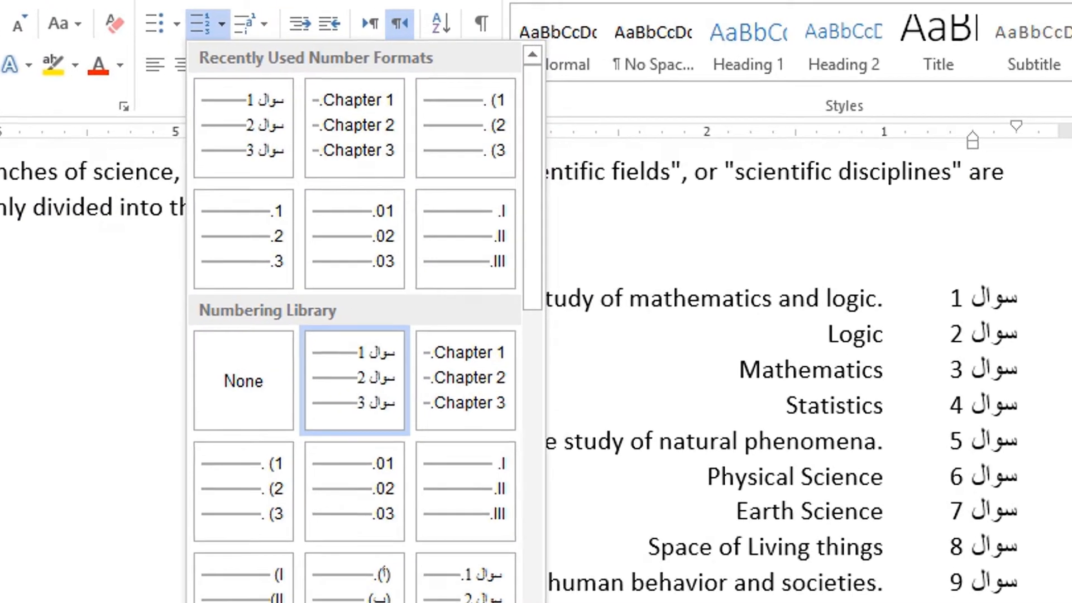
left_click(266, 601)
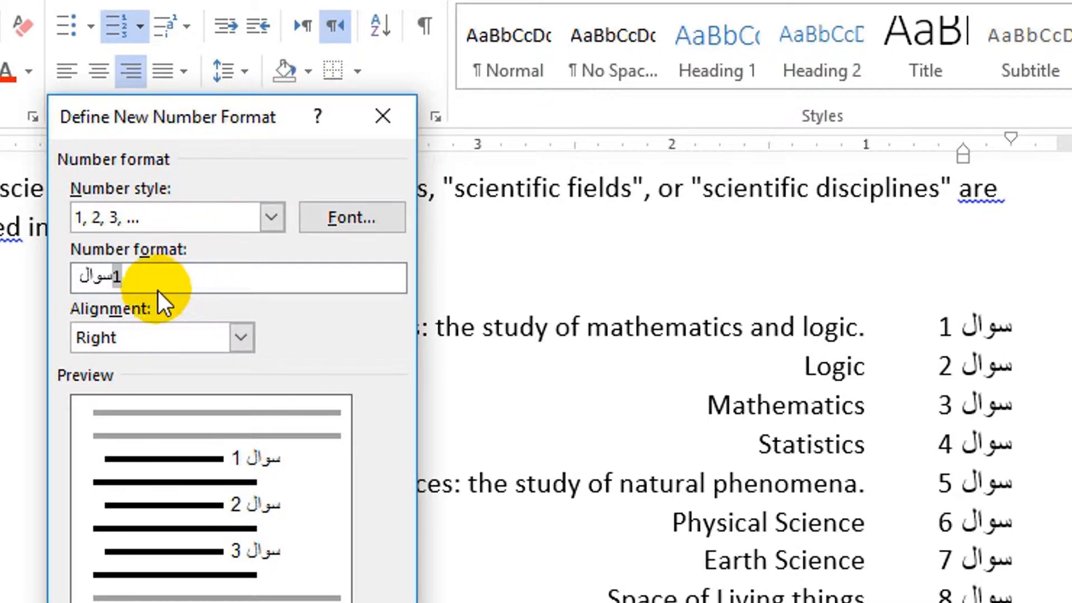
left_click(133, 277)
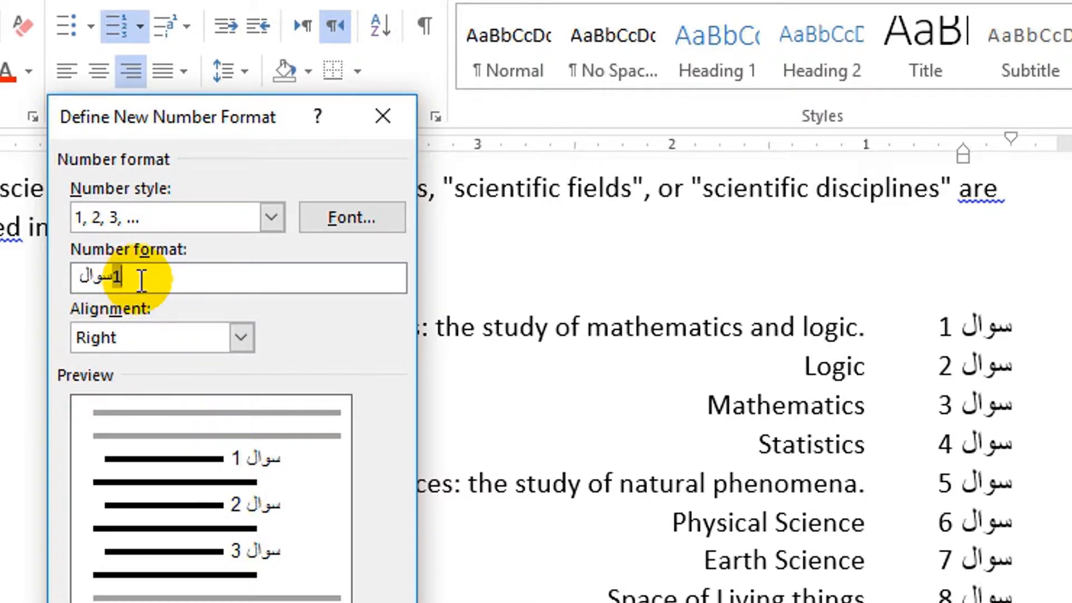
type(".")
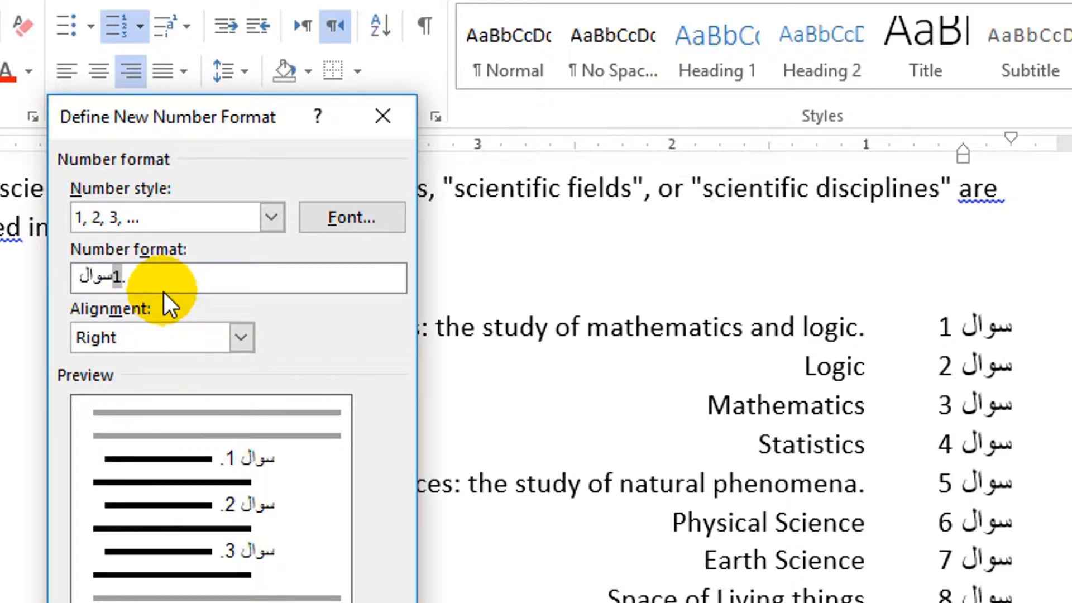
key("BackSpace")
type(")")
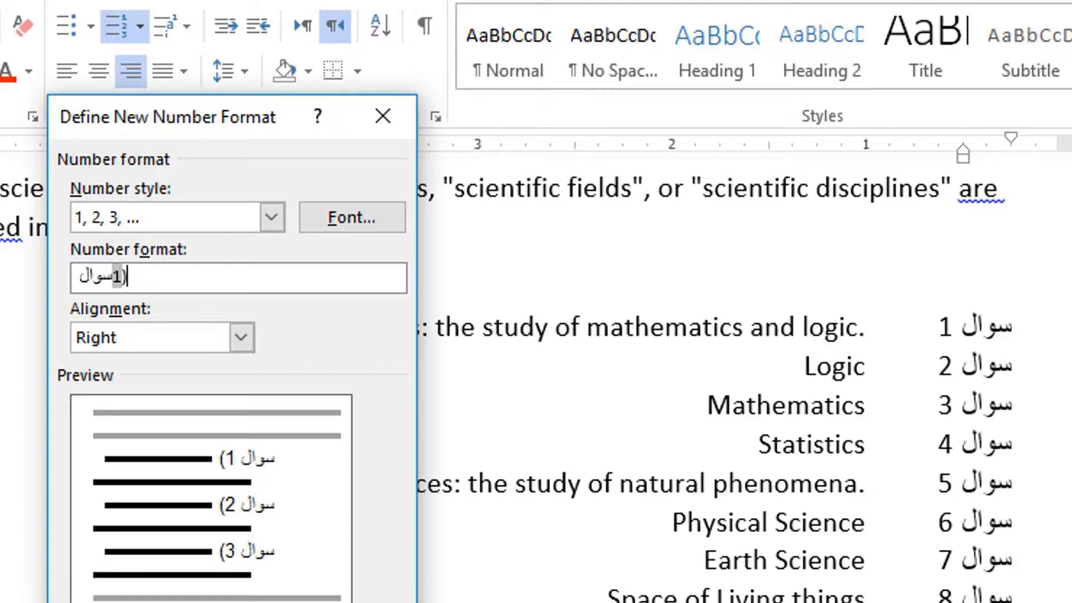
type(".")
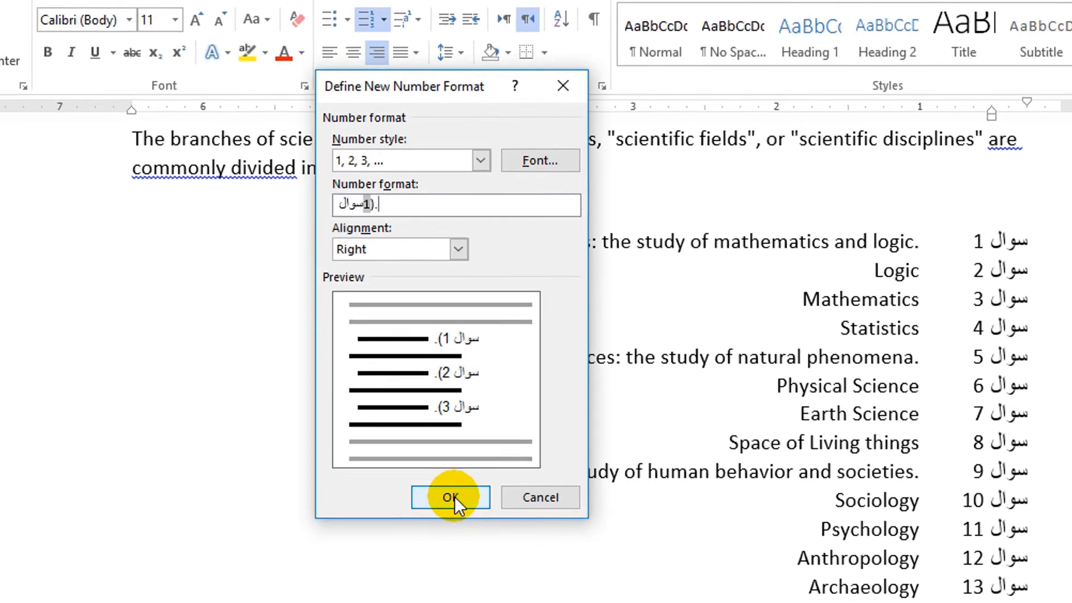
left_click(451, 497)
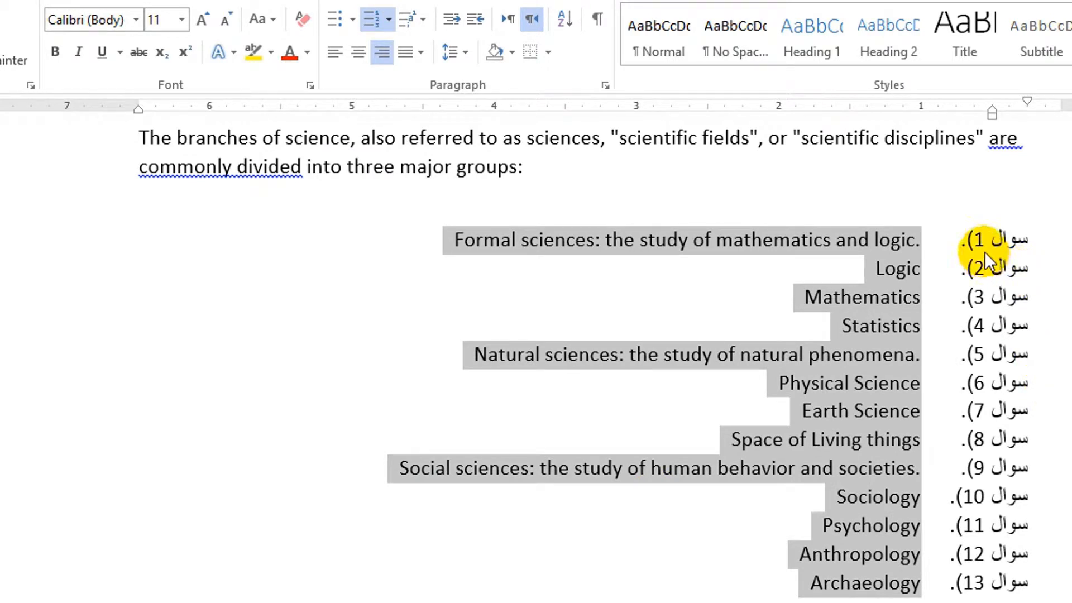
Demote Logic, Mathematics and Statistics to the second list level and shift their first-line indent to about 1 inch and hanging indent to about 1.25 inches.
left_click(1035, 326)
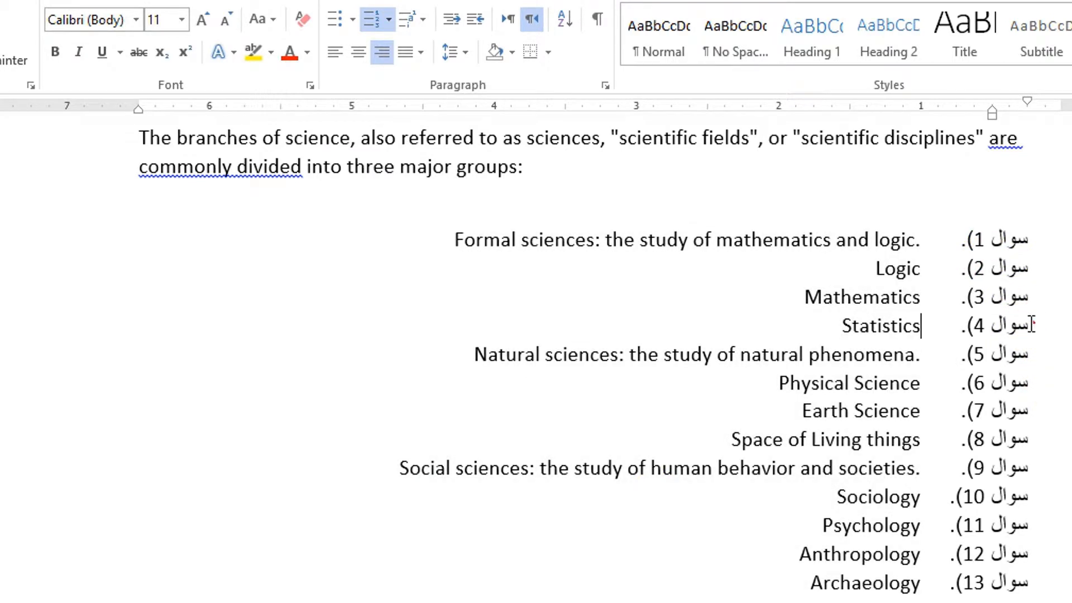
left_click_drag(1035, 324, 888, 268)
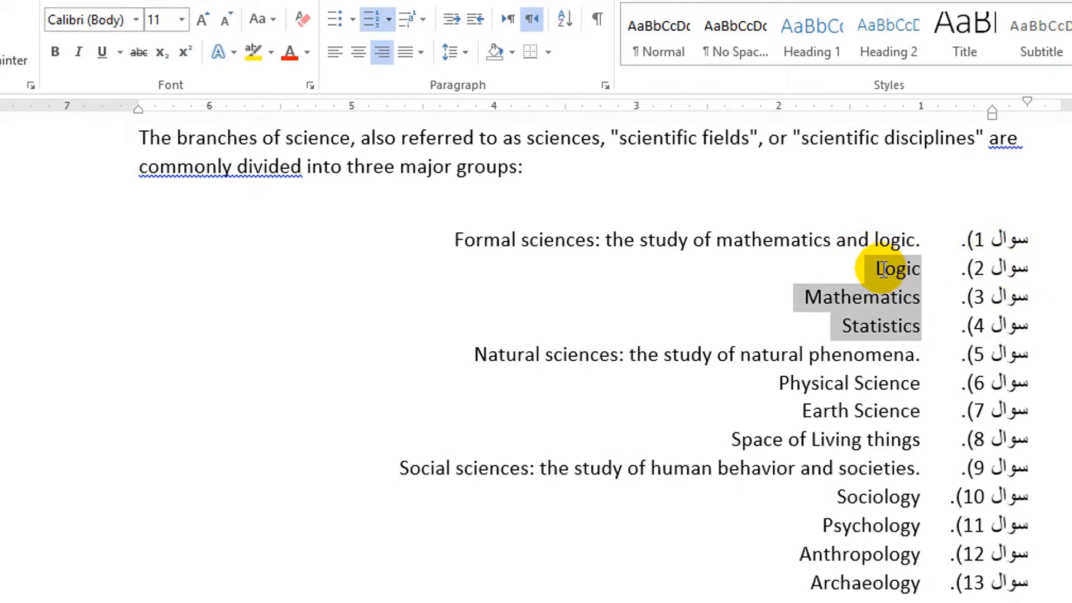
left_click(472, 19)
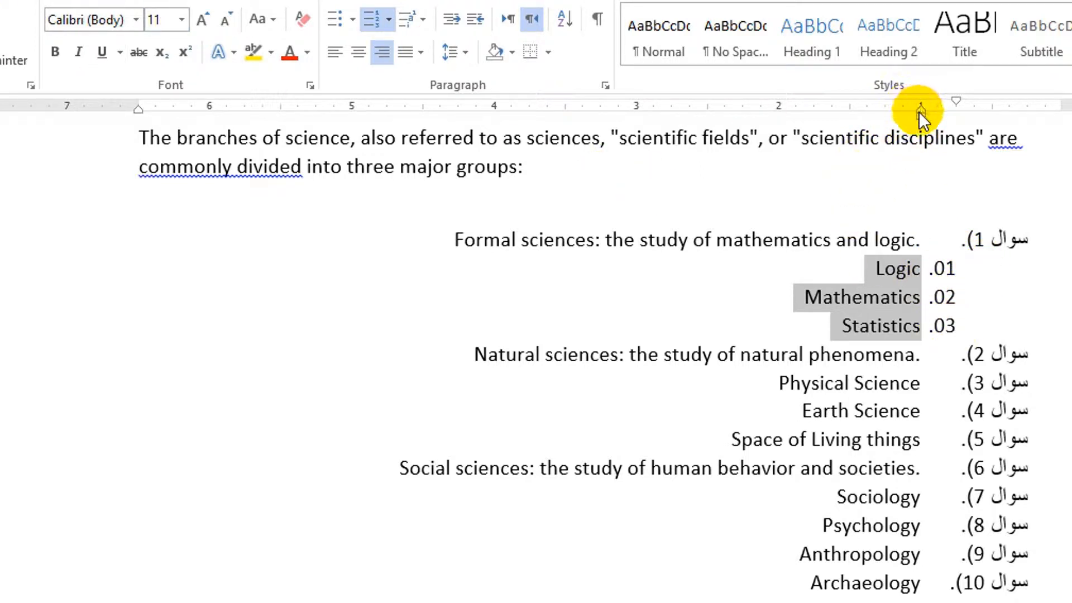
left_click_drag(920, 114, 887, 122)
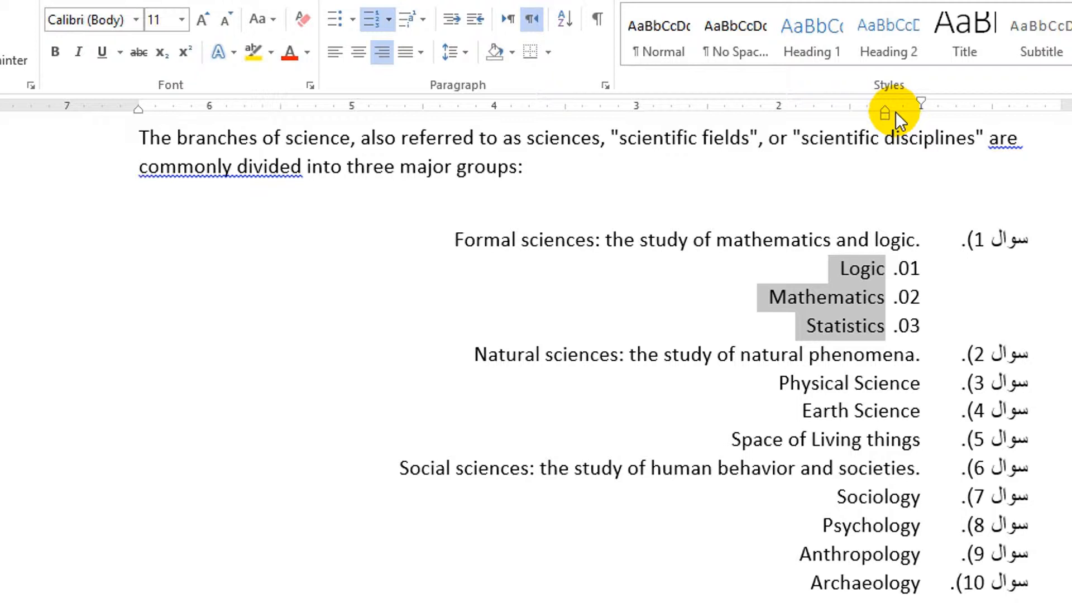
key("Down")
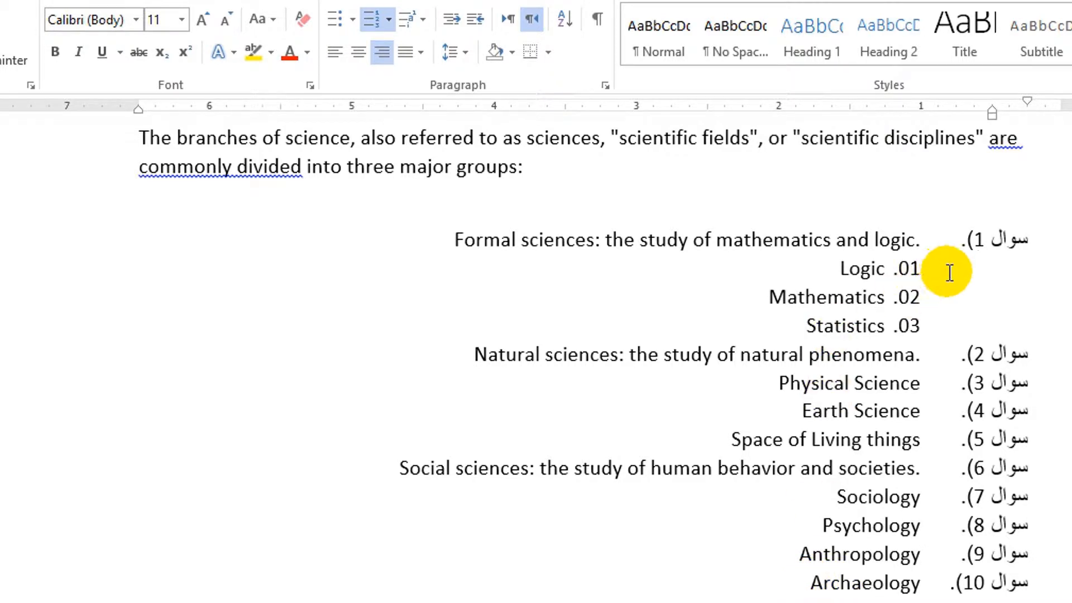
Set the entire list's first-line indent to about 0 and its hanging indent to about 0.6 inch.
left_click(804, 581)
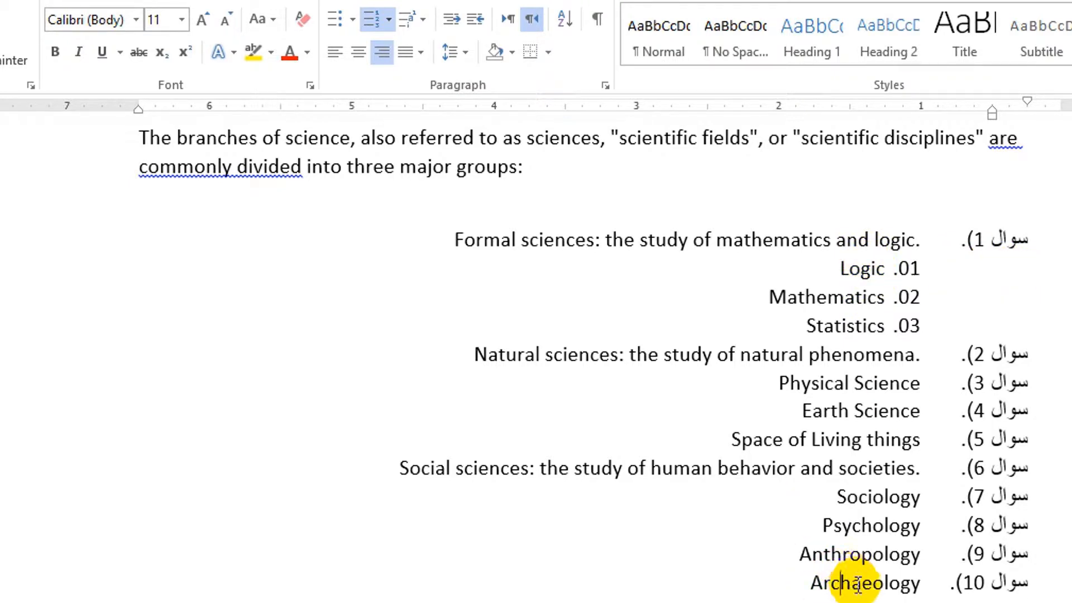
left_click_drag(858, 583, 856, 237)
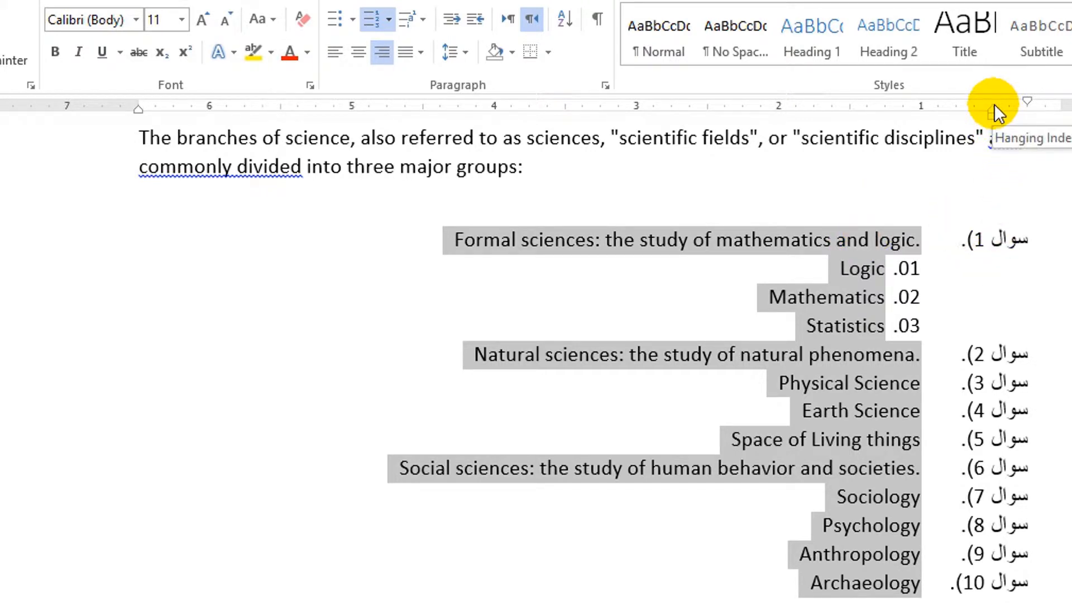
mouse_move(993, 108)
left_mouse_down()
mouse_move(1009, 107)
mouse_move(977, 117)
mouse_move(994, 116)
mouse_move(980, 125)
mouse_move(994, 116)
mouse_move(1020, 126)
left_mouse_up()
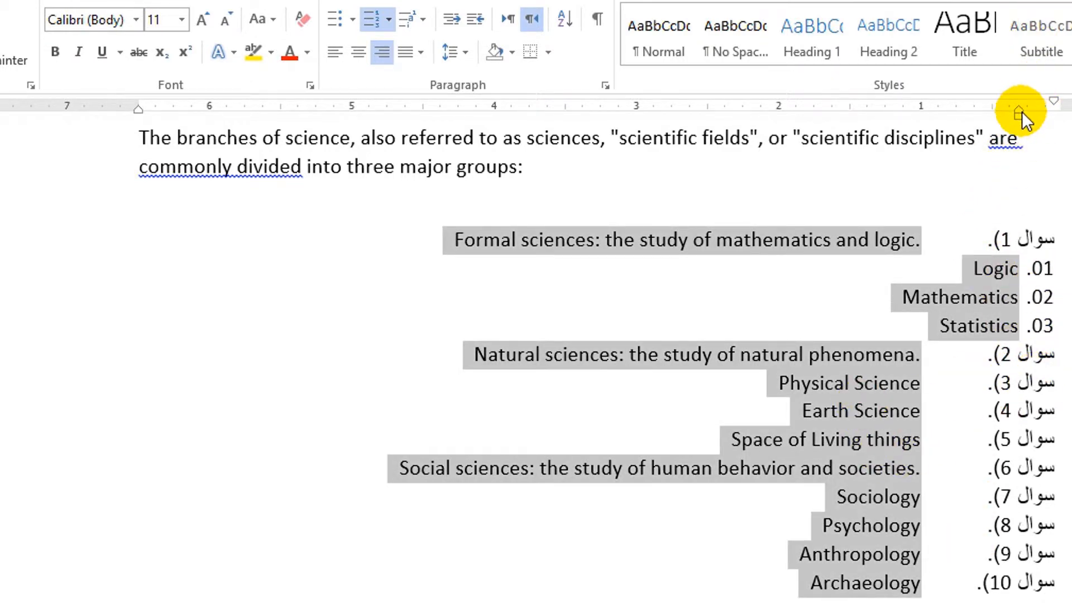
mouse_move(1053, 102)
left_mouse_down()
mouse_move(1062, 105)
mouse_move(977, 116)
left_mouse_up()
left_click(1005, 188)
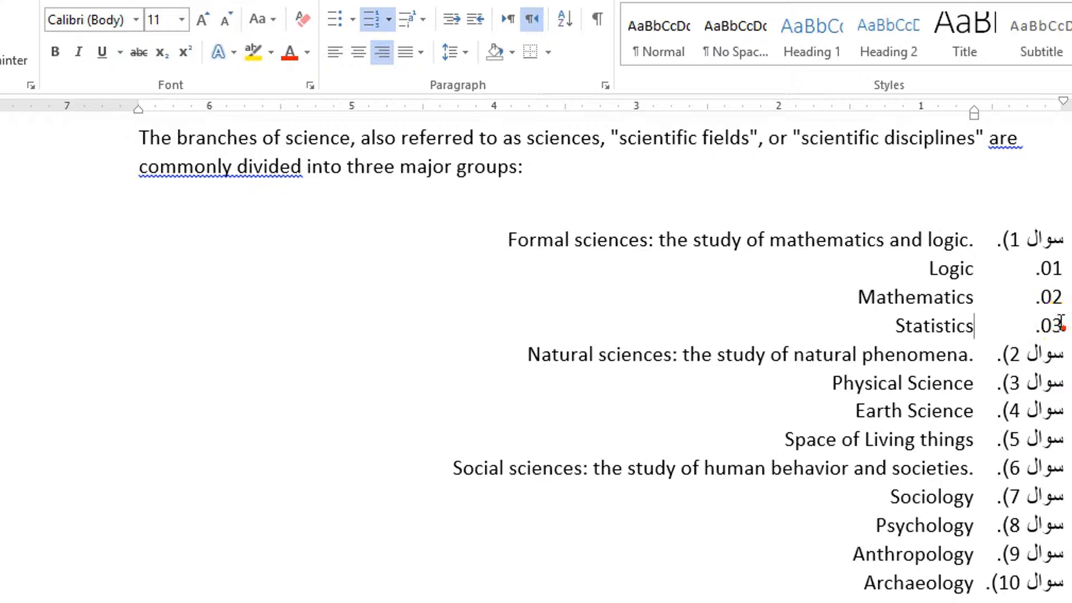
Demote Logic, Mathematics and Statistics to the i, ii, iii level, with first-line indent about 0.75 inch and hanging indent about 1.1 inches.
left_click_drag(1059, 326, 1051, 268)
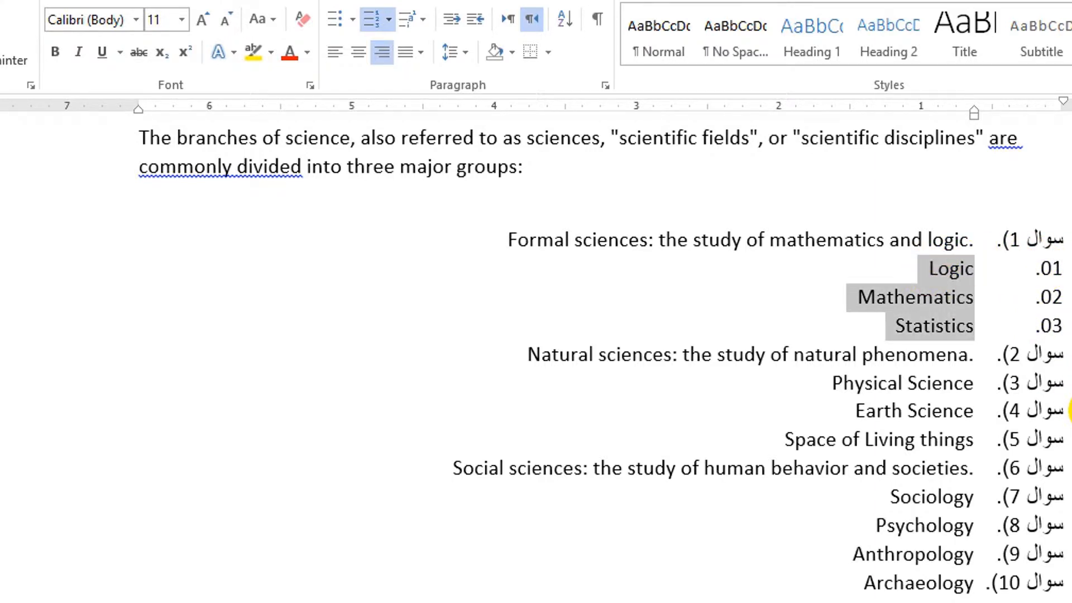
key("Tab")
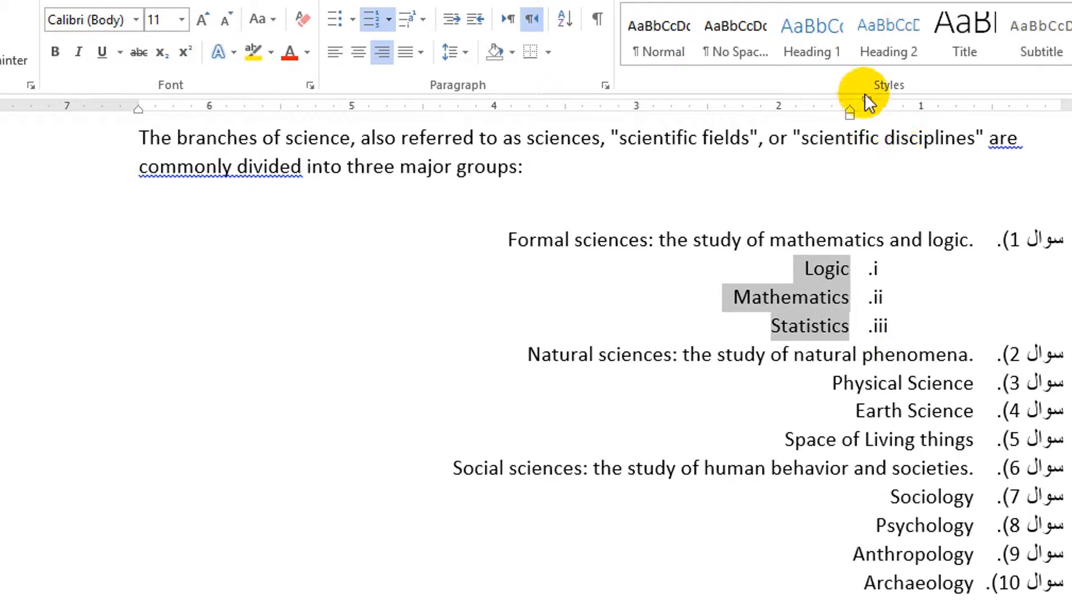
mouse_move(849, 117)
left_mouse_down()
mouse_move(958, 136)
mouse_move(939, 135)
mouse_move(910, 109)
left_mouse_up()
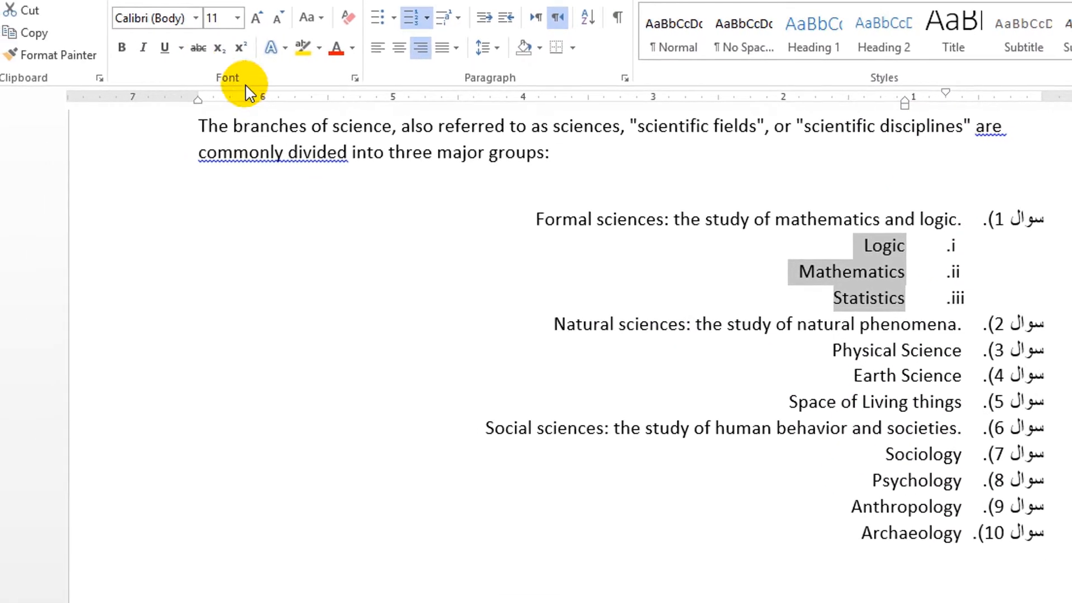
Copy the formatting of Logic, Mathematics and Statistics onto the items under Natural sciences and the items under Social sciences.
left_click(62, 55)
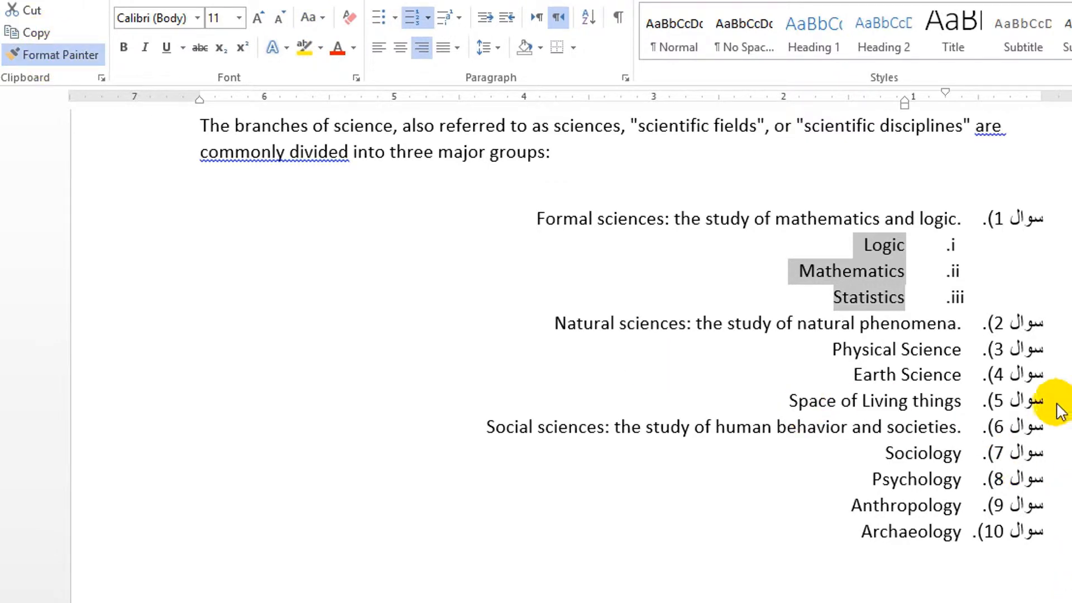
left_click_drag(1060, 410, 1064, 351)
left_click_drag(1068, 544, 1055, 469)
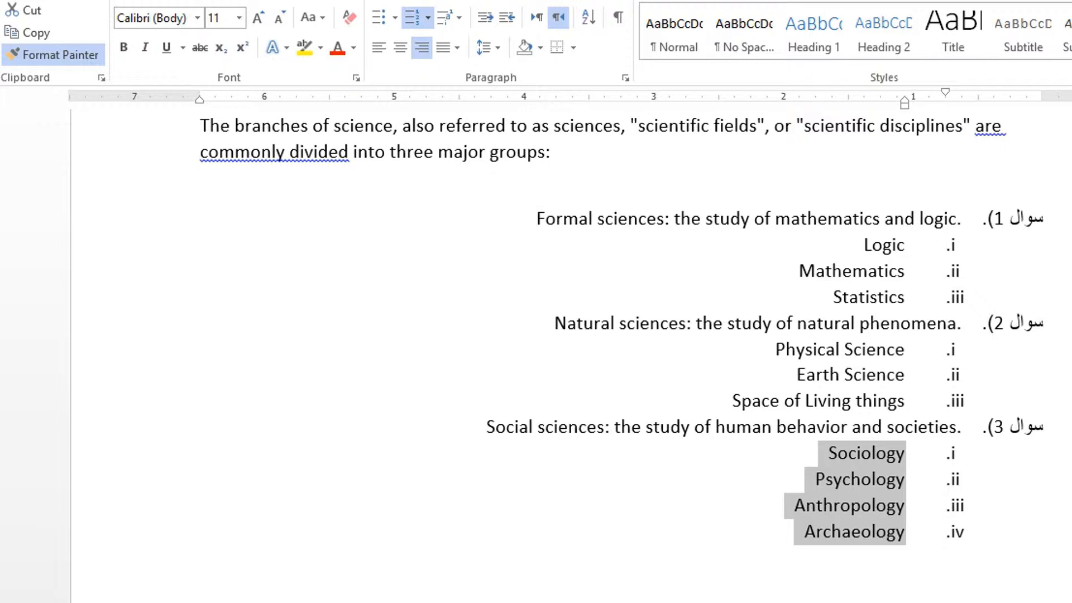
scroll(621, 357, "up", 2)
scroll(1049, 479, "down", 1)
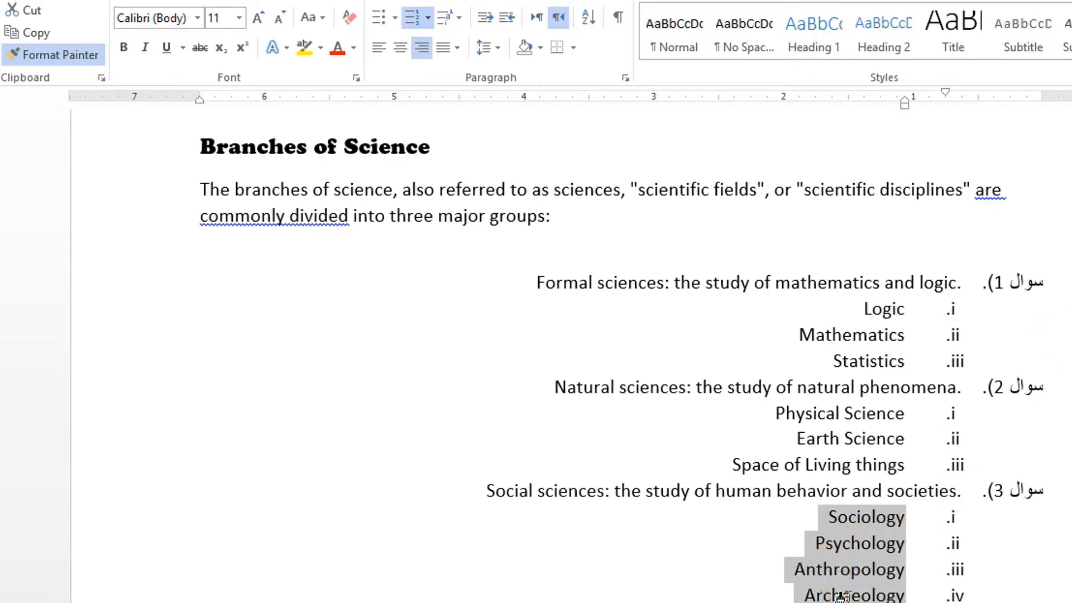
left_click(968, 304)
Copy the introductory paragraph together with the whole numbered list, down to Archaeology.
scroll(971, 307, "down", 1)
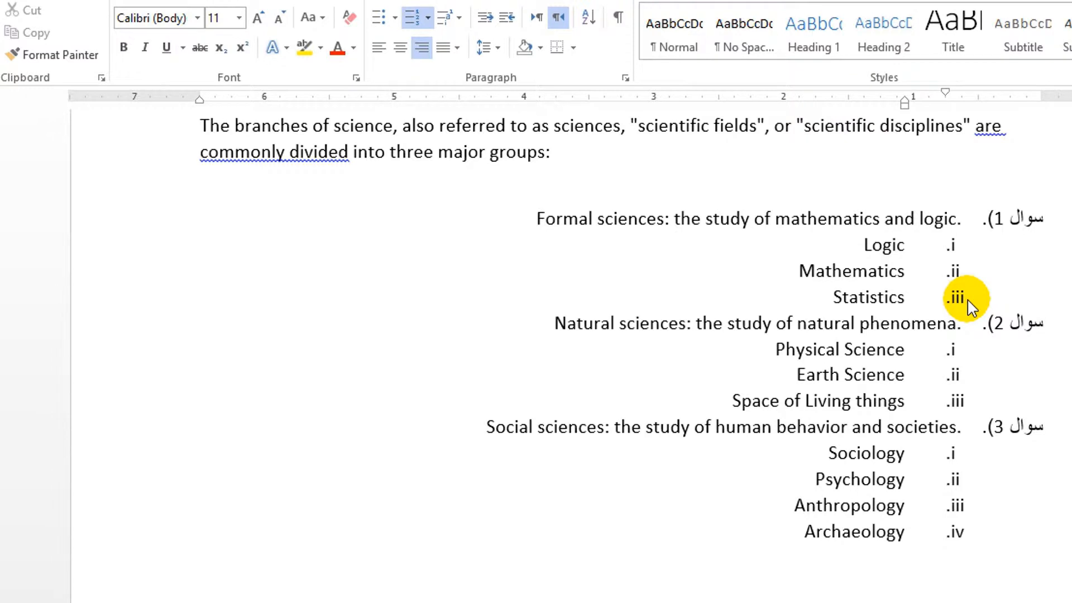
scroll(970, 306, "up", 1)
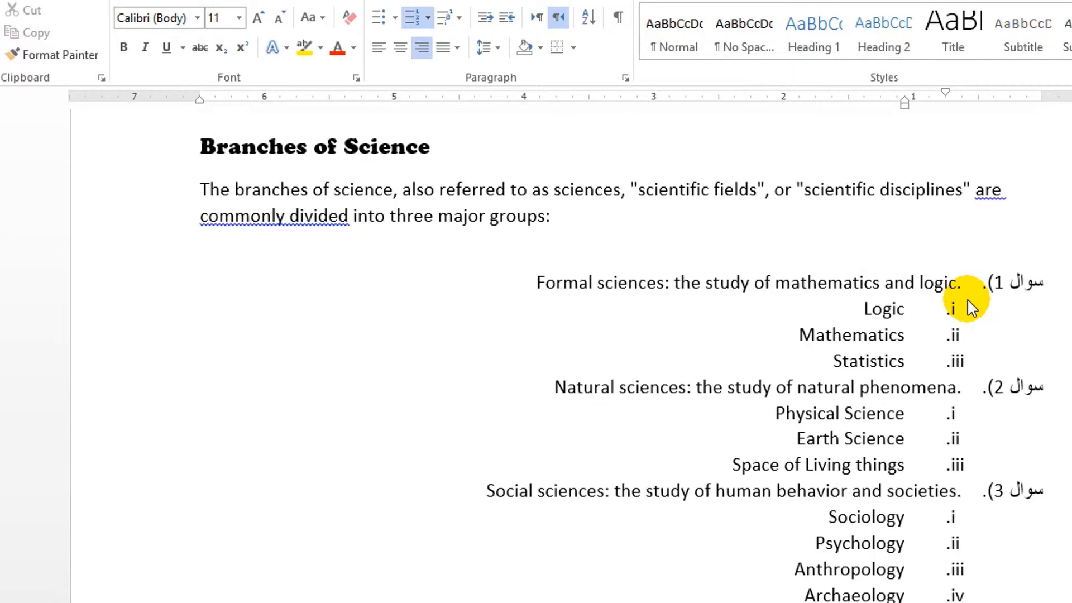
scroll(954, 318, "down", 1)
scroll(894, 469, "down", 2)
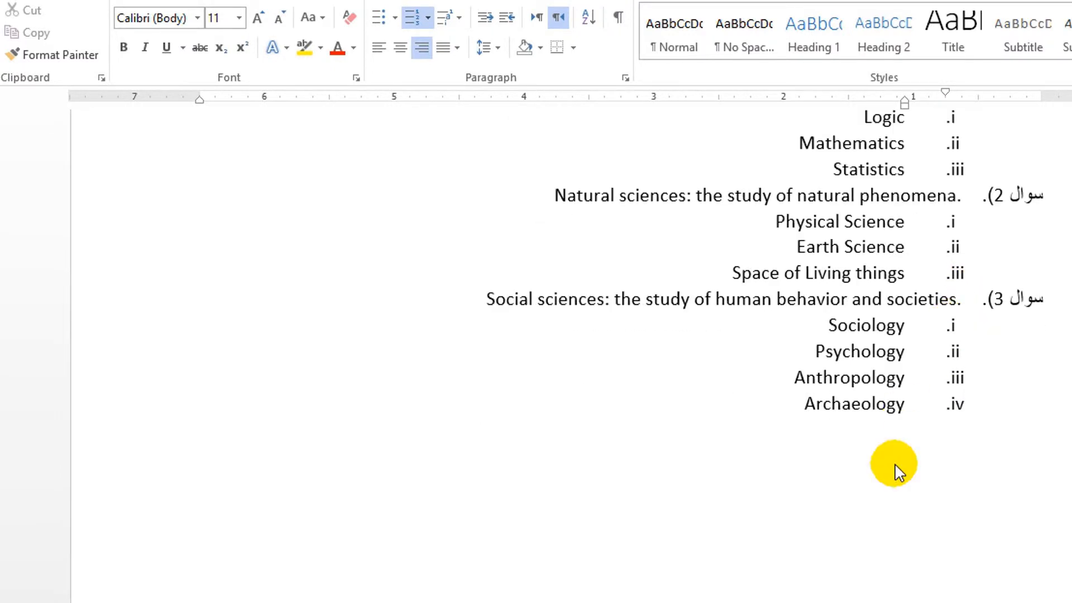
scroll(838, 502, "up", 2)
left_click(794, 533)
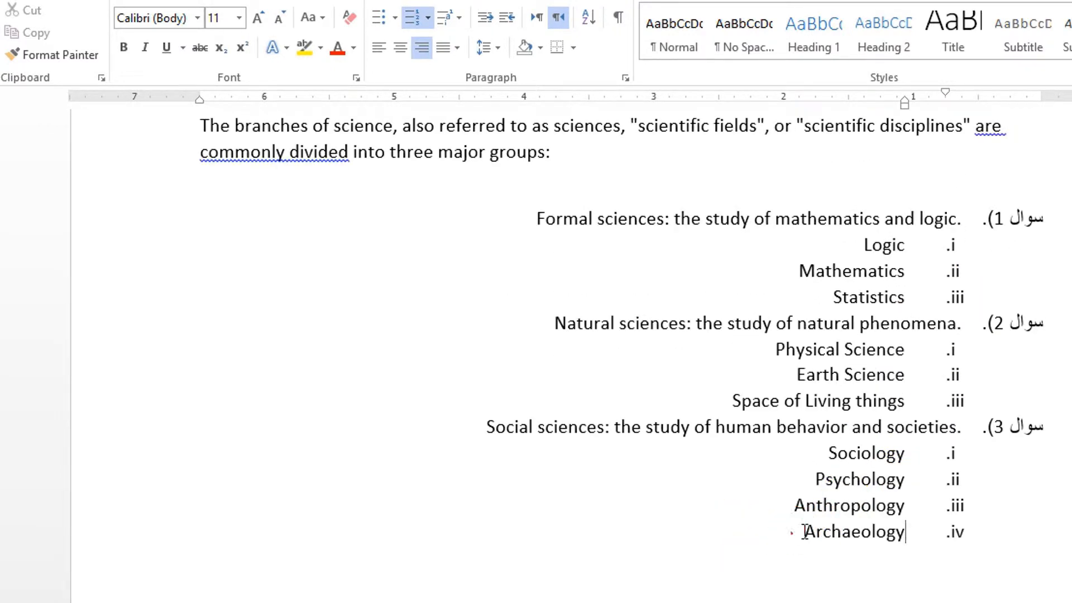
left_click_drag(803, 531, 195, 127)
key("ctrl+c")
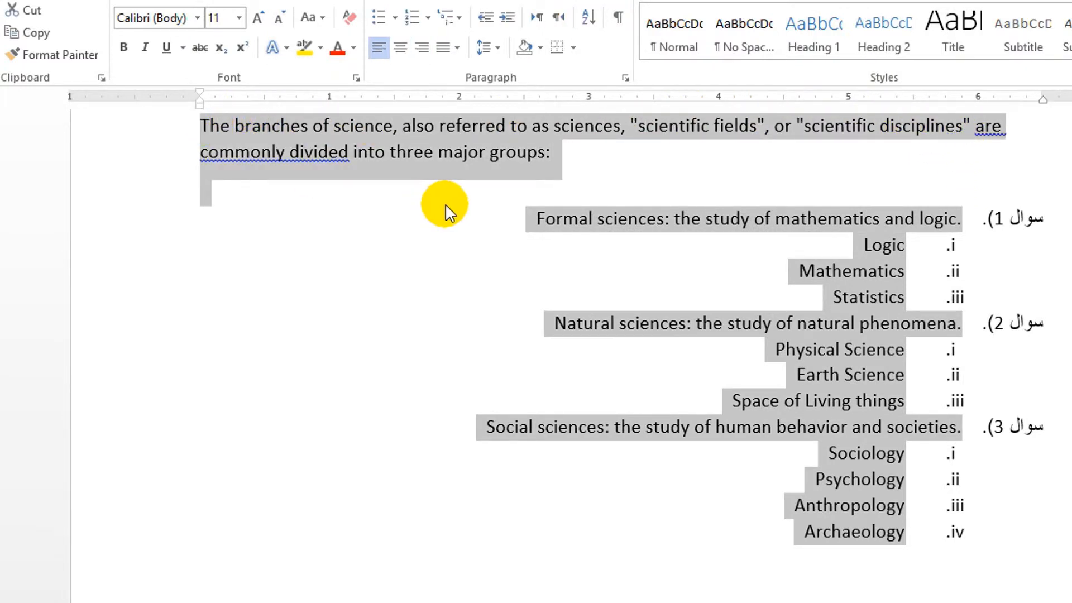
Paste the copied paragraph and list on a new unnumbered line below Archaeology, with that line's indent reset to 0.
scroll(480, 218, "down", 4)
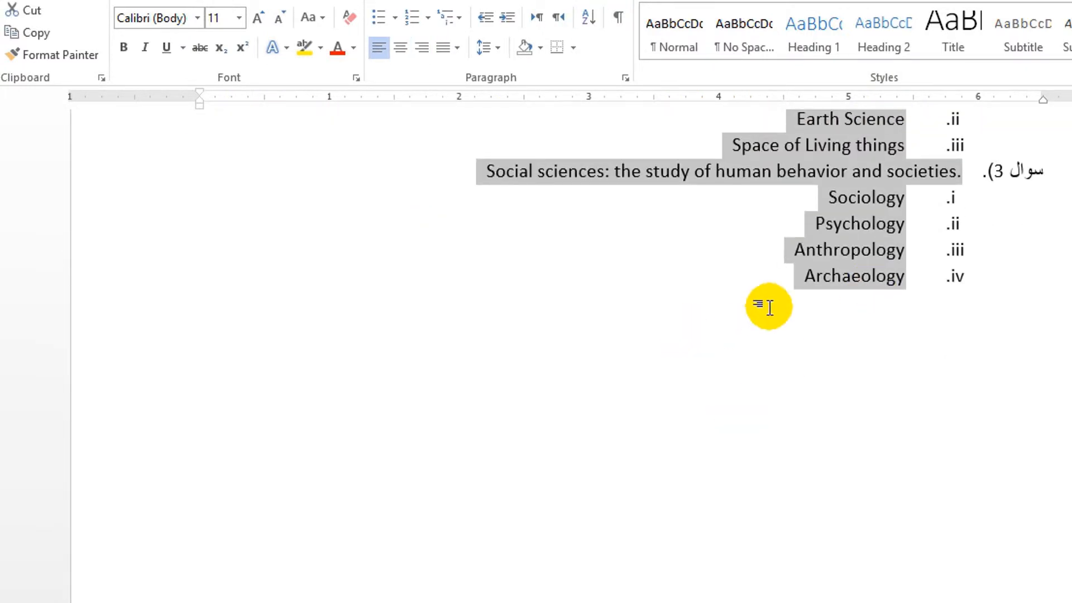
left_click(769, 307)
left_click(951, 341)
key("Return")
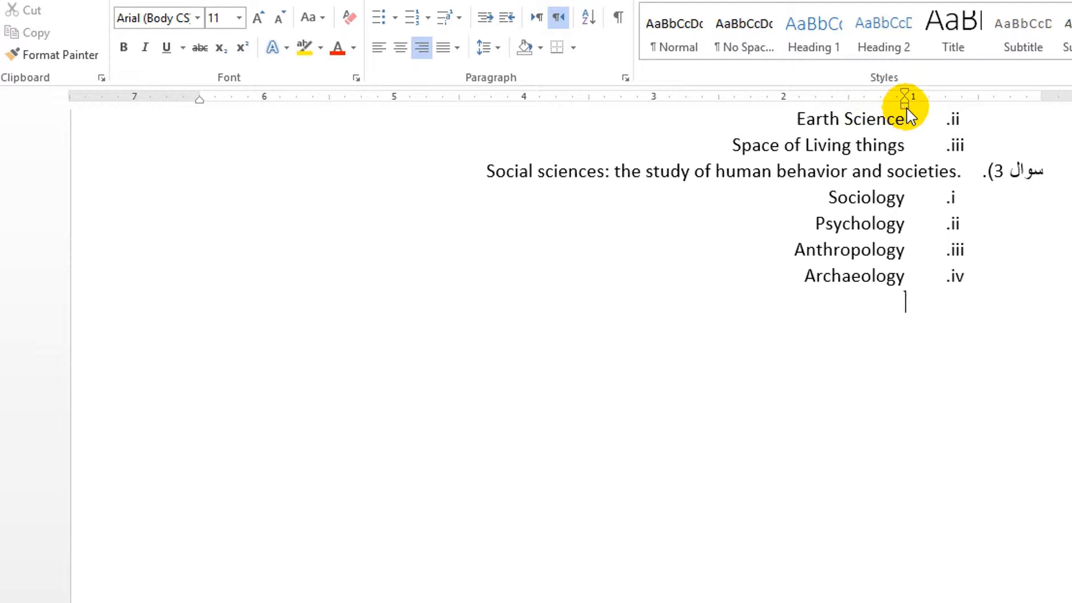
mouse_move(906, 106)
left_mouse_down()
mouse_move(1056, 112)
mouse_move(1057, 127)
mouse_move(1043, 115)
left_mouse_up()
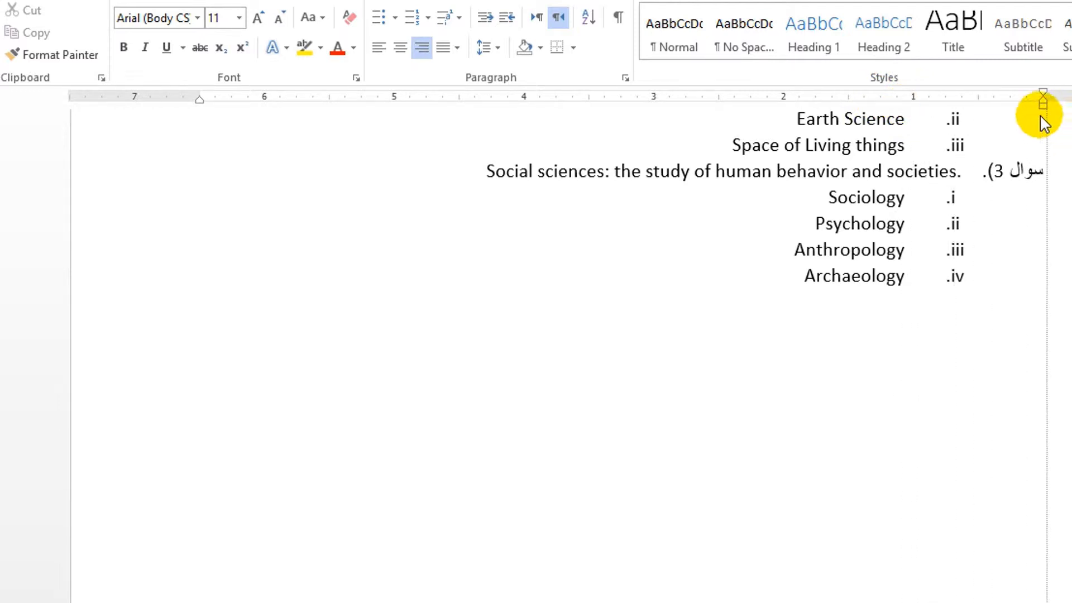
key("ctrl+v")
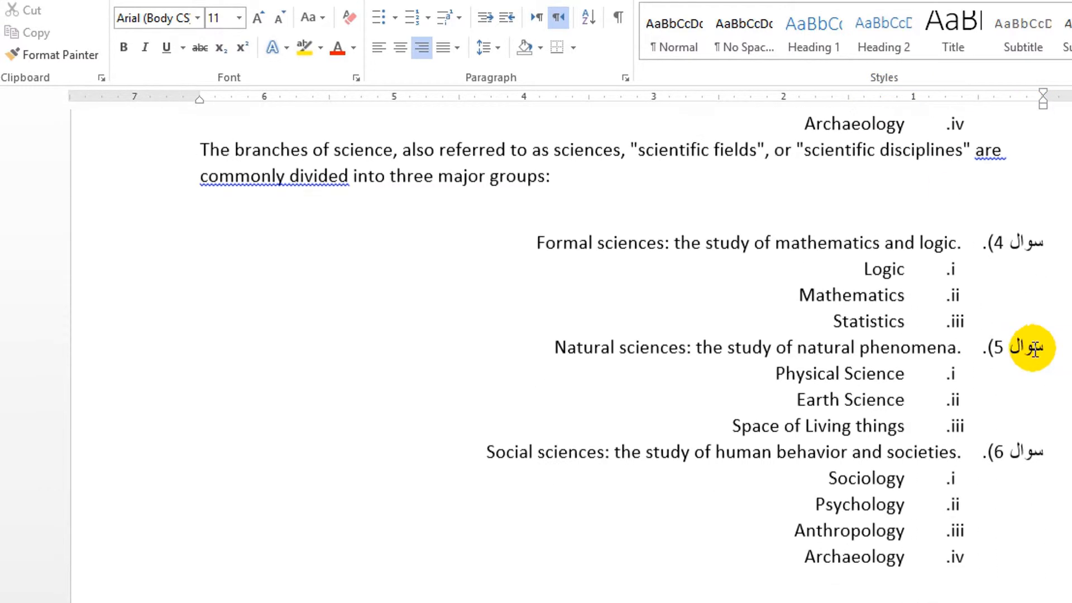
Compare the سوال numbering of the original list with that of the pasted copy.
scroll(999, 383, "up", 4)
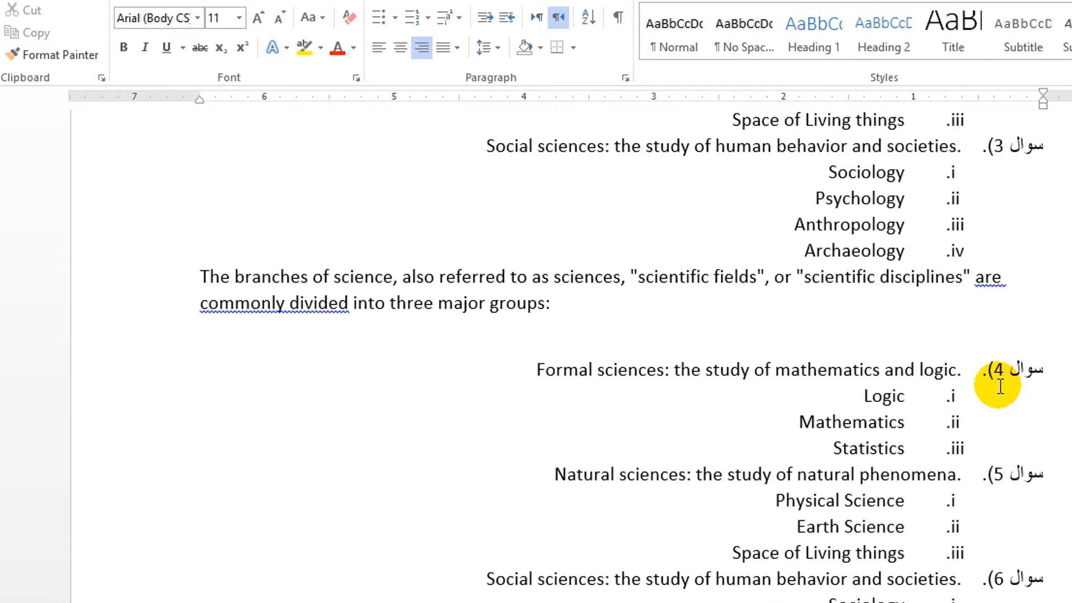
scroll(1014, 184, "up", 2)
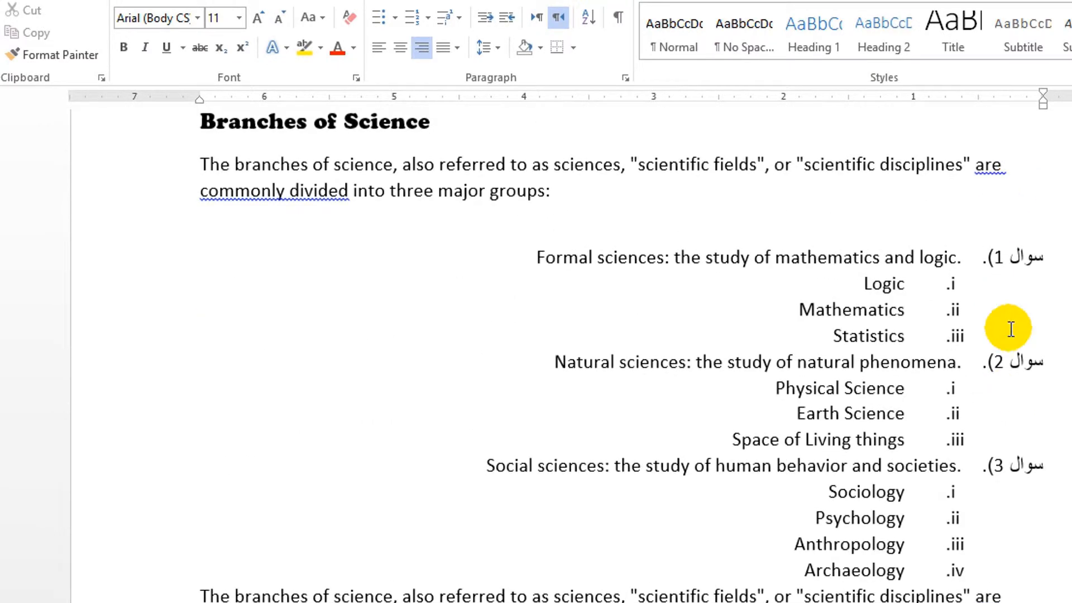
scroll(1013, 328, "down", 2)
scroll(997, 337, "down", 1)
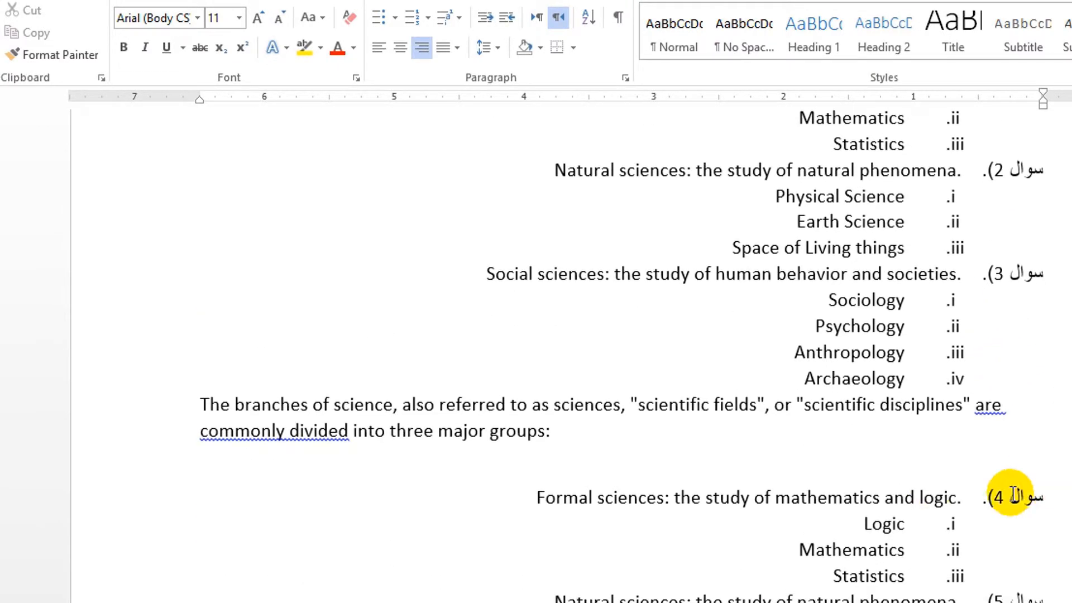
left_click(602, 428)
scroll(629, 418, "down", 2)
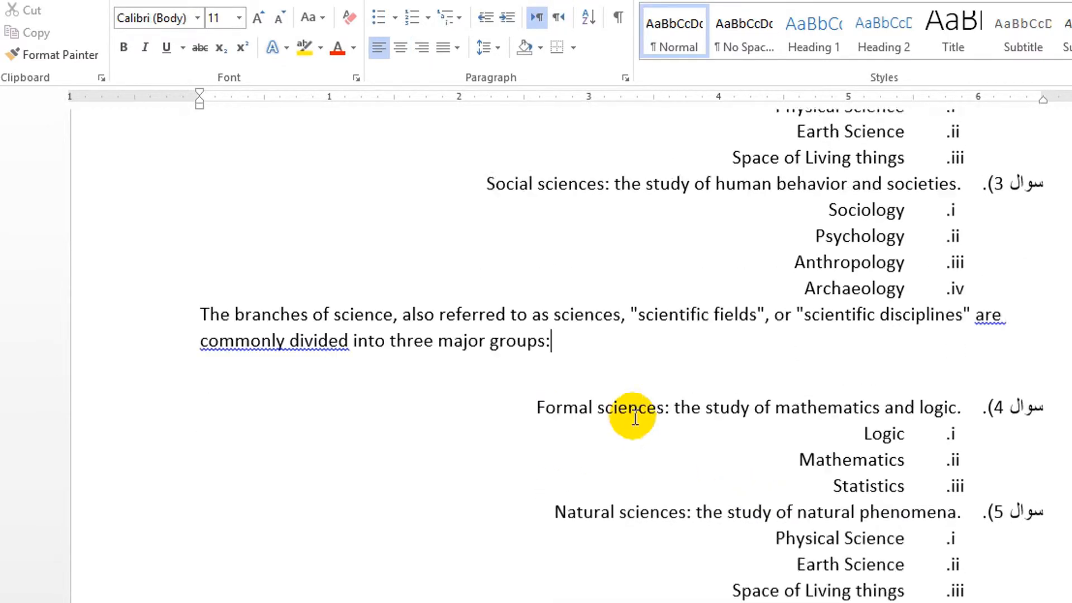
scroll(1027, 377, "down", 1)
scroll(1030, 378, "down", 2)
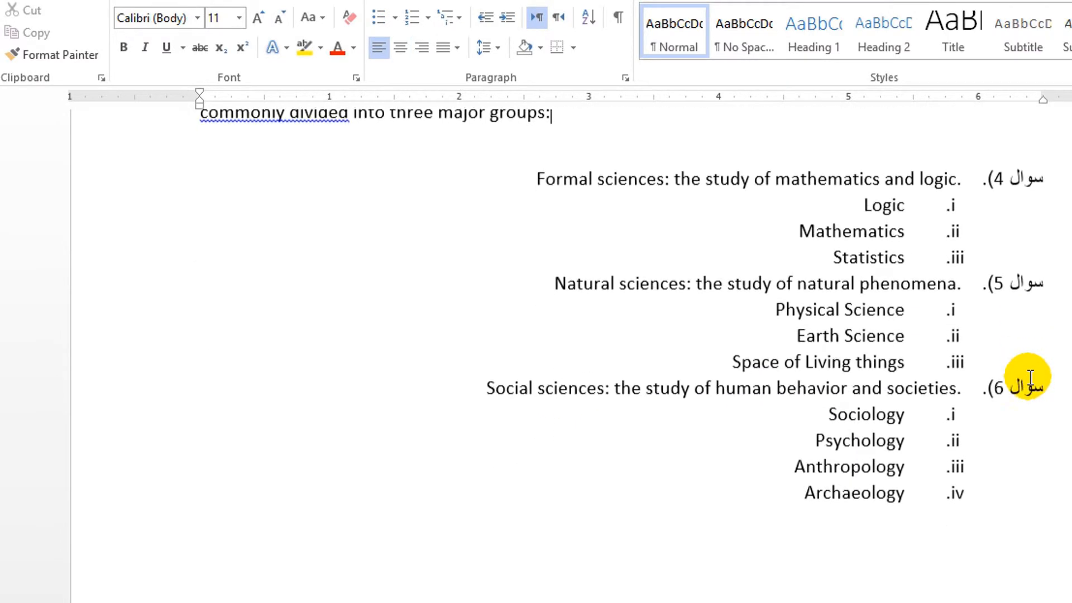
scroll(985, 390, "up", 3)
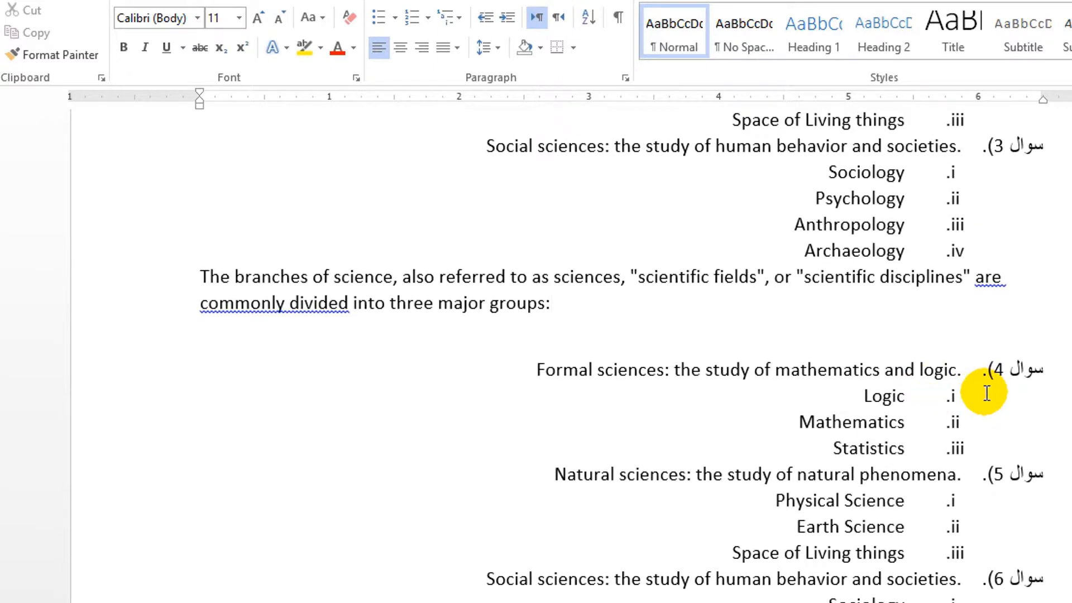
left_click(987, 393)
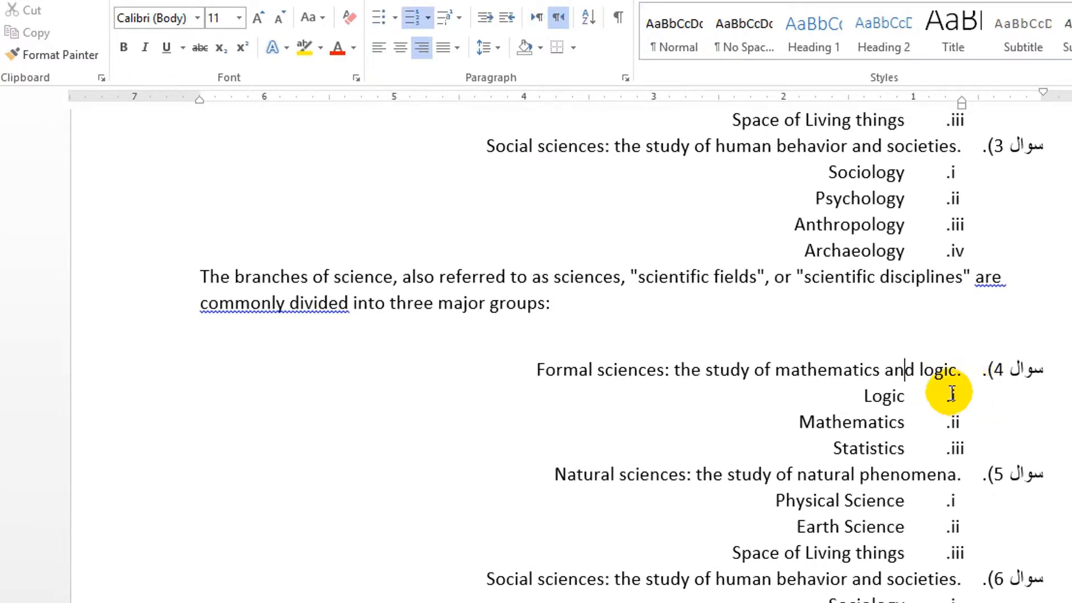
scroll(952, 491, "up", 1)
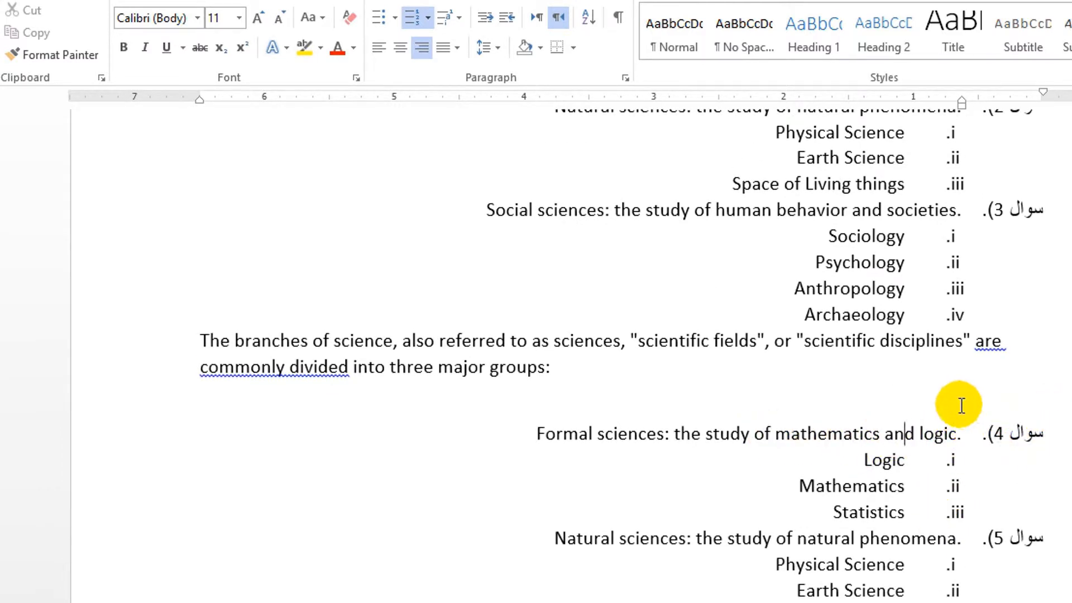
Restart the pasted list as a new list at the Formal sciences item, with its numbering value set to 1.
left_click(693, 433)
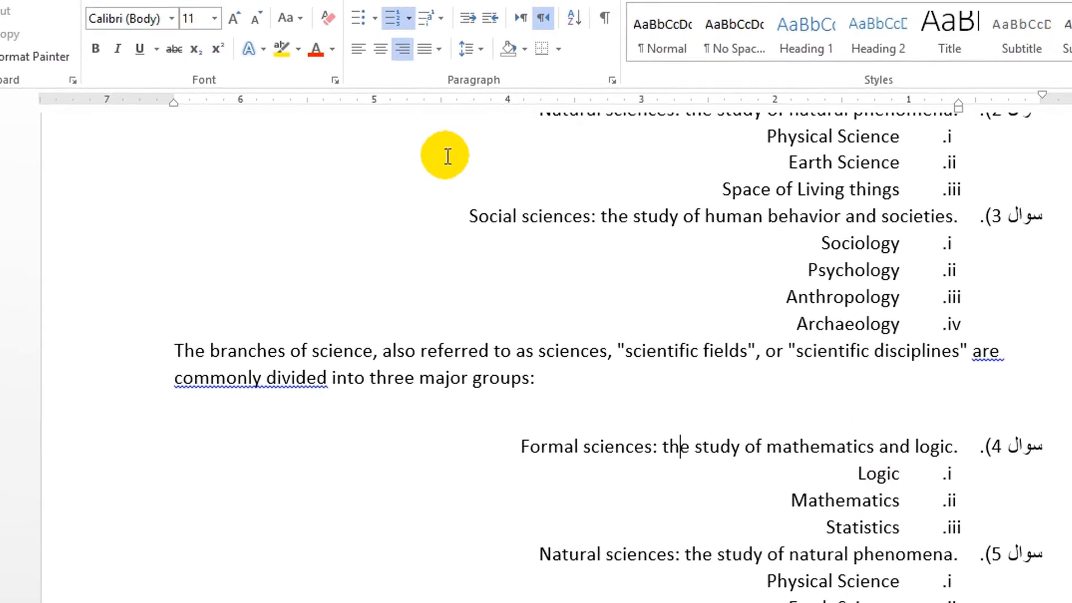
left_click(428, 20)
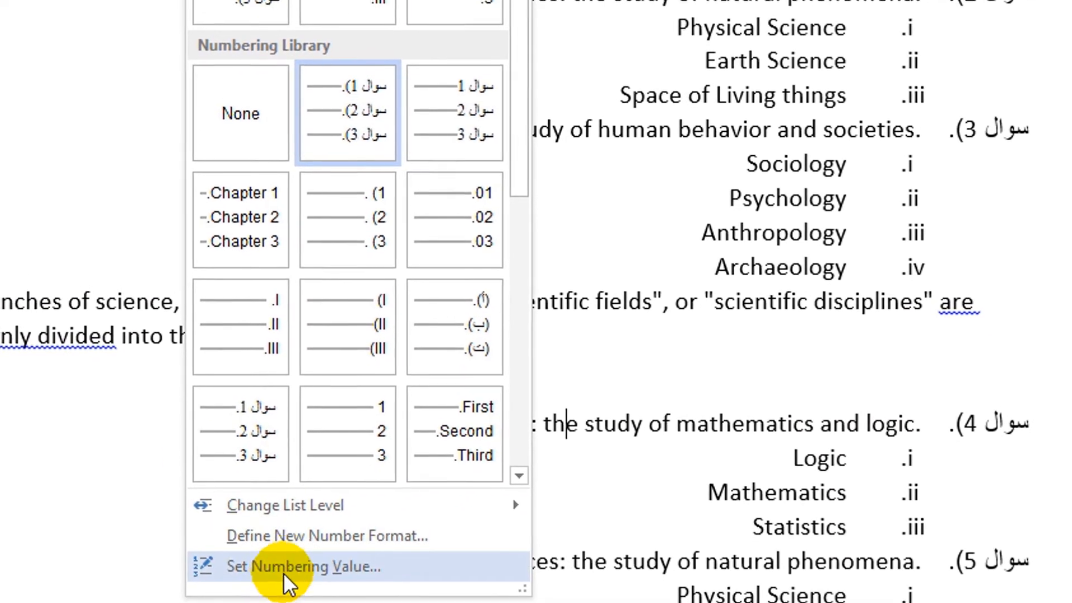
left_click(284, 575)
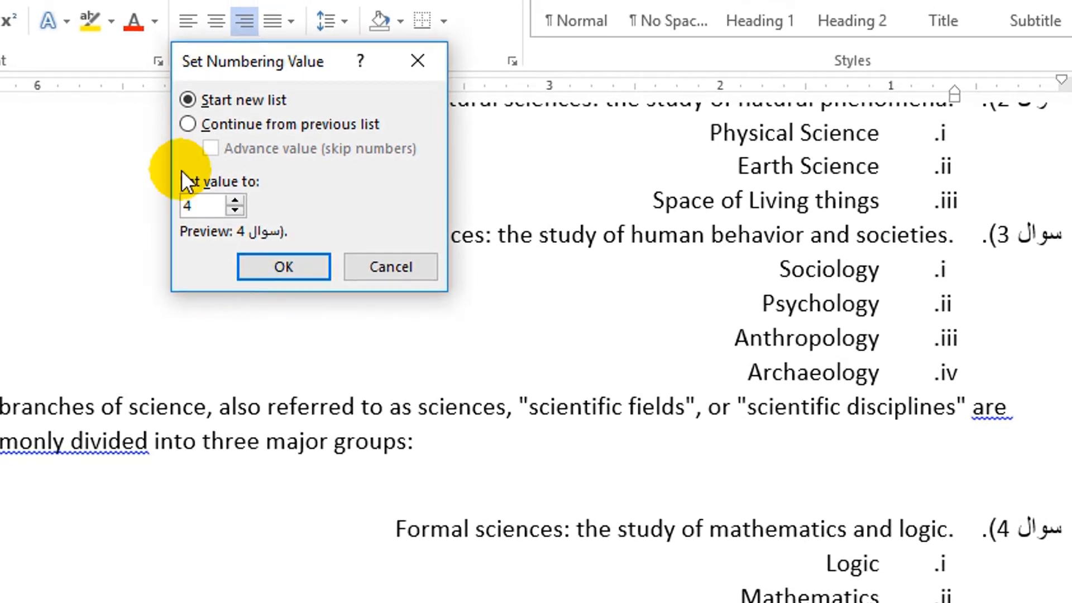
left_click(235, 210)
left_click(235, 209)
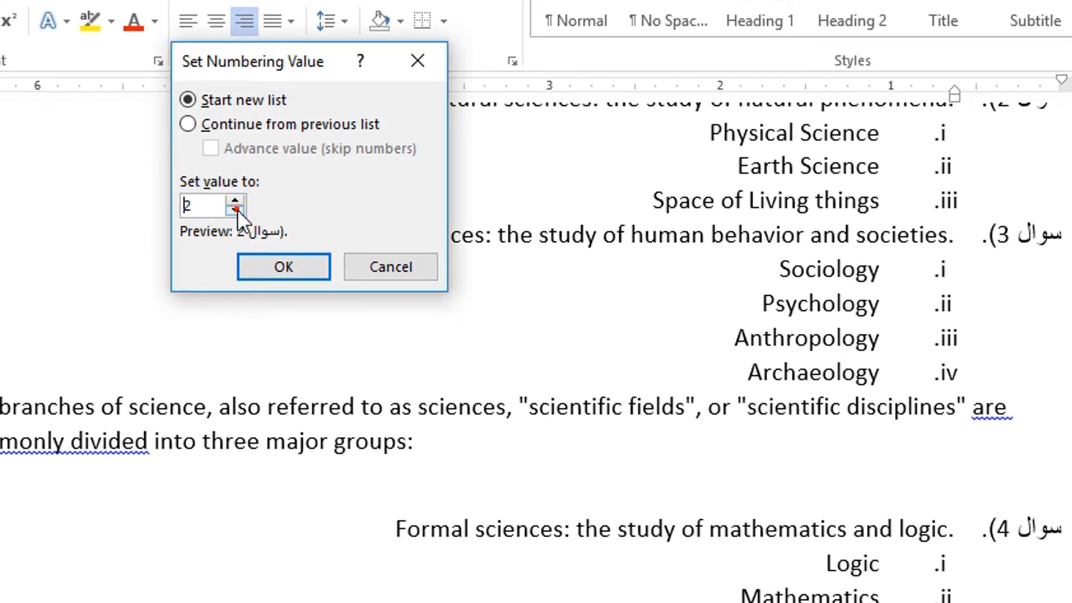
left_click(235, 210)
left_click(284, 267)
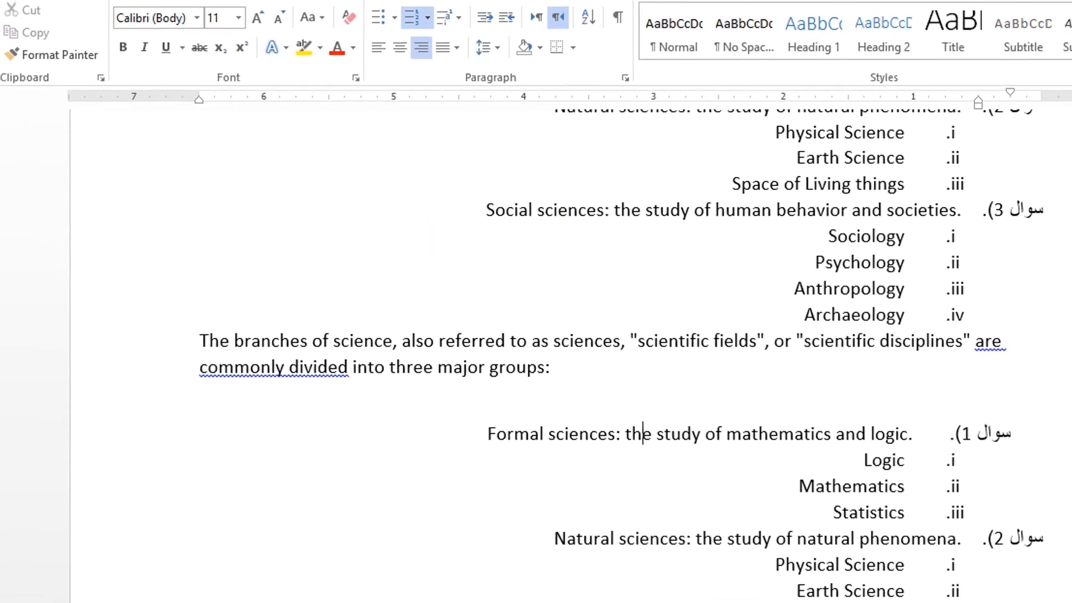
Set the first-line indent of the pasted list's Formal sciences item to about 0 inch.
scroll(993, 460, "down", 5)
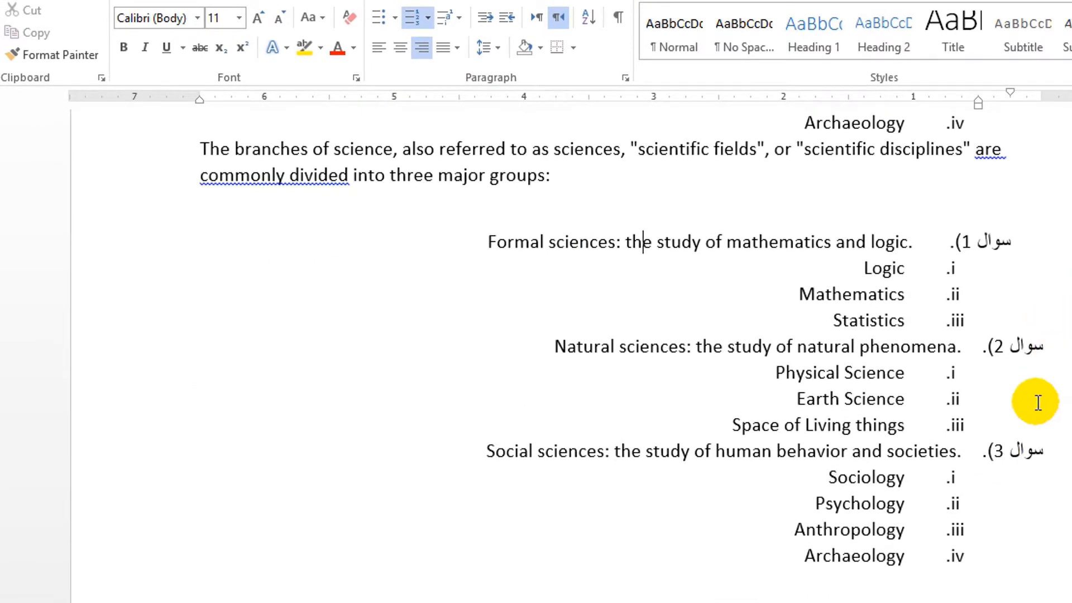
scroll(1036, 463, "up", 2)
left_click(1025, 371)
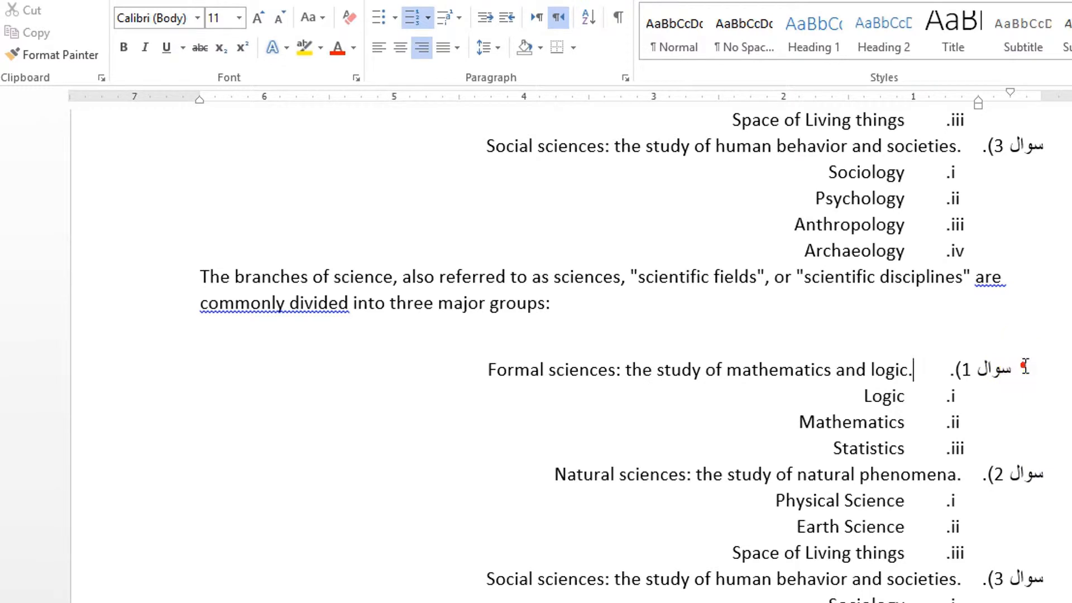
scroll(1026, 368, "up", 2)
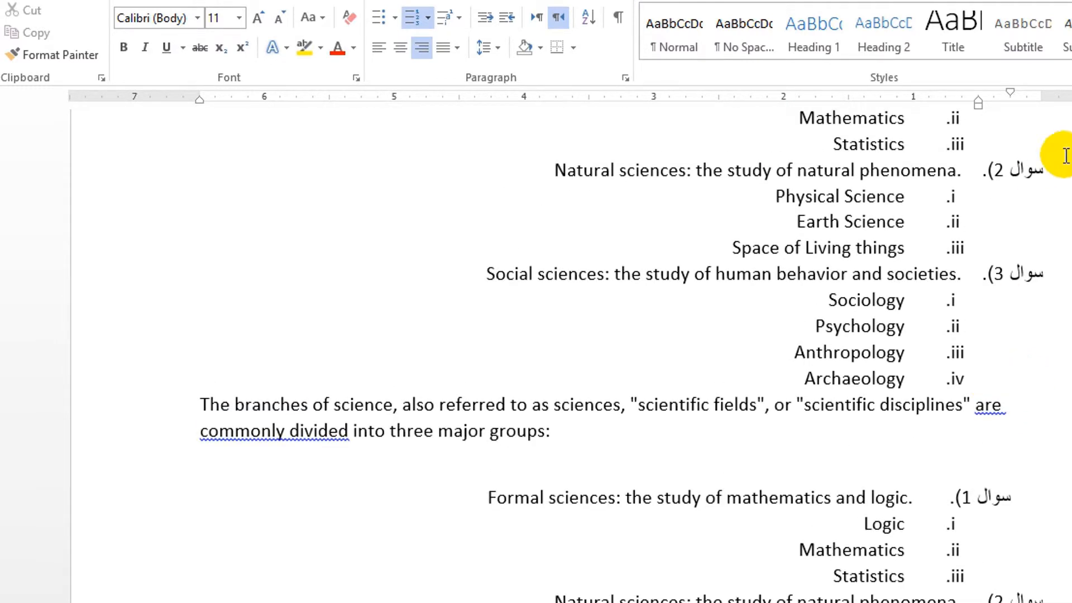
left_click_drag(1010, 91, 1038, 91)
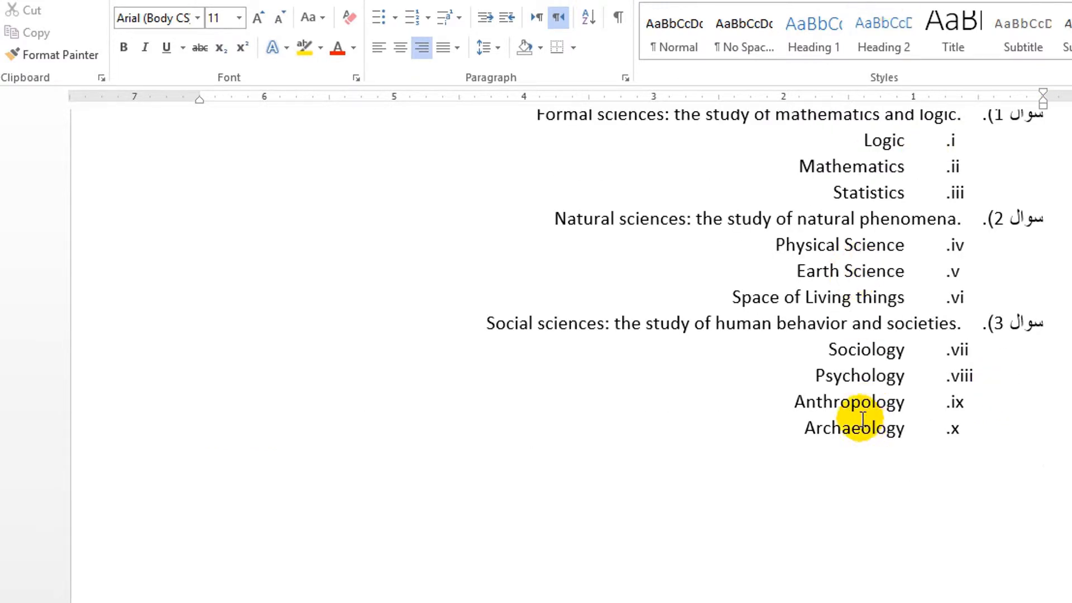
Write the Sindhi paragraph beginning "اسين هتي ڪجهه تحرير ٿا لکون" below the list and apply the "سوال 1)." number format to the following line.
type("اسين هتي ڪجهه تحرير ٿا لکون ۽ ان کان بعد وري لسٽ آئٽم ڏينداسين مقصد اهو ته چيڪ ڪريون ته ساڳي لسٽ جاري ٿئي ٿي يا نئي لسٽ شروع ٿئي ٿي.")
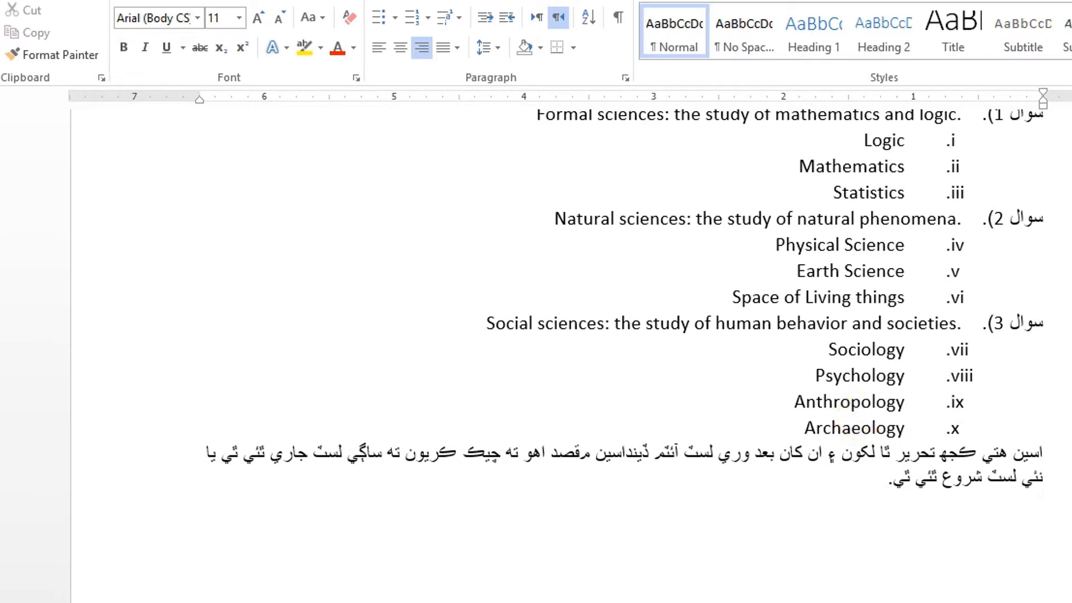
left_click(428, 18)
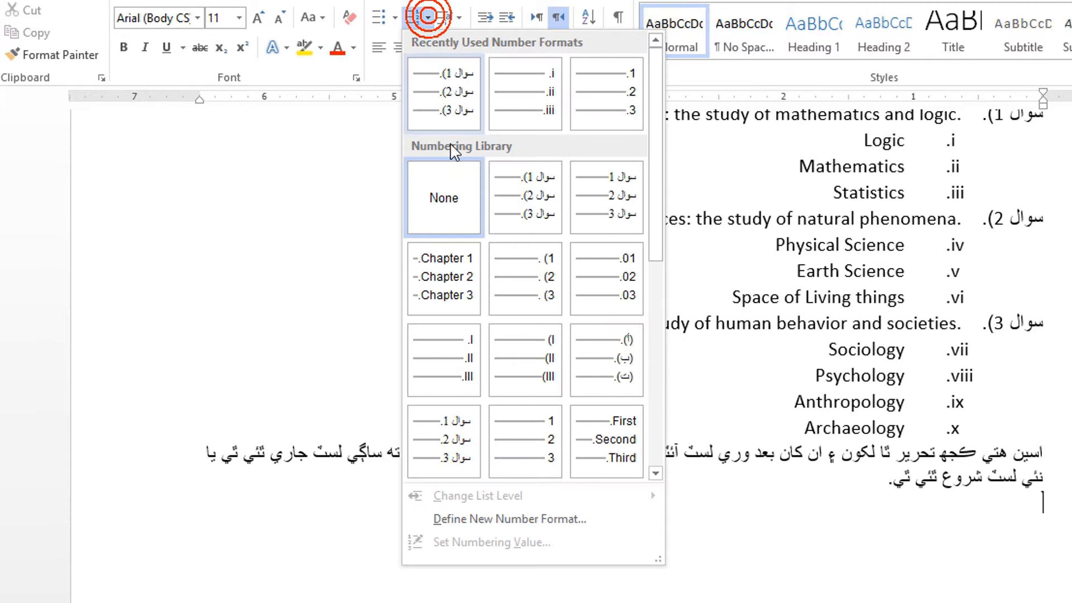
left_click(539, 201)
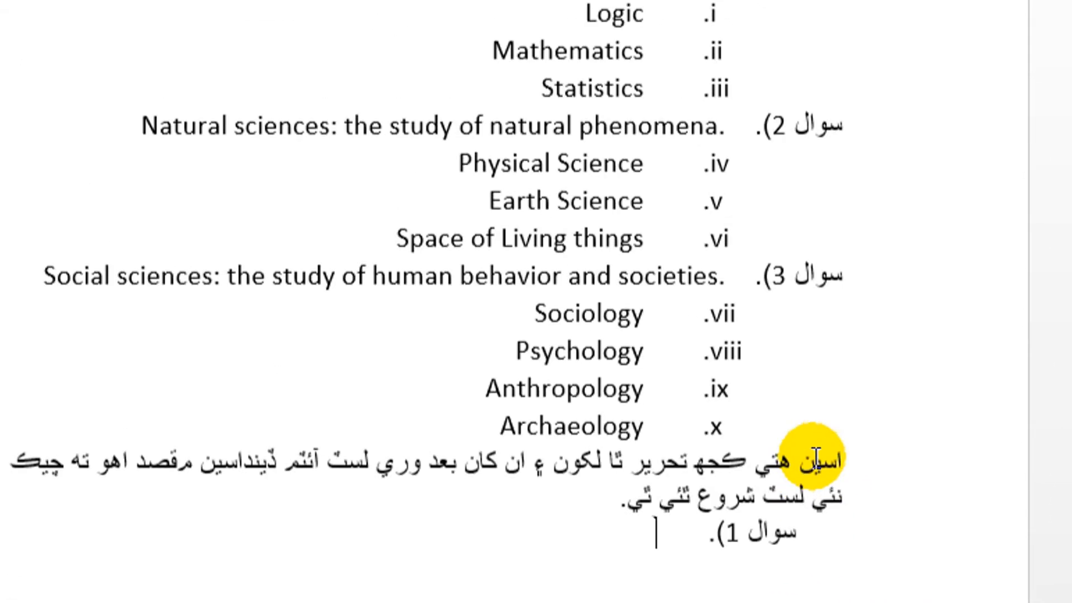
Make the new سوال item below the Sindhi paragraph continue the numbering of the preceding list.
mouse_move(813, 466)
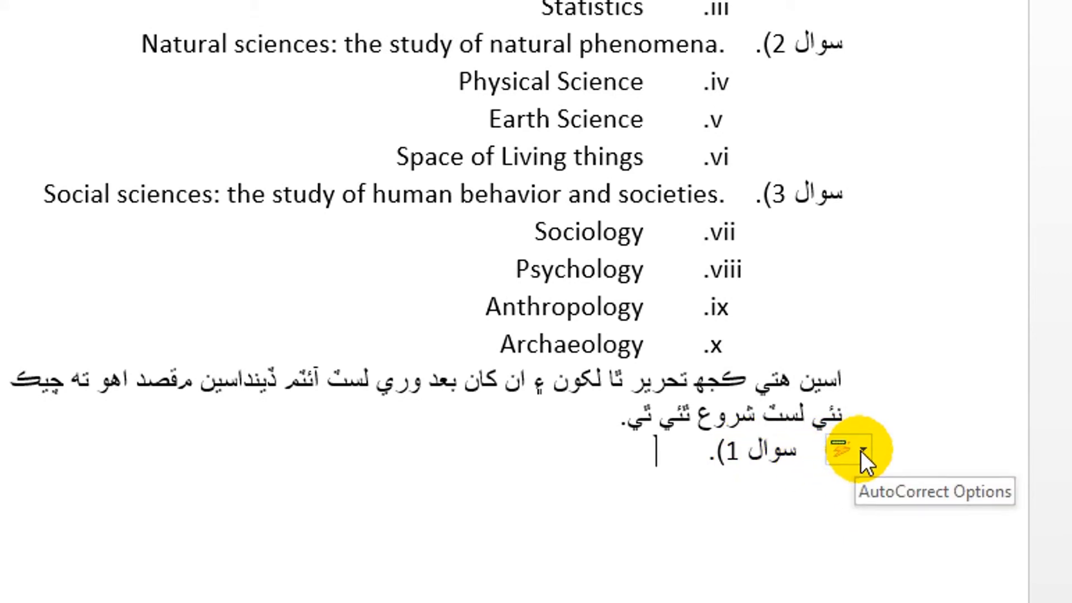
left_click(860, 450)
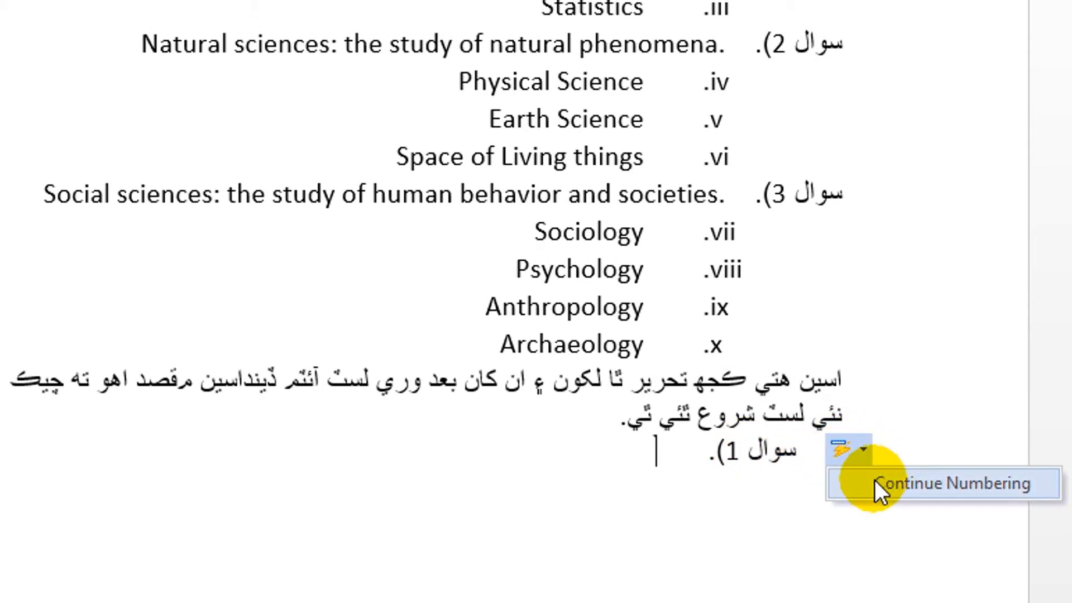
left_click(927, 485)
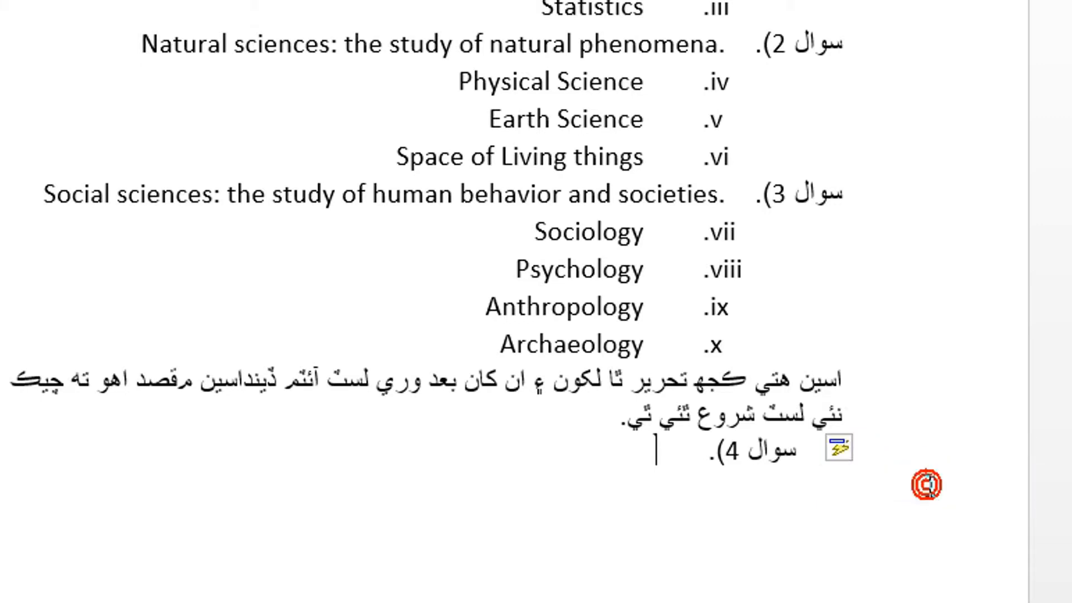
Restart the سوال item below the Sindhi paragraph at 1 and enter filler text beginning "سفدس" in it.
scroll(926, 335, "up", 2)
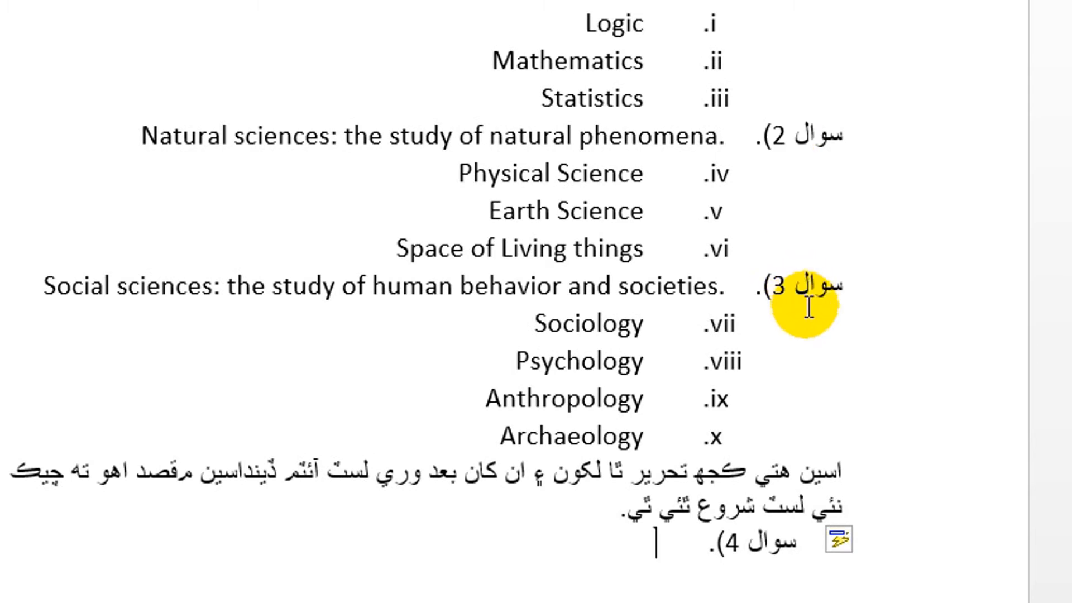
scroll(698, 466, "down", 2)
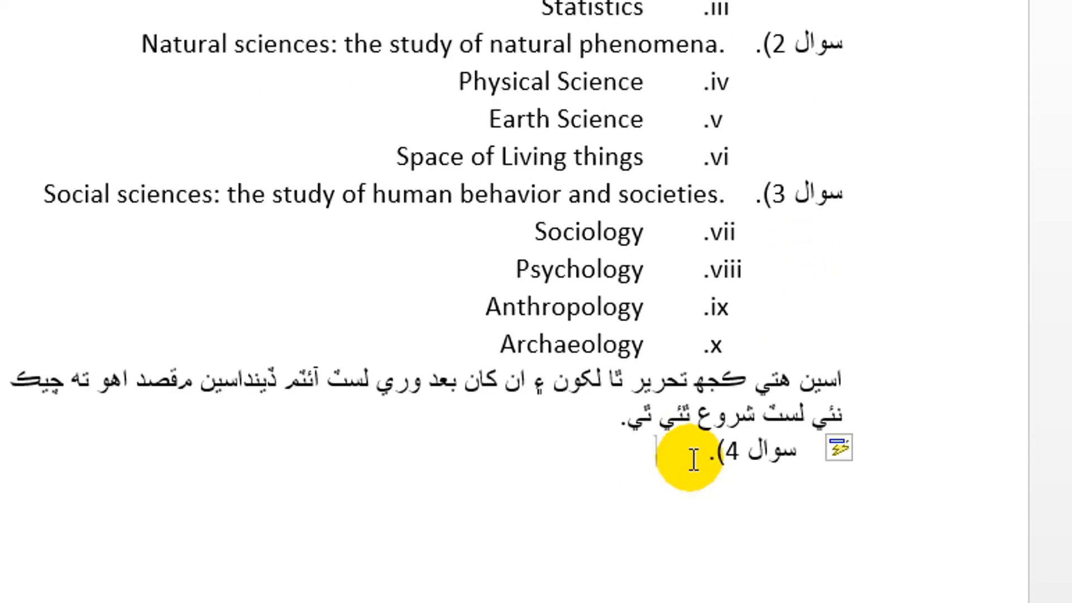
left_click(843, 449)
left_click(871, 481)
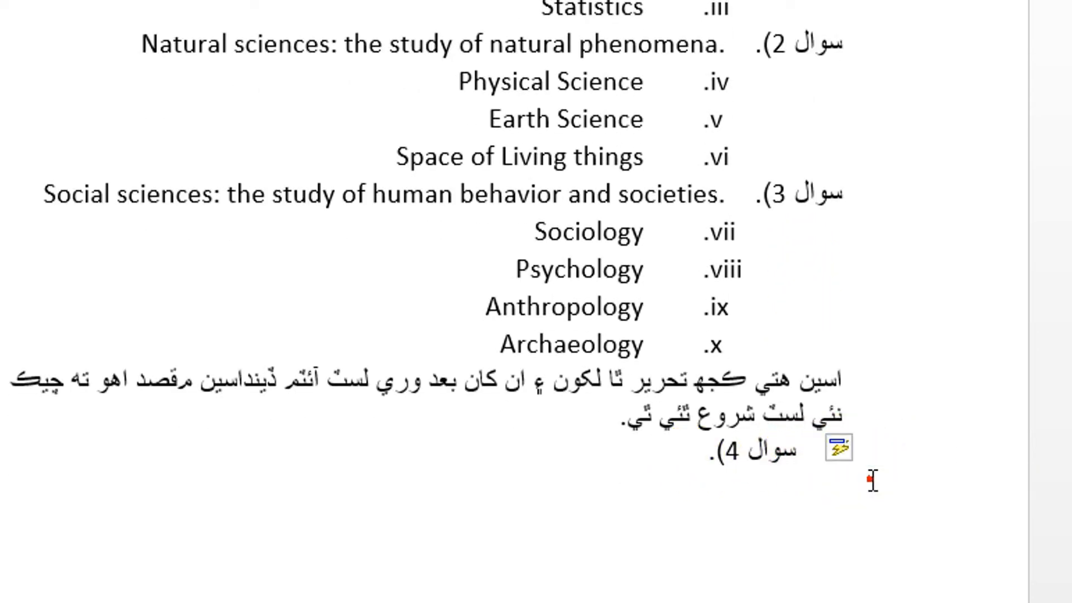
left_click(699, 483)
type("سفدس")
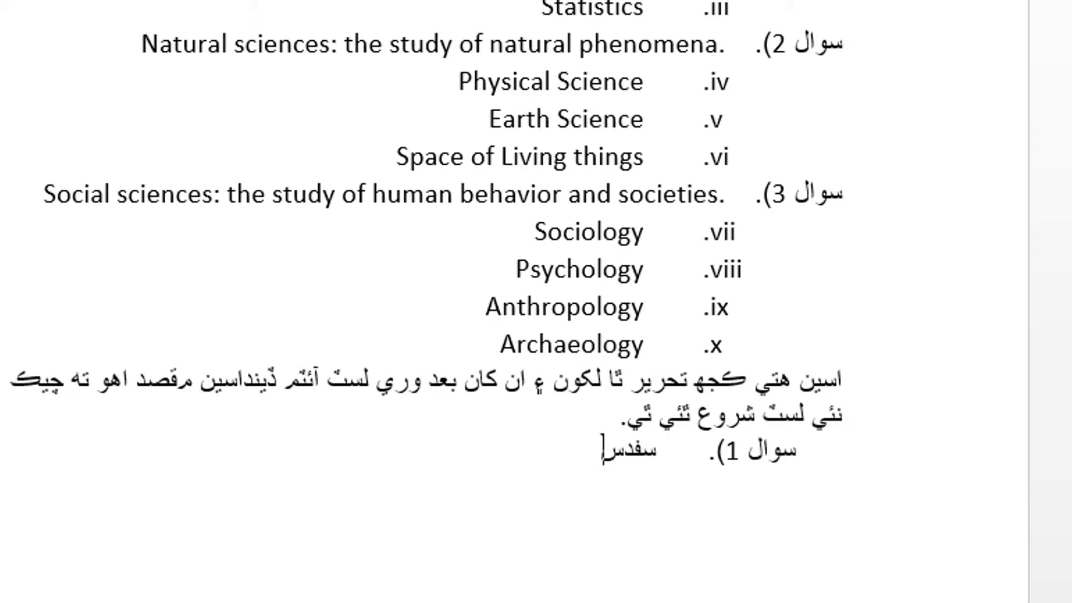
type("فدسف")
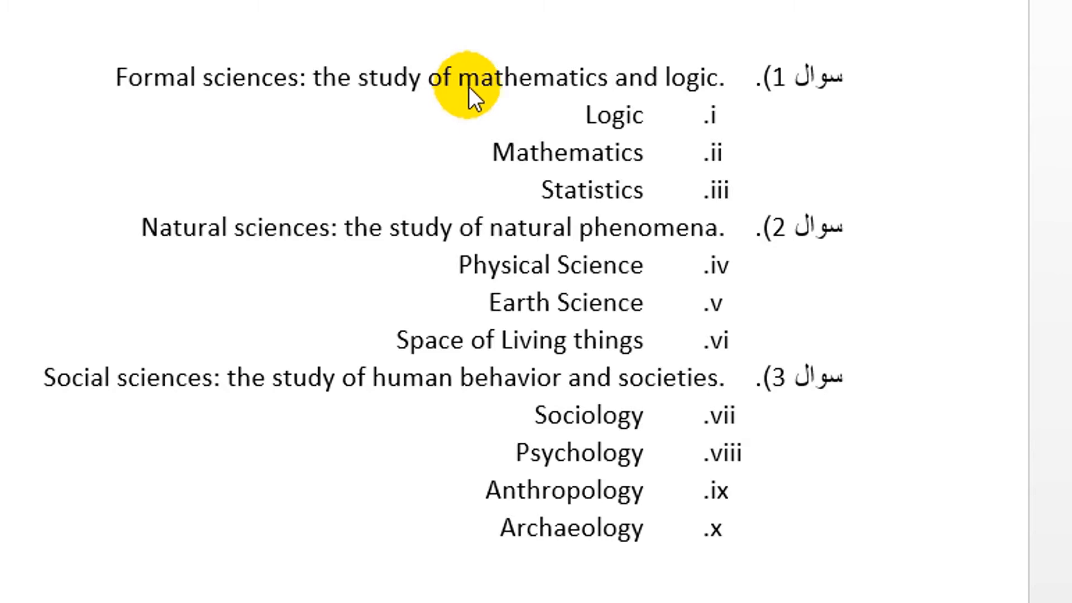
Set the Formal sciences item's font to Times New Roman at size 12.
key("ctrl+a")
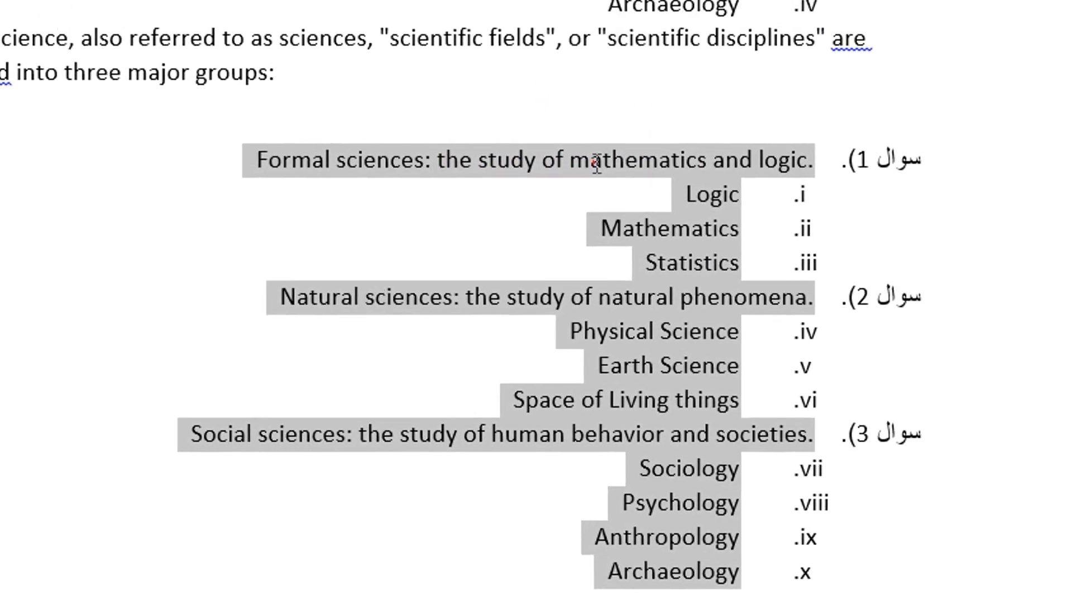
left_click(596, 163)
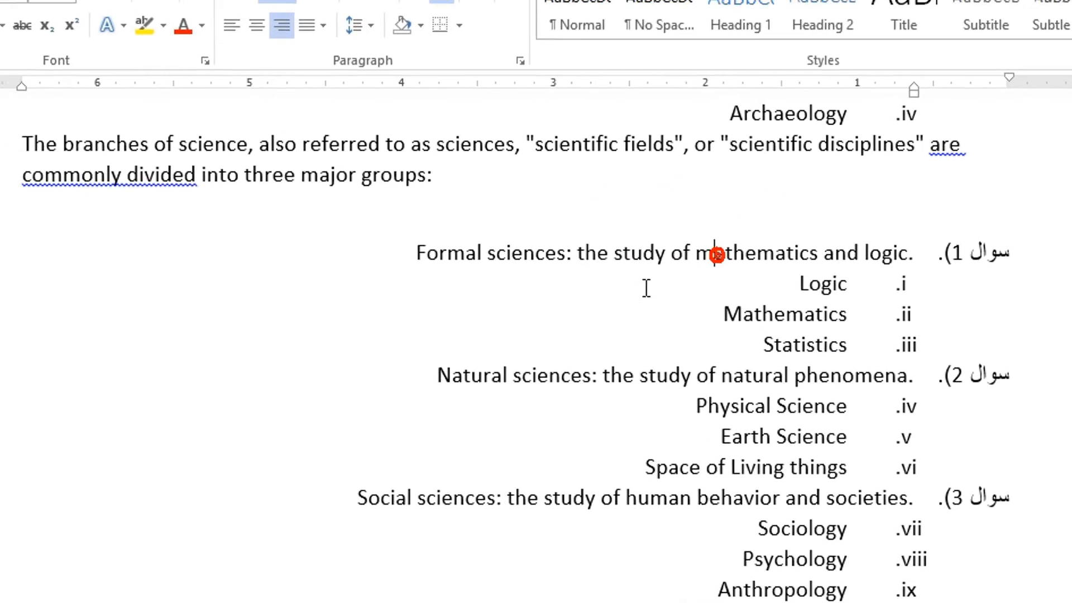
triple_click(509, 161)
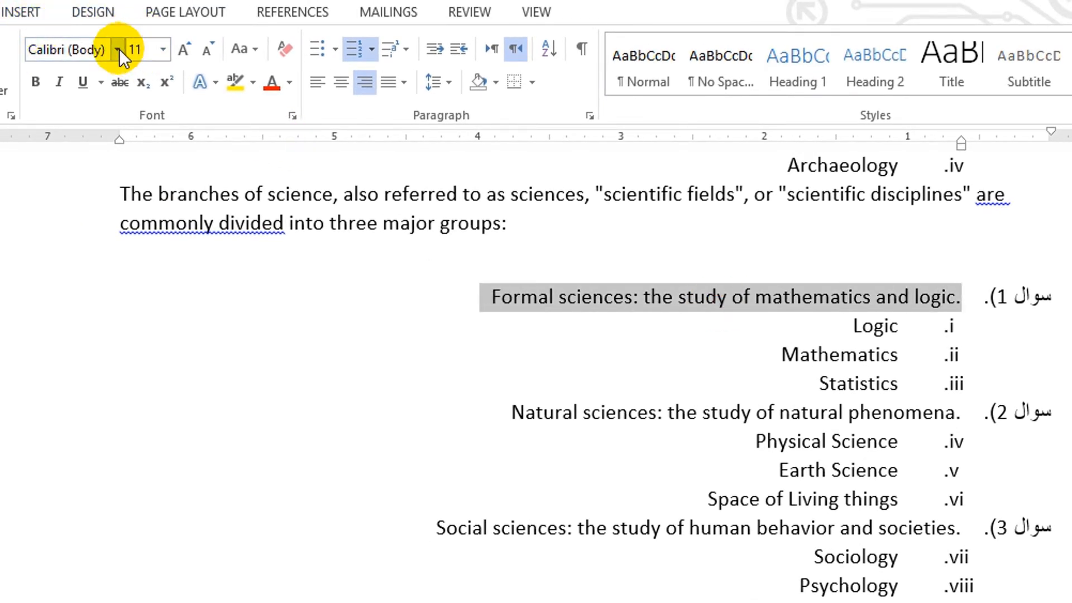
left_click(55, 44)
type("Times New Ro")
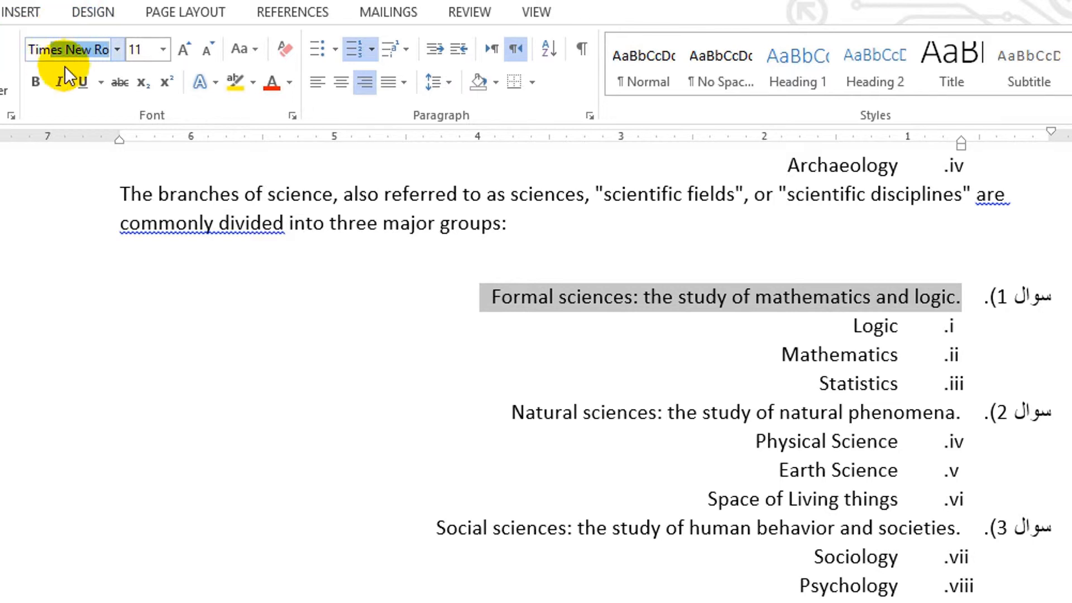
key("Return")
left_click(186, 50)
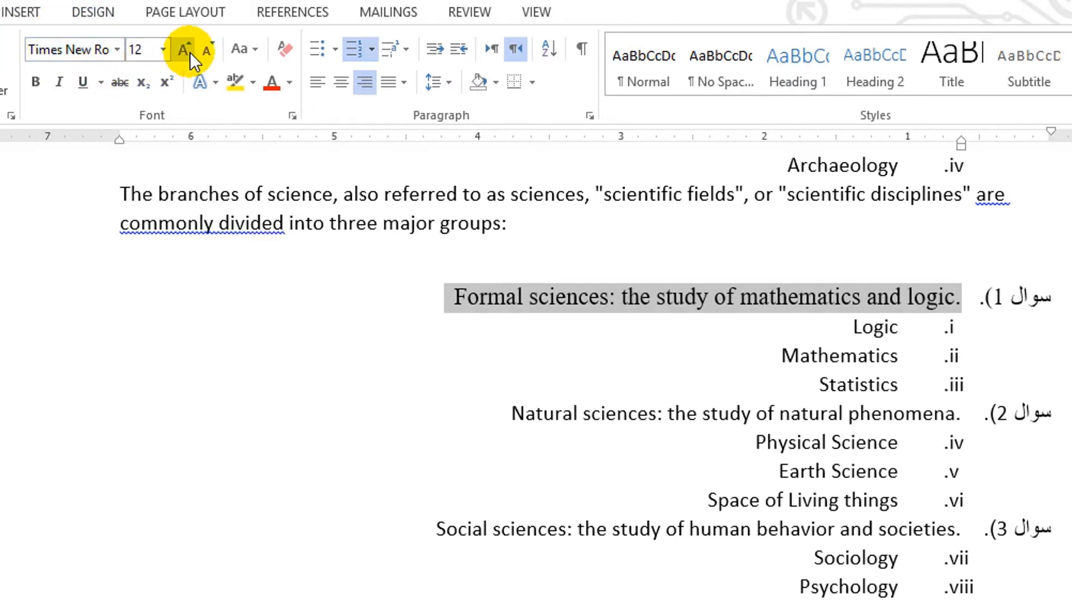
Make the Formal sciences item bold and colour its text blue.
left_click(35, 82)
left_click(289, 83)
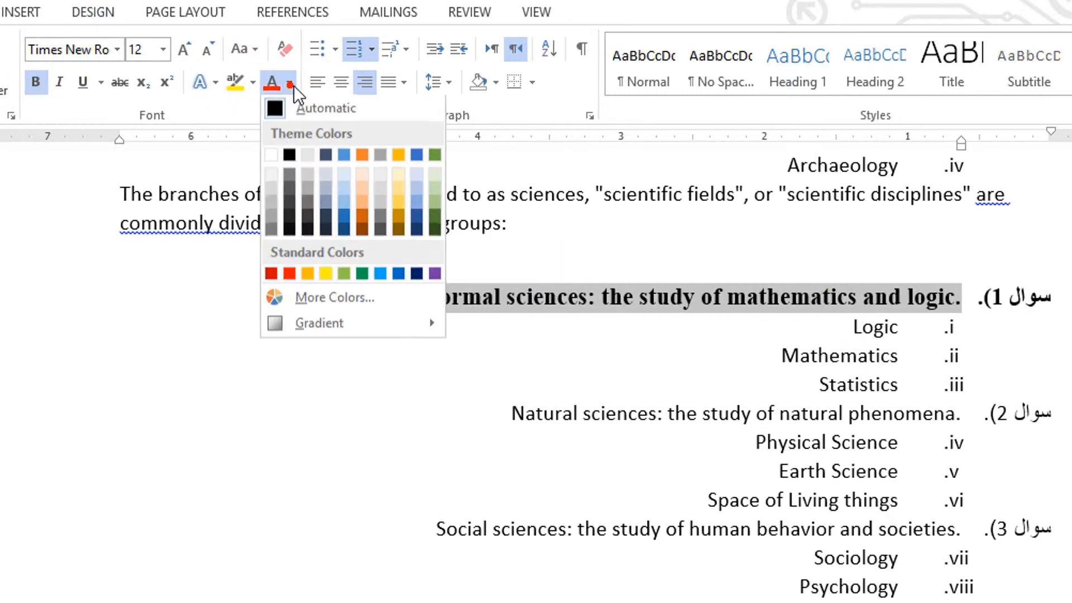
left_click(345, 221)
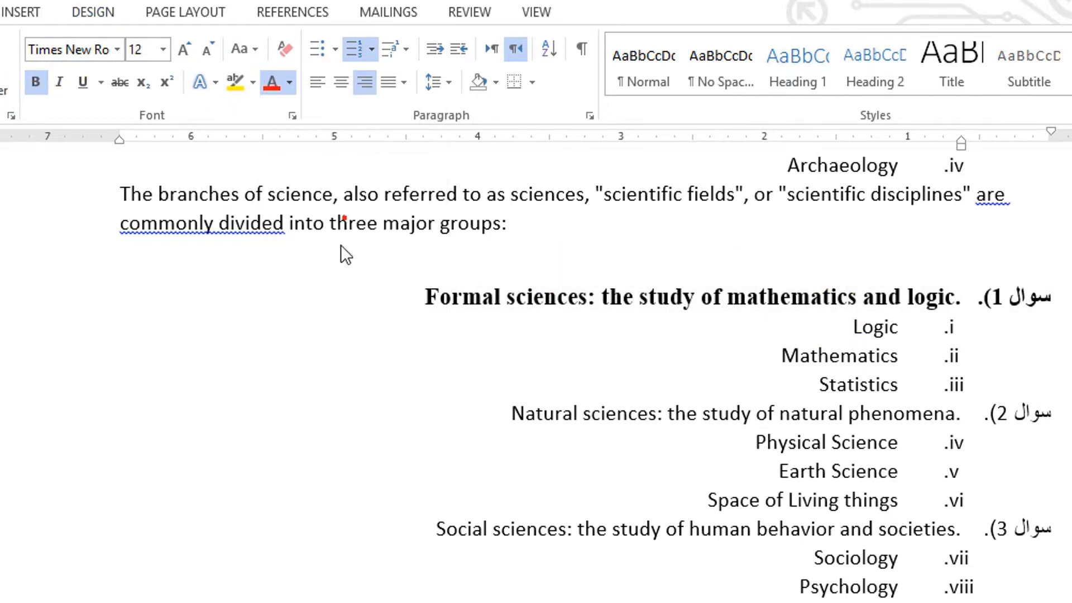
left_click(481, 366)
Copy the Formal sciences item's formatting onto the Natural sciences and Social sciences items with Format Painter.
triple_click(659, 304)
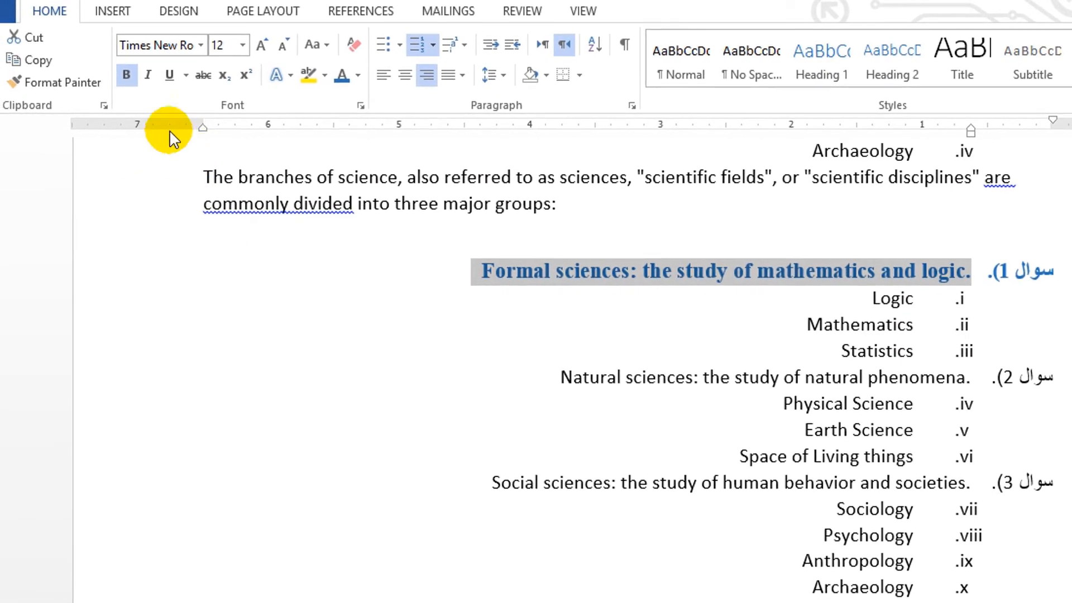
left_click(59, 82)
left_click(531, 378)
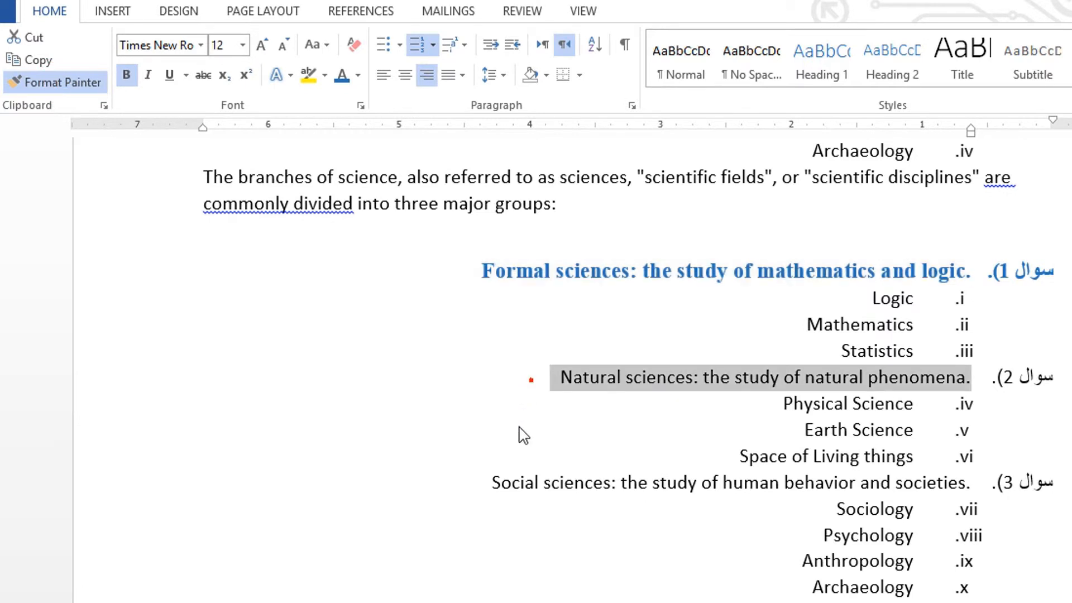
left_click(67, 83)
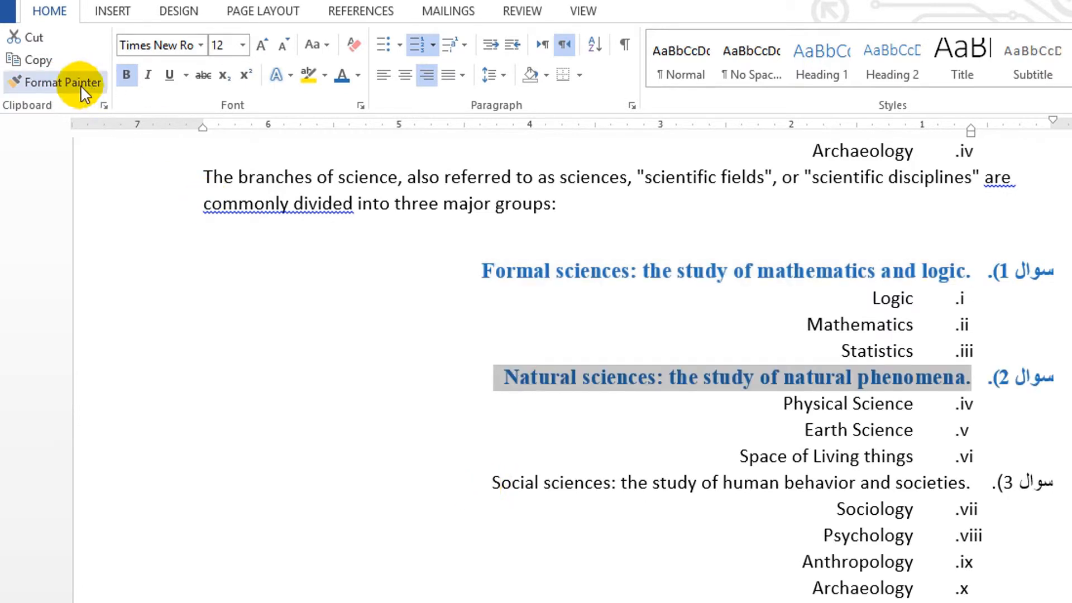
left_click(462, 483)
left_click(1067, 478)
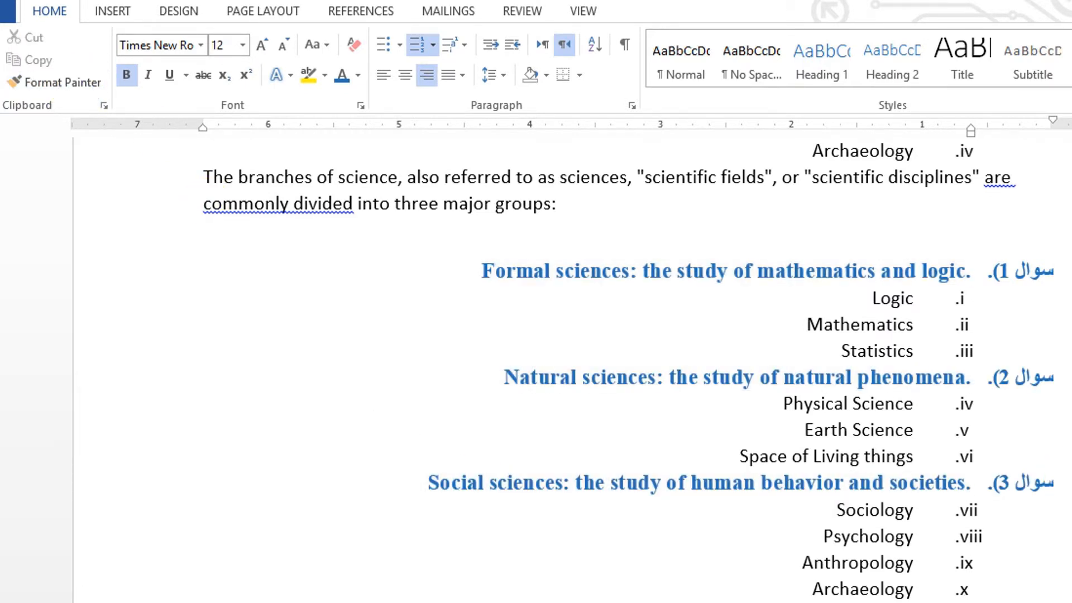
Apply light grey paragraph shading to the Formal sciences item.
left_click(1067, 271)
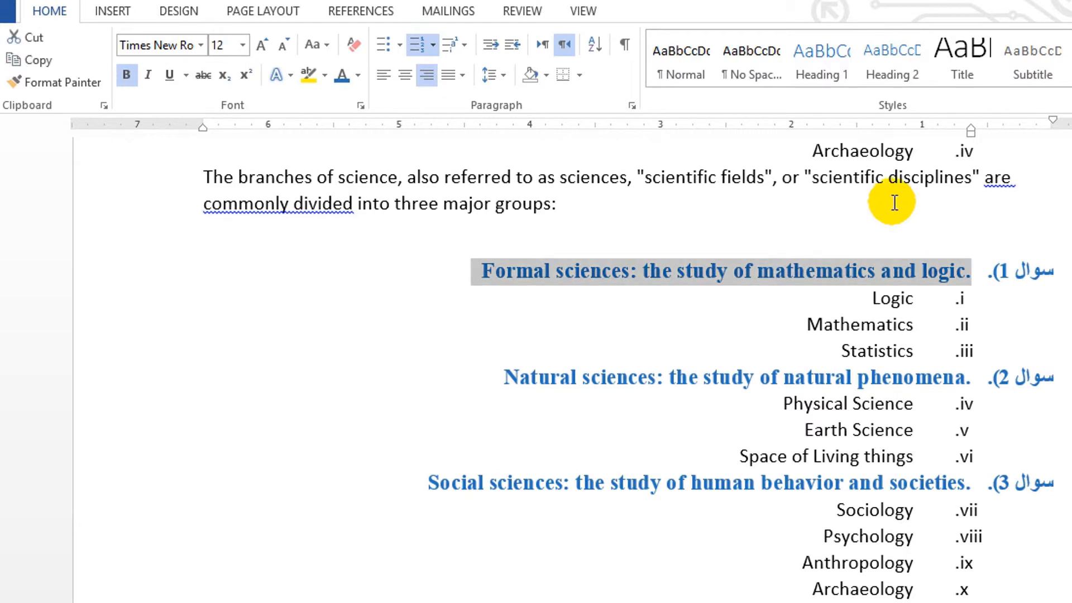
left_click(549, 75)
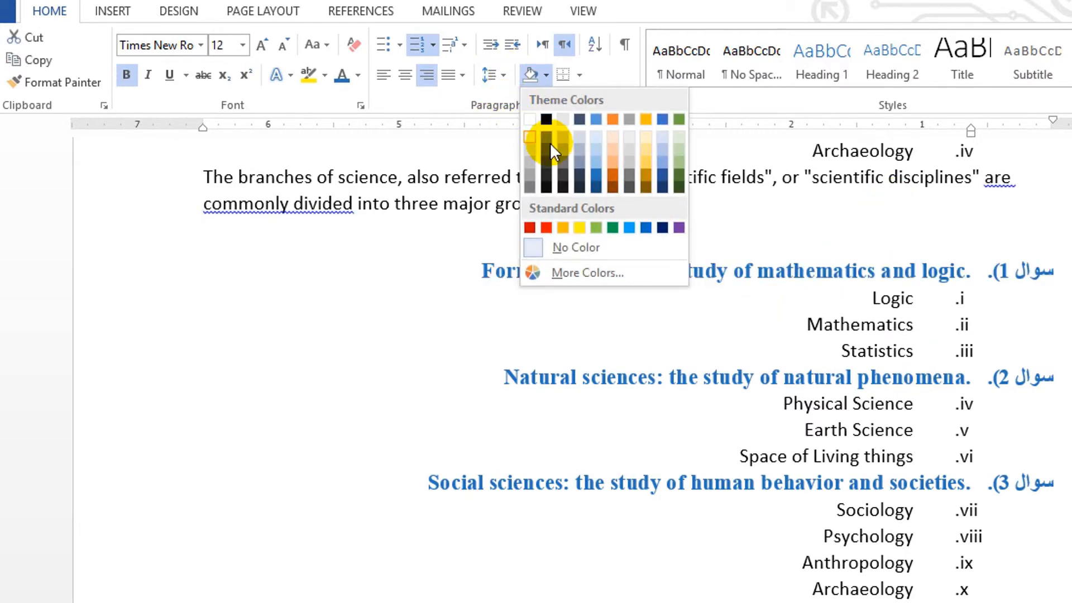
left_click(532, 147)
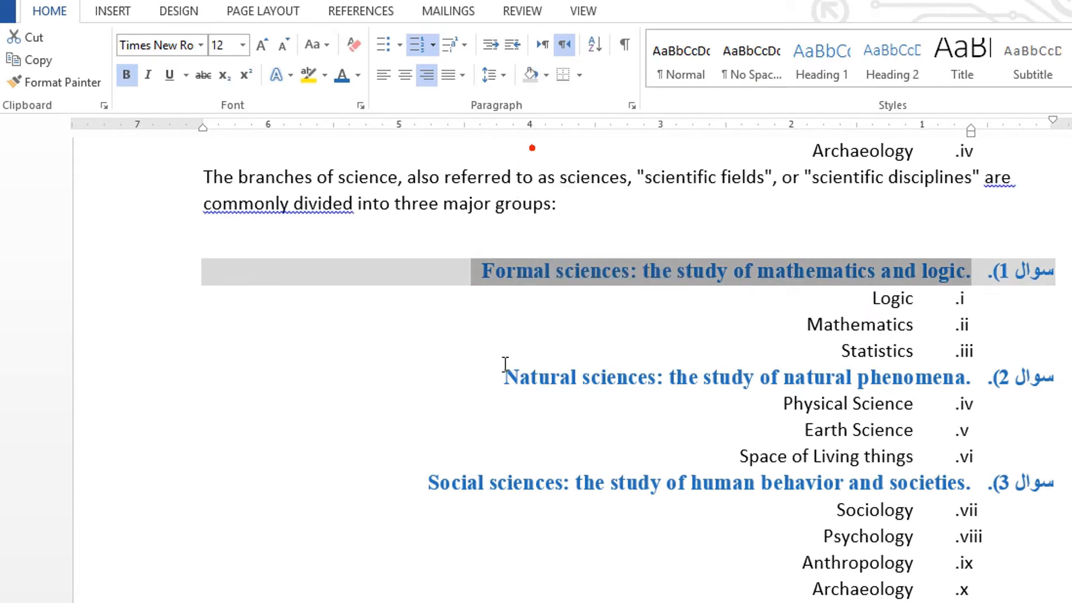
left_click(512, 363)
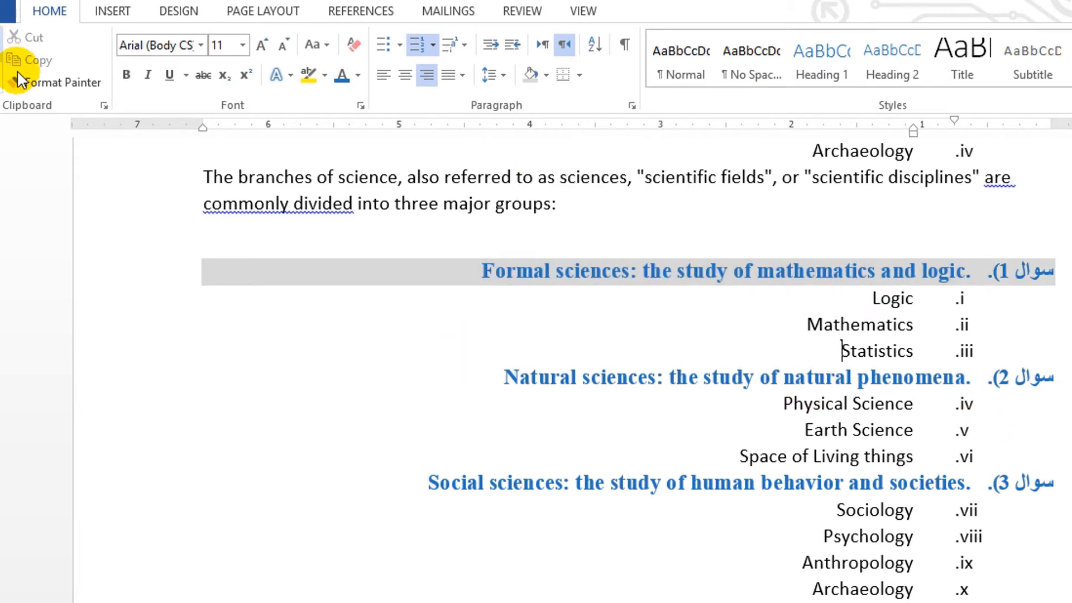
Copy the Formal sciences item's grey shading onto the Natural sciences and Social sciences items with Format Painter.
left_click(258, 281)
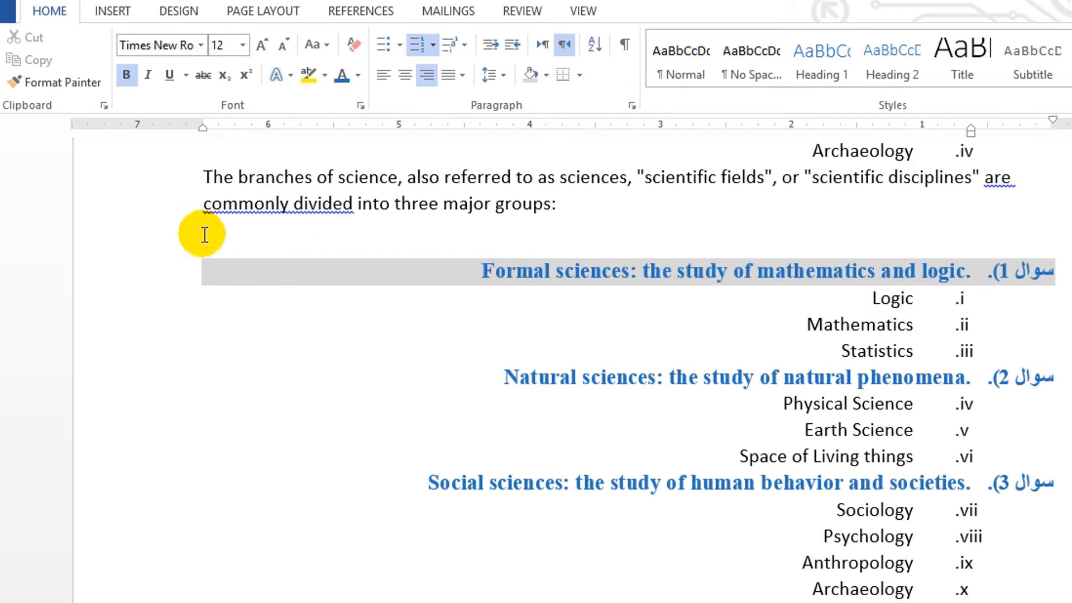
left_click(49, 84)
left_click(413, 377)
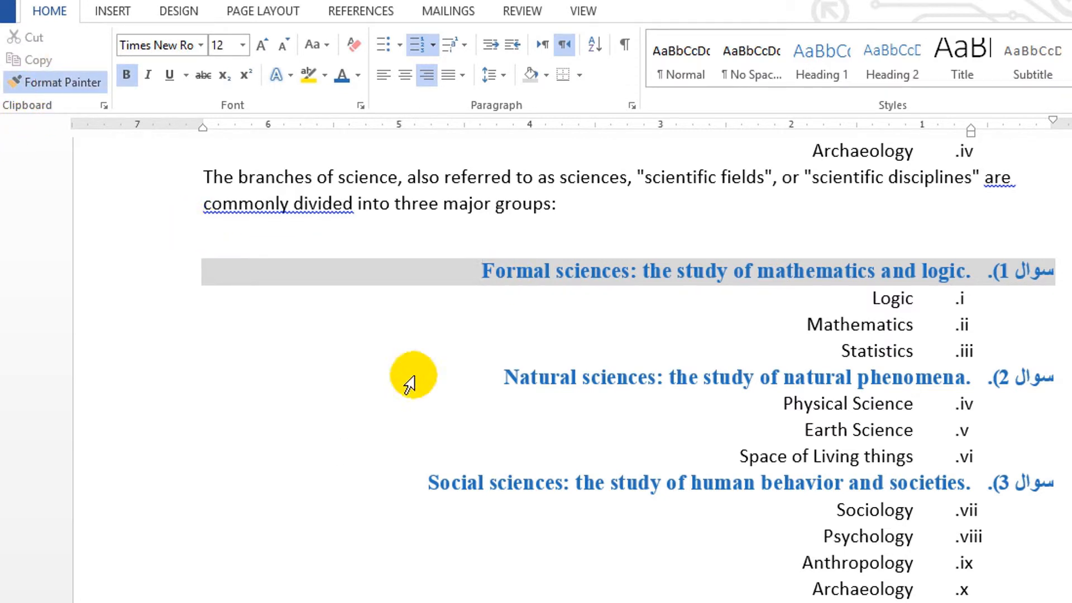
left_click(33, 82)
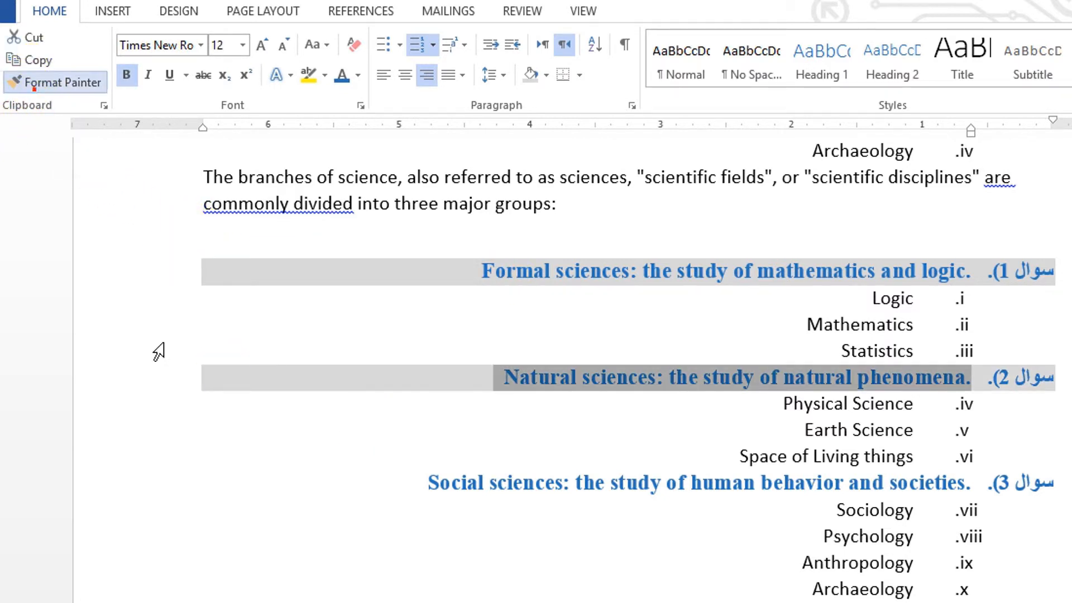
left_click(338, 486)
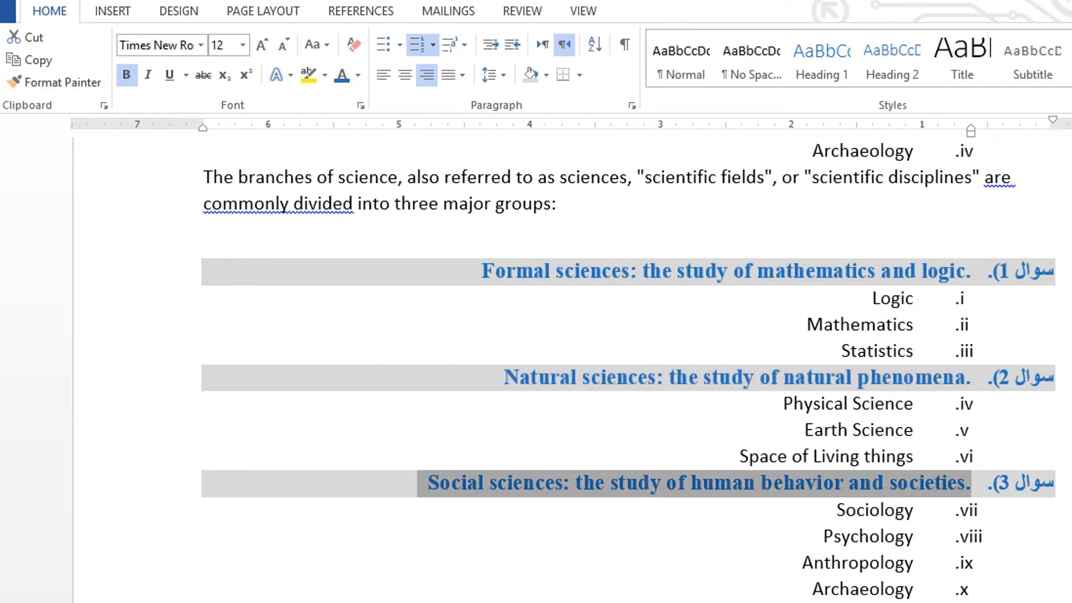
left_click(803, 563)
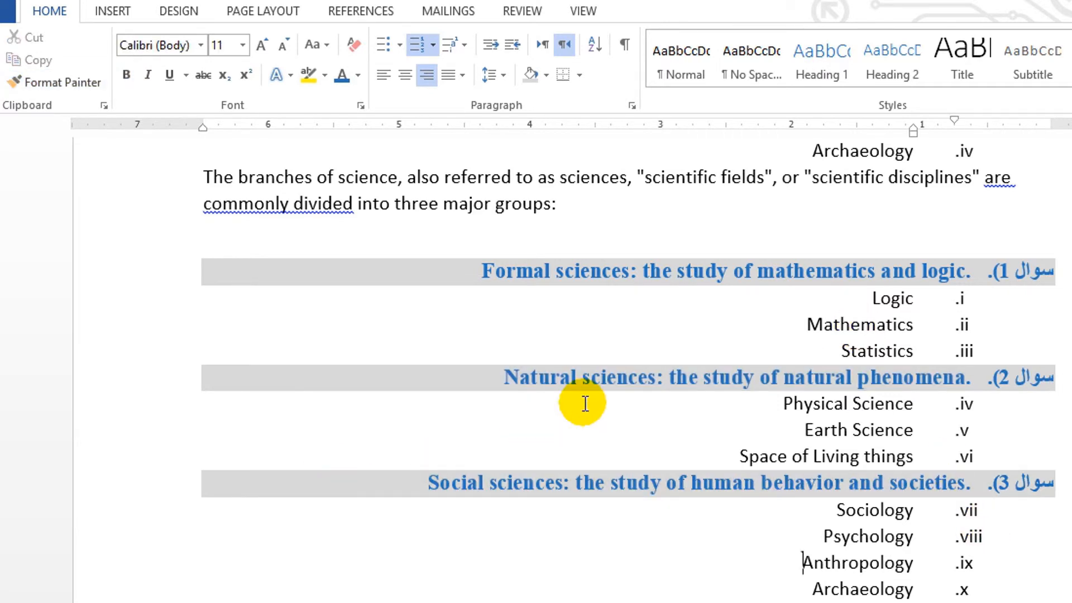
Undo the grey shading, the copied formatting and the Formal sciences item's blue colour and bold.
key("ctrl+z")
key("ctrl+z")
key("ctrl+z")
key("ctrl+z")
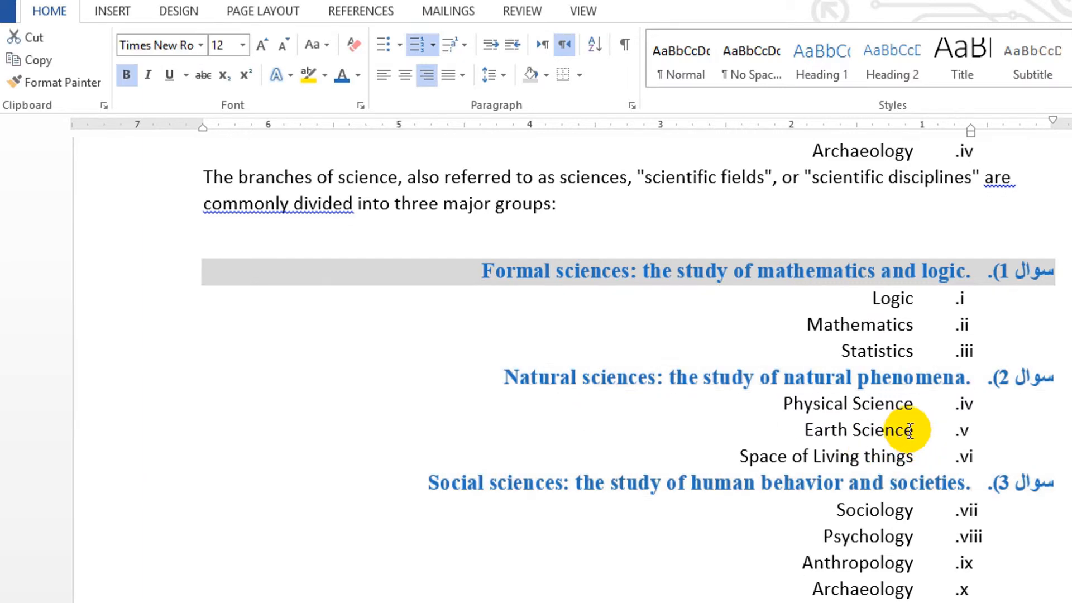
key("ctrl+z")
key("ctrl+z")
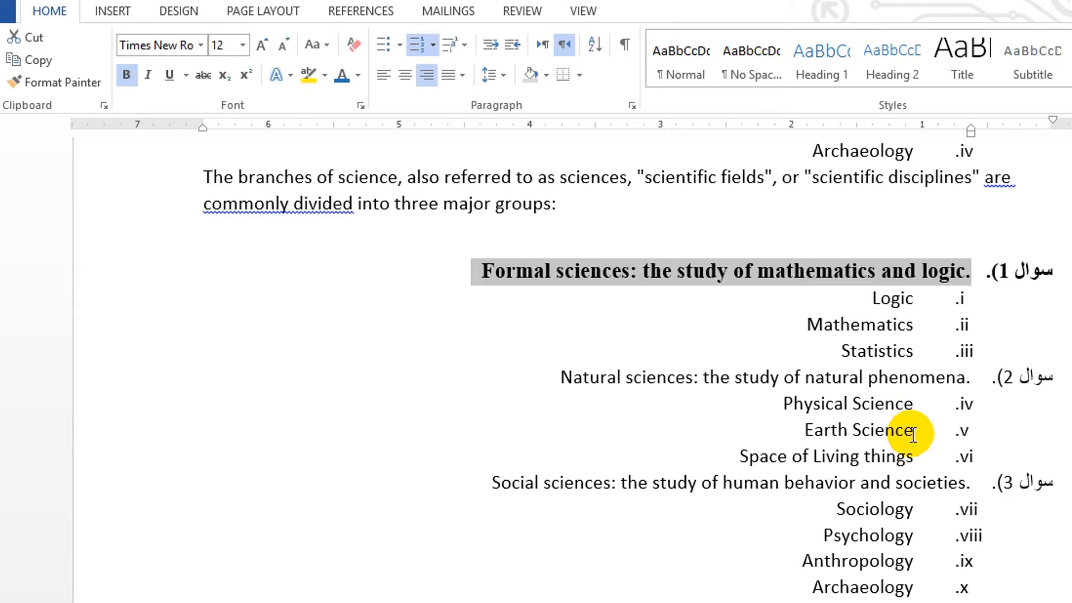
key("ctrl+z")
Select words in the Formal sciences text and the سوال number labels separately to compare how each is selected.
left_click(696, 307)
double_click(697, 272)
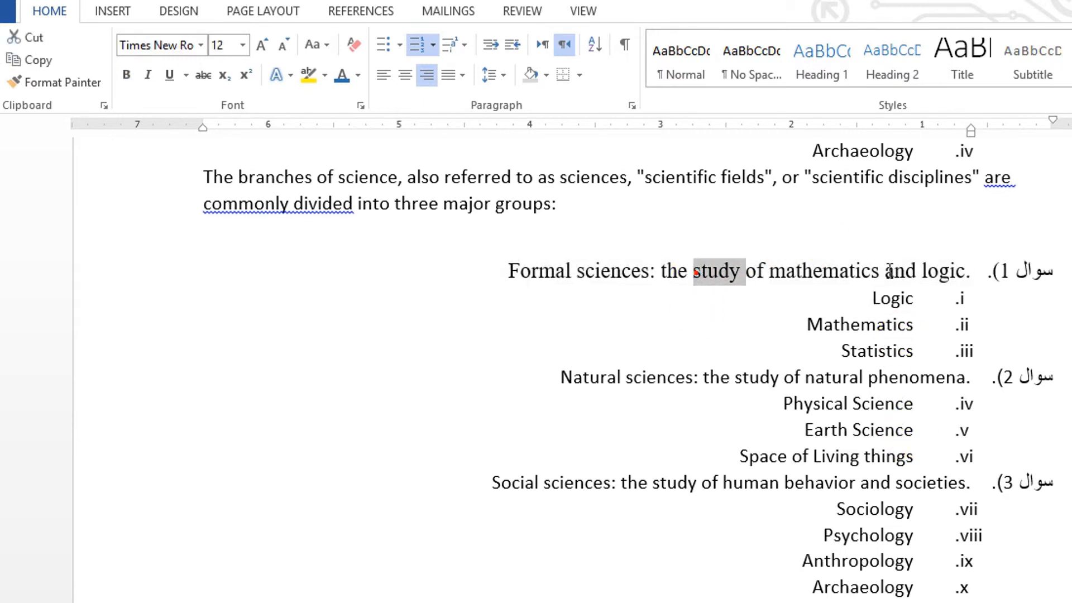
left_click(1049, 273)
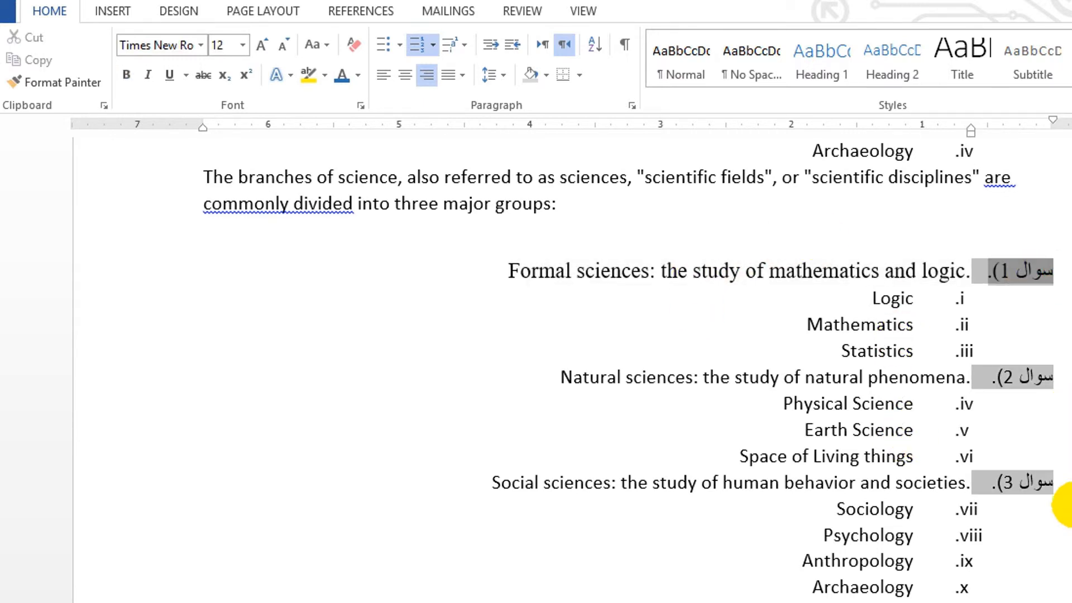
left_click(1049, 494)
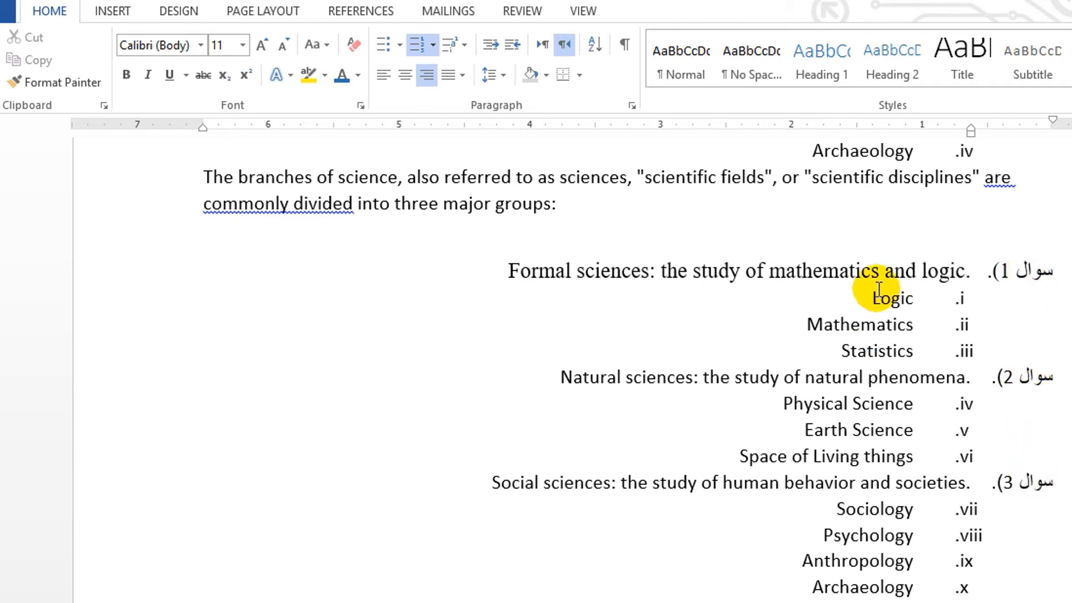
double_click(680, 272)
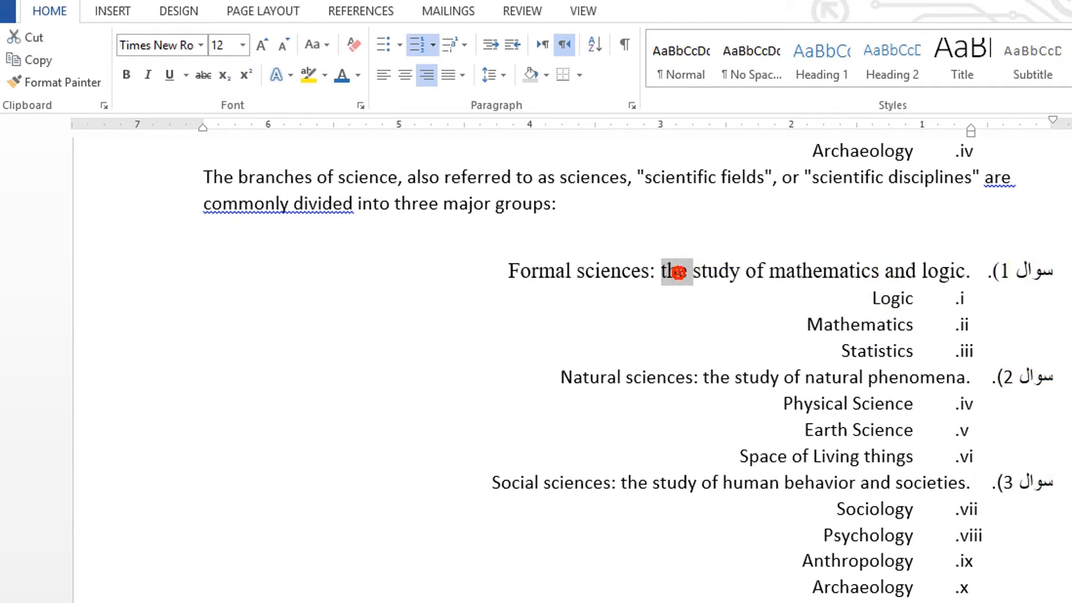
left_click(1027, 272)
left_click(1061, 441)
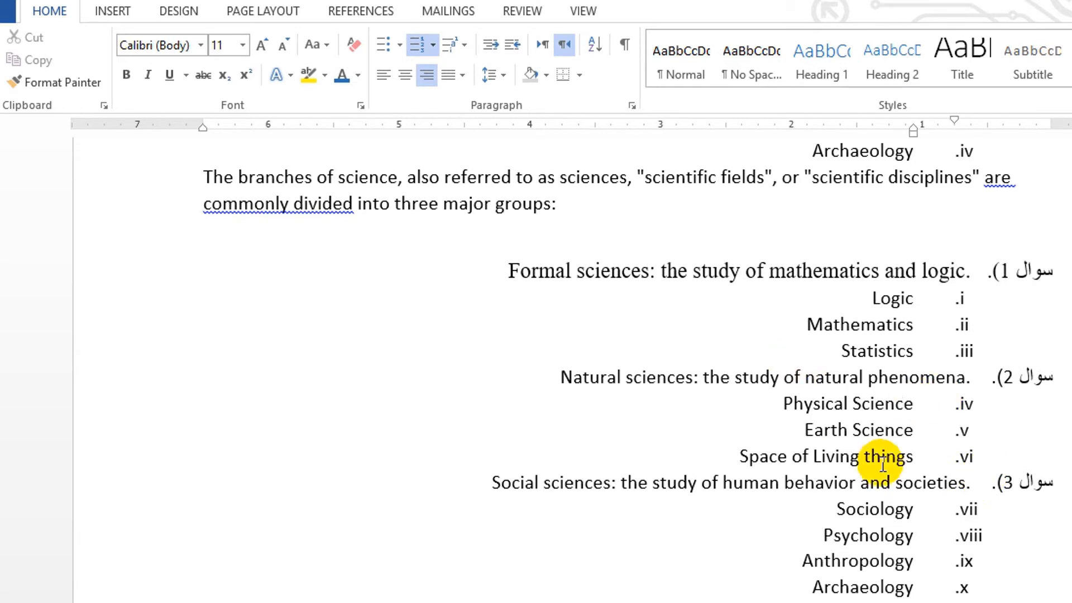
Define a new number format for the whole list from Formal sciences to Archaeology, with MB Bhitai Sattar as its complex scripts font.
left_click_drag(763, 583, 514, 270)
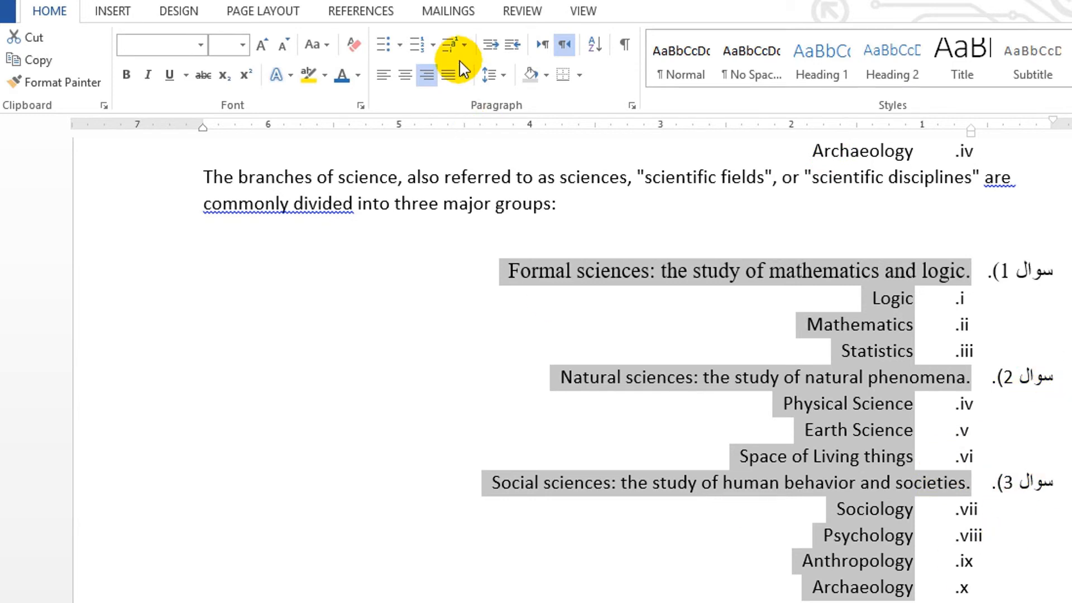
left_click(433, 45)
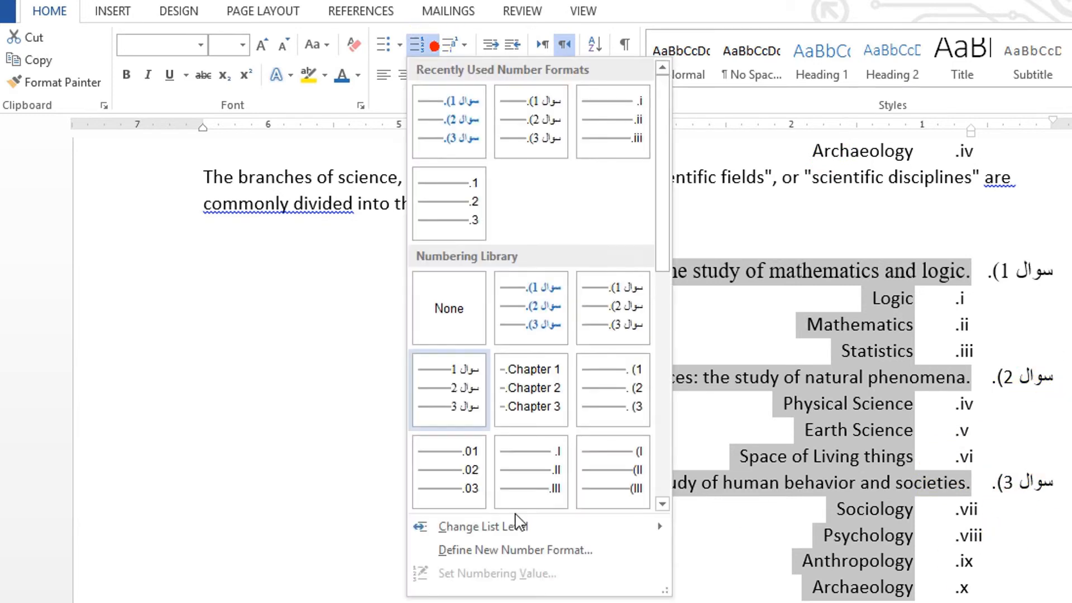
left_click(491, 550)
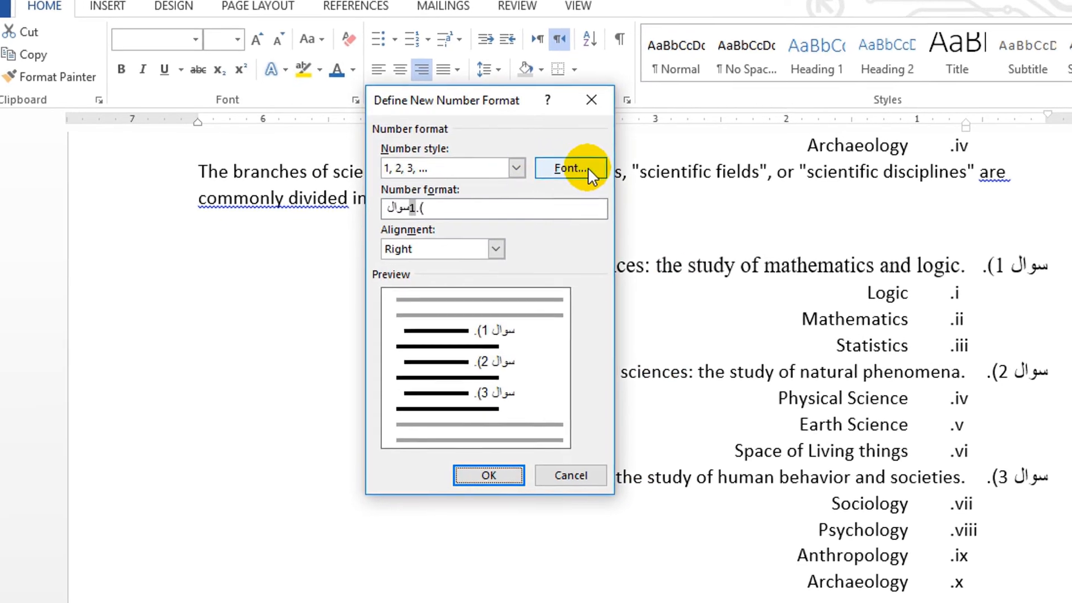
left_click(575, 174)
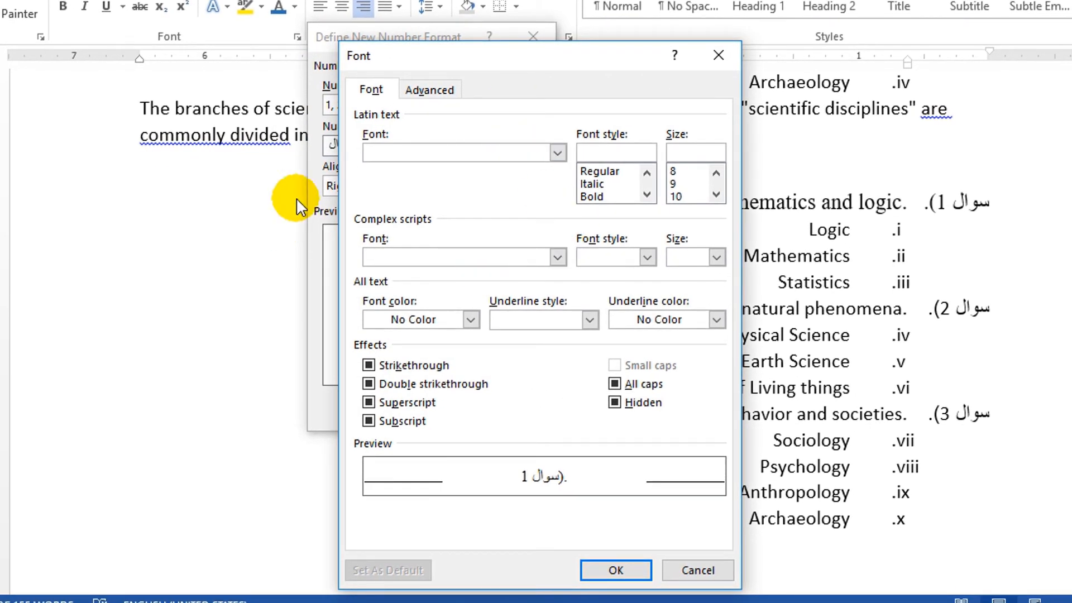
left_click_drag(391, 49, 453, 25)
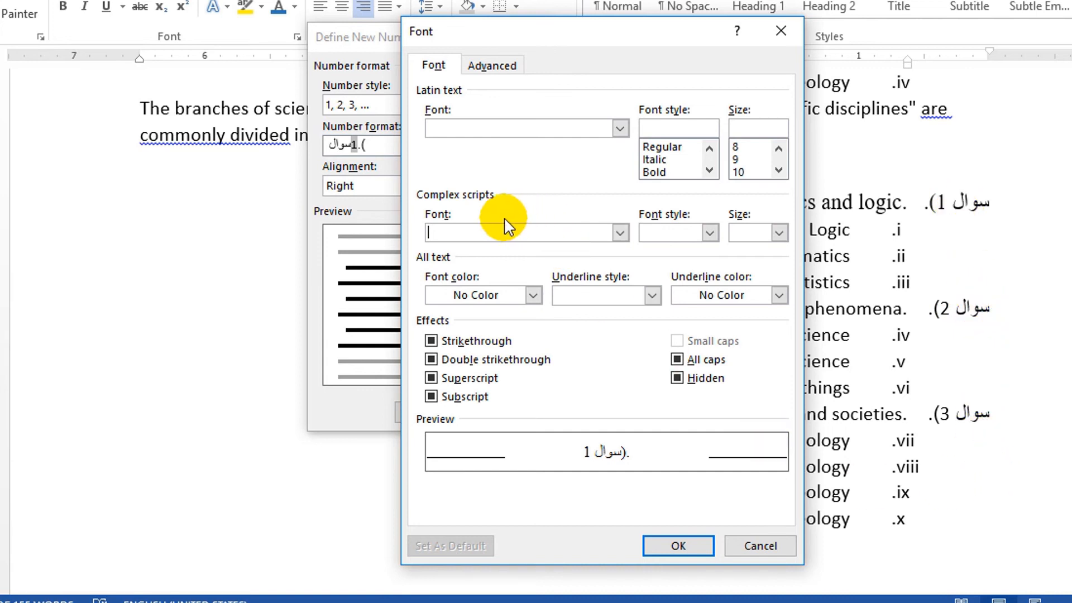
left_click(620, 233)
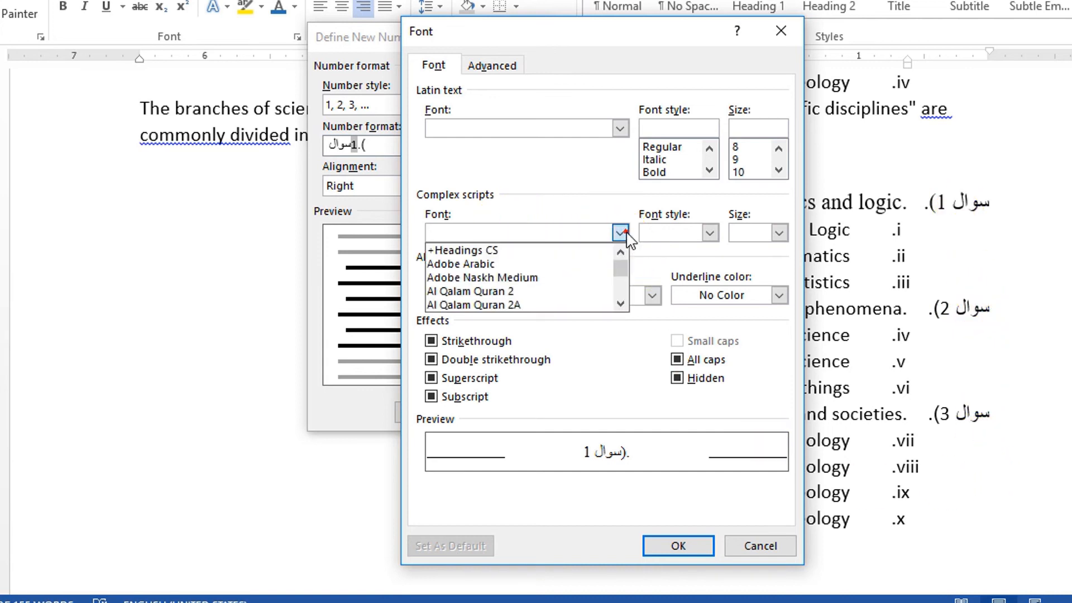
left_click(512, 231)
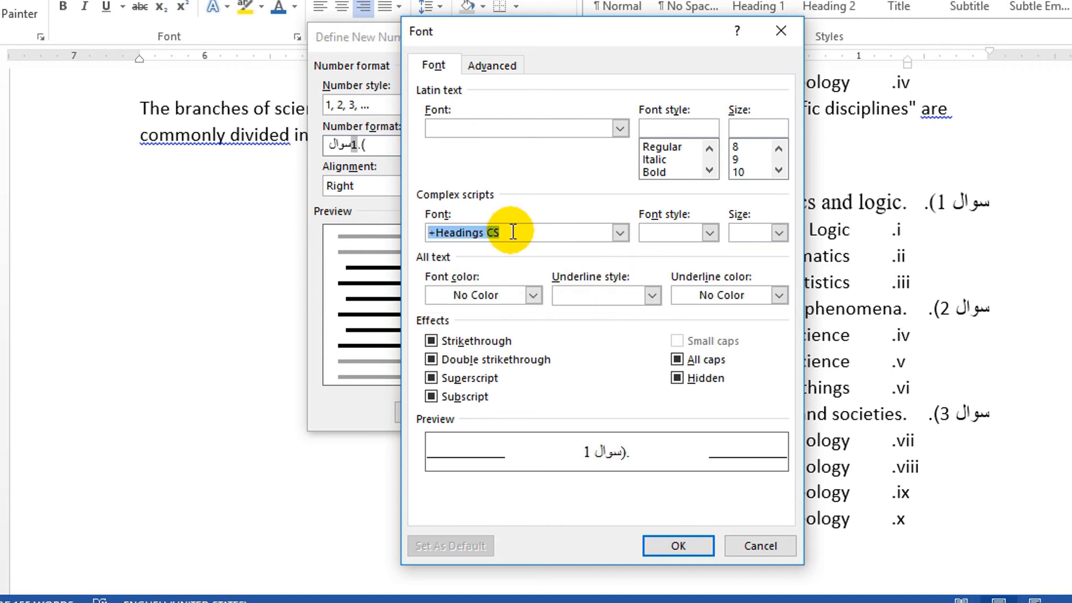
type("m")
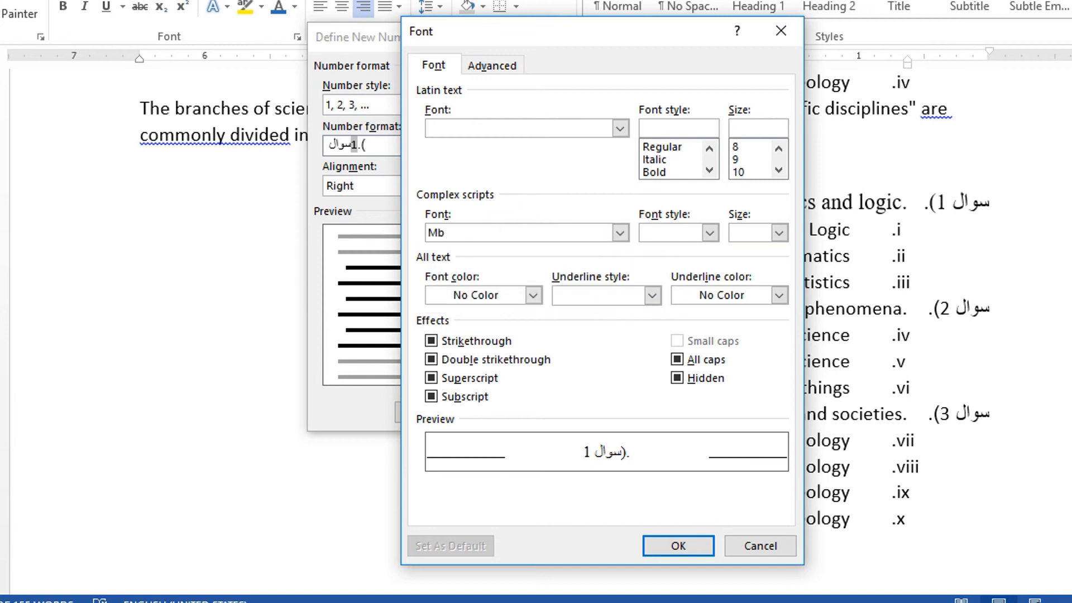
type("b")
left_click(620, 232)
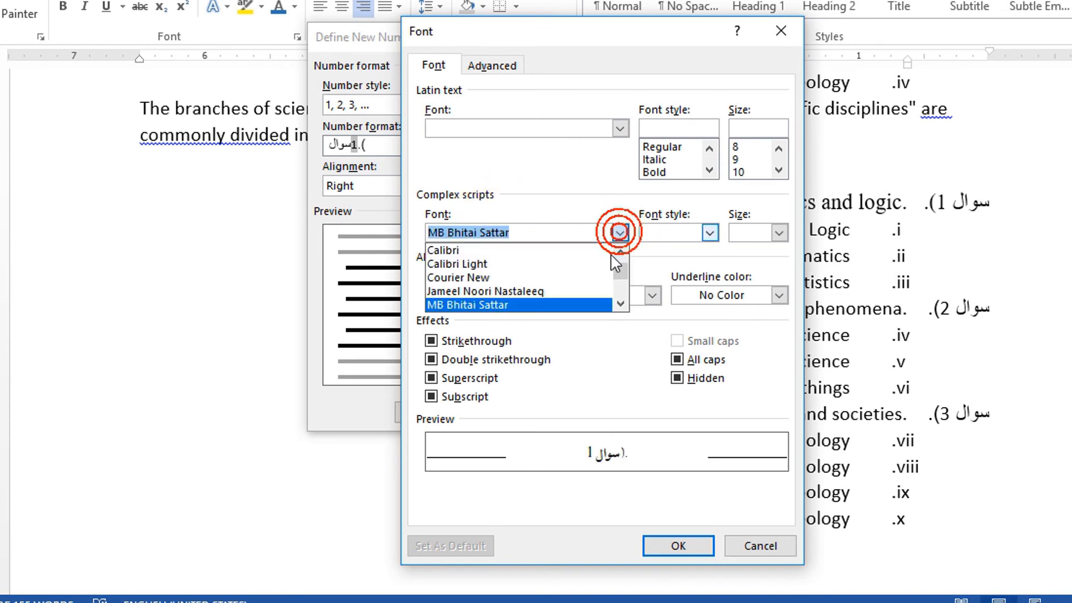
left_click(544, 304)
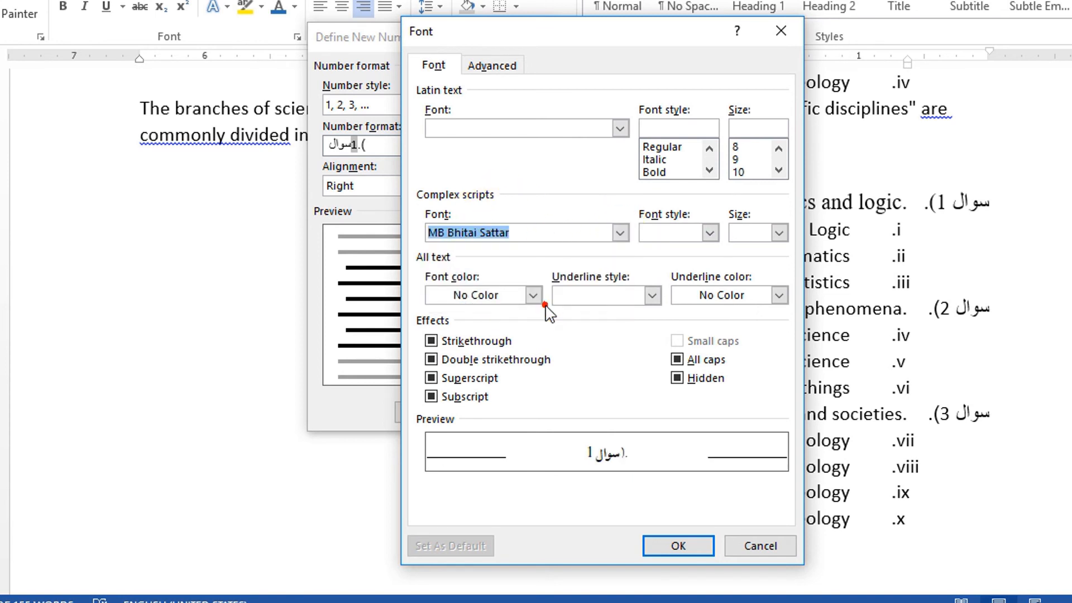
Set the complex scripts font size of the number labels to 14.
left_click(709, 233)
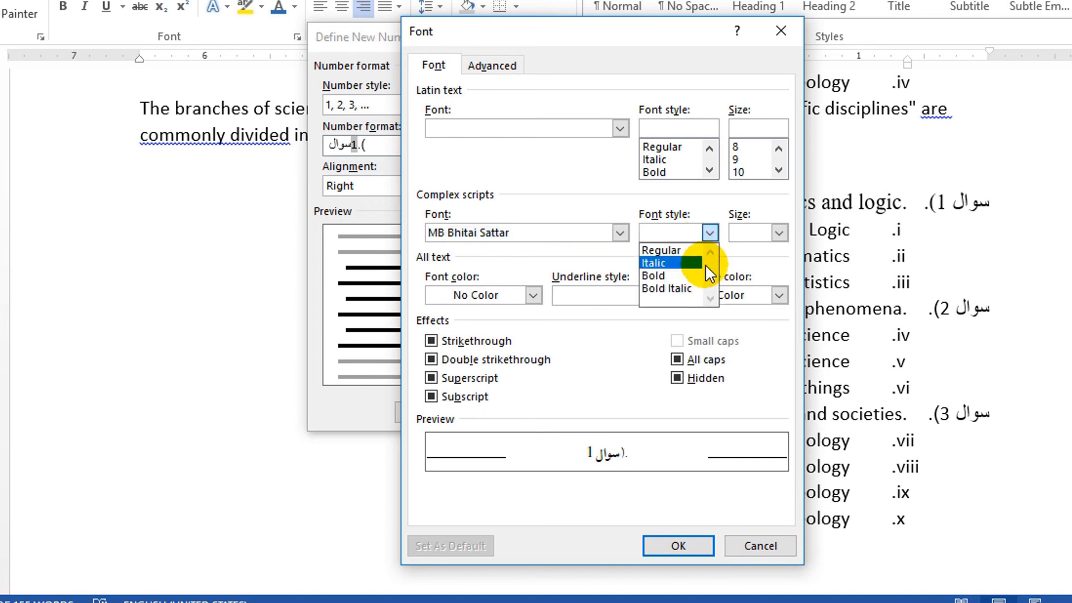
left_click(787, 233)
left_click(787, 232)
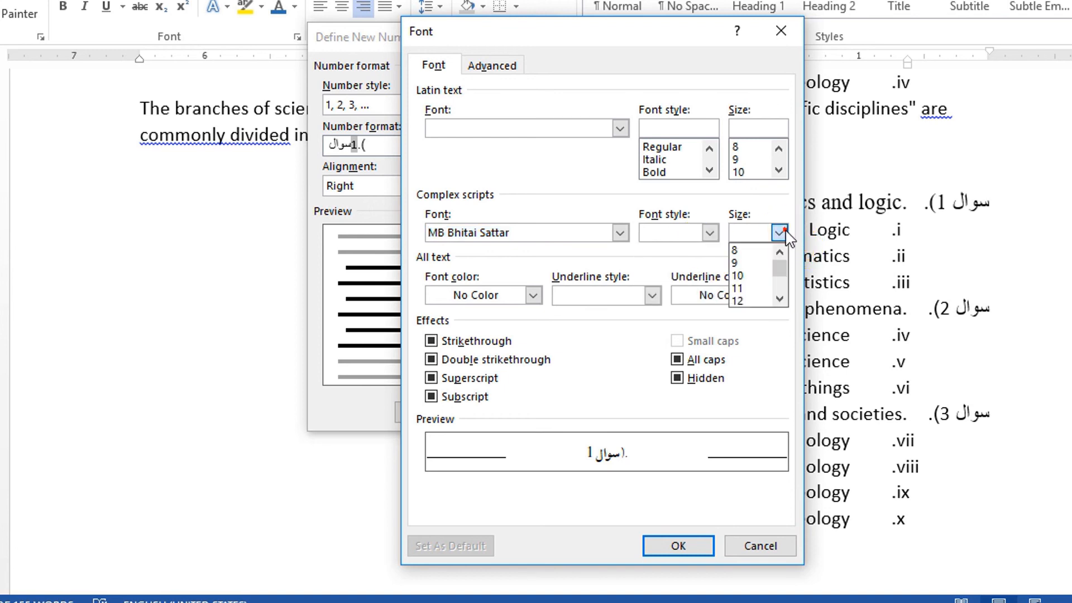
scroll(747, 299, "down", 1)
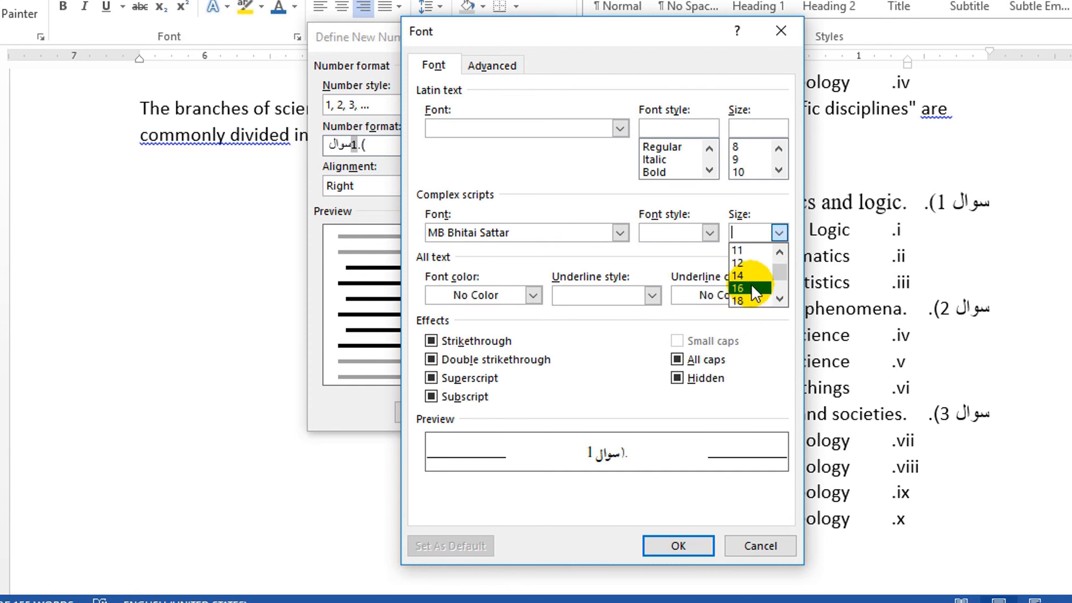
left_click(743, 275)
Give the number labels a darker blue theme font colour and apply the new number format to the selected list.
left_click(533, 295)
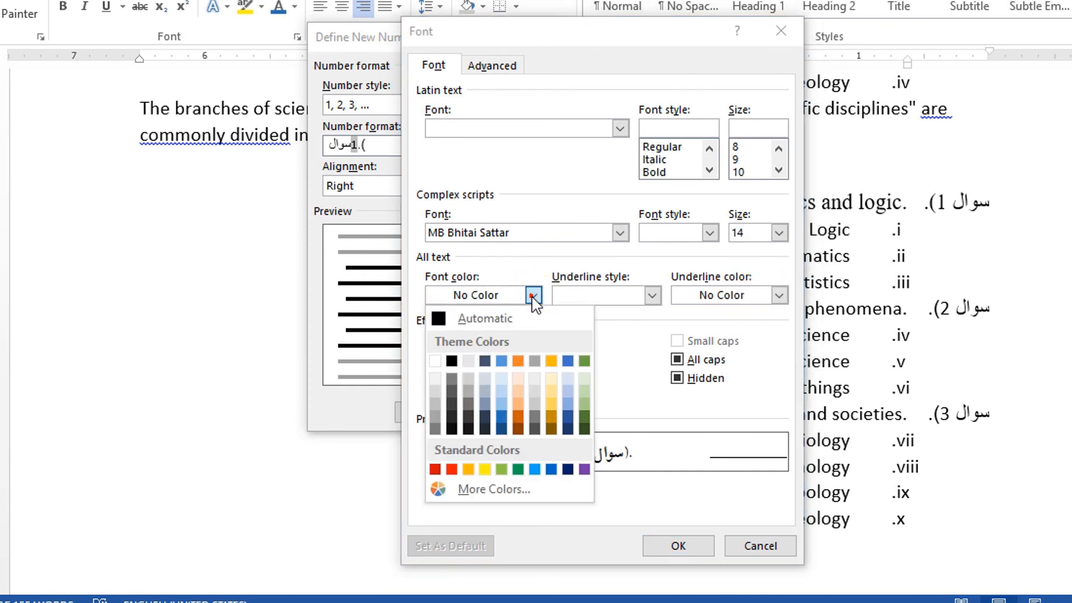
left_click(501, 418)
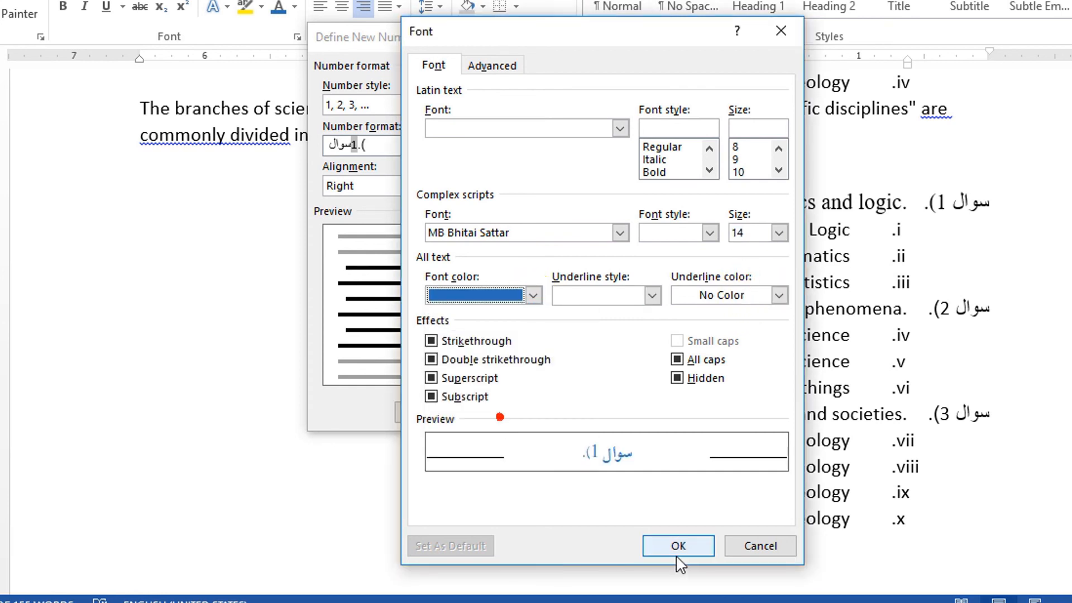
left_click(677, 546)
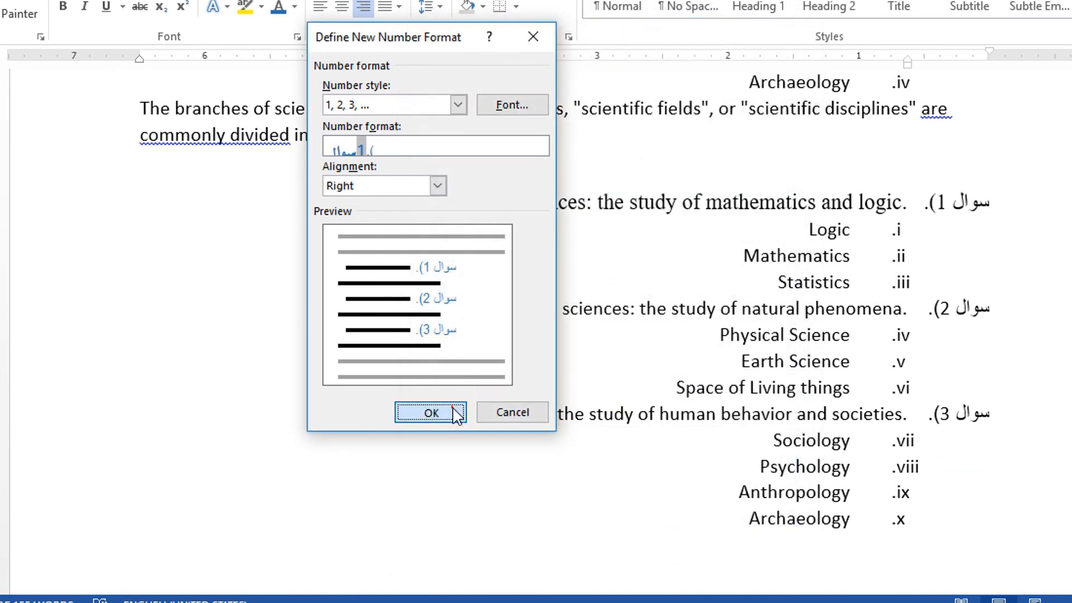
left_click(455, 413)
left_click(1029, 465)
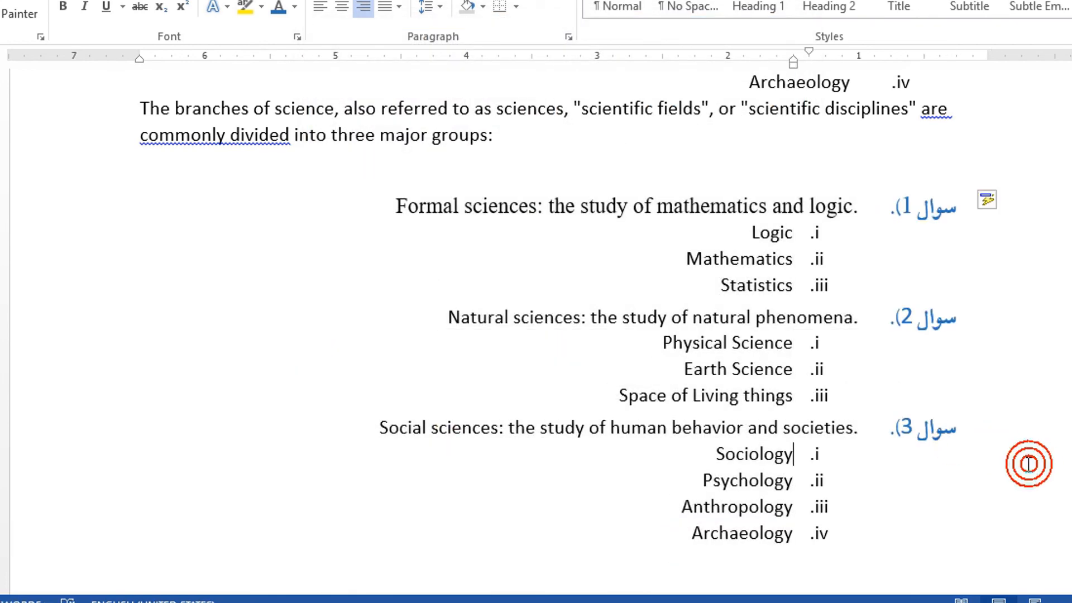